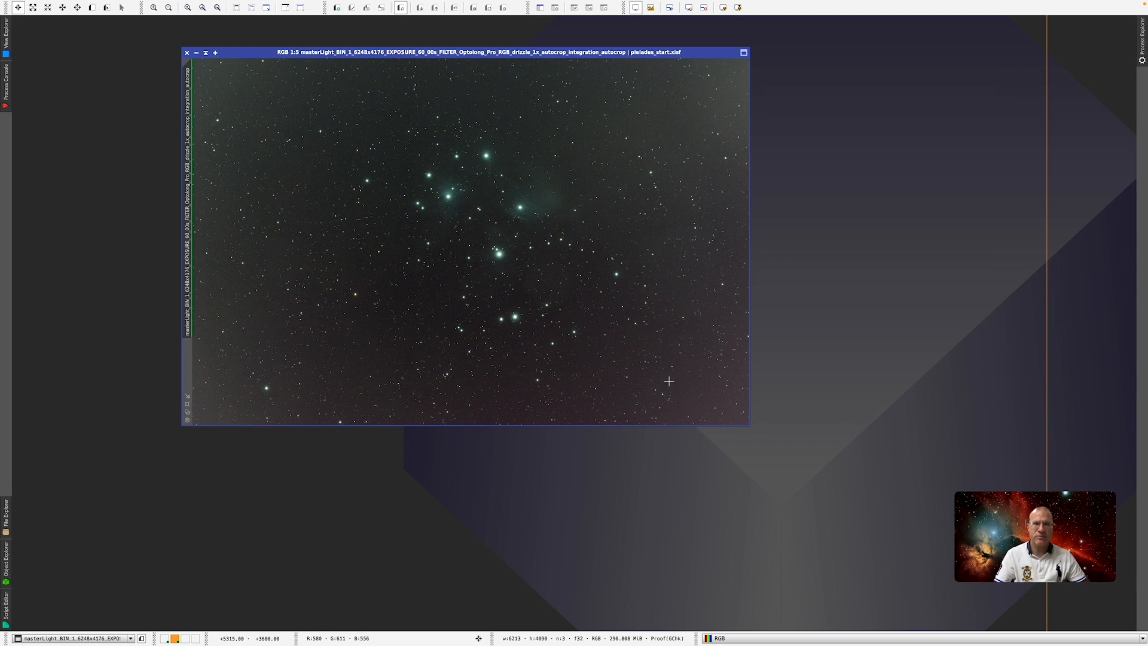
# - Review the configured update repositories and the form for adding a new repository URL, without adding one
pyautogui.moveTo(278, 3)
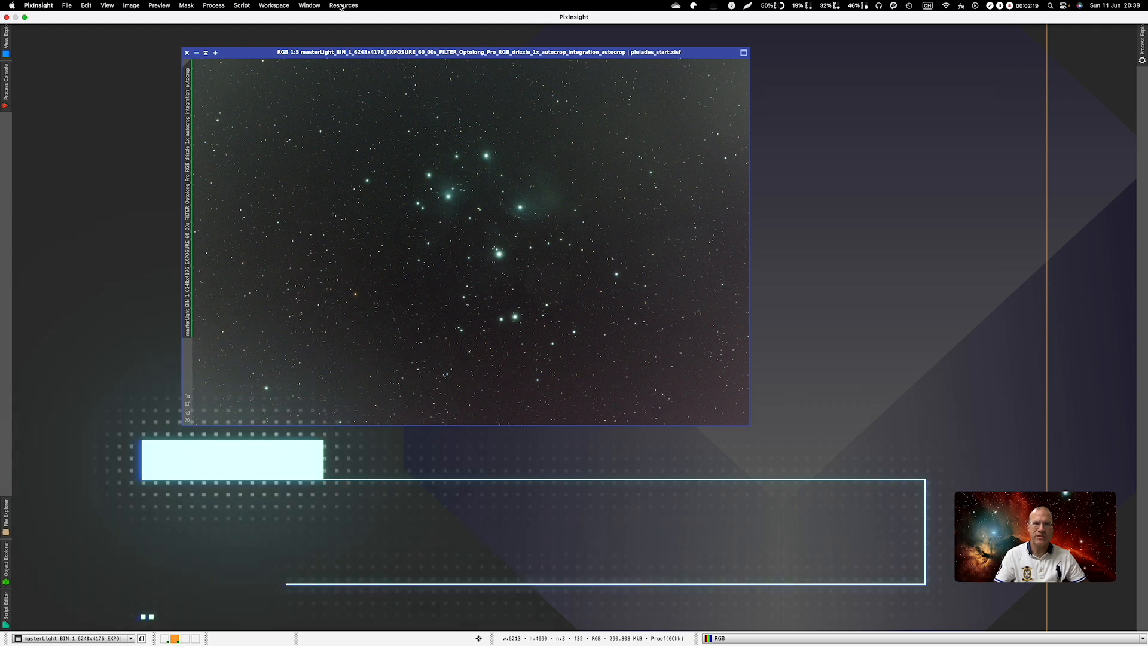
pyautogui.click(342, 5)
pyautogui.moveTo(351, 65)
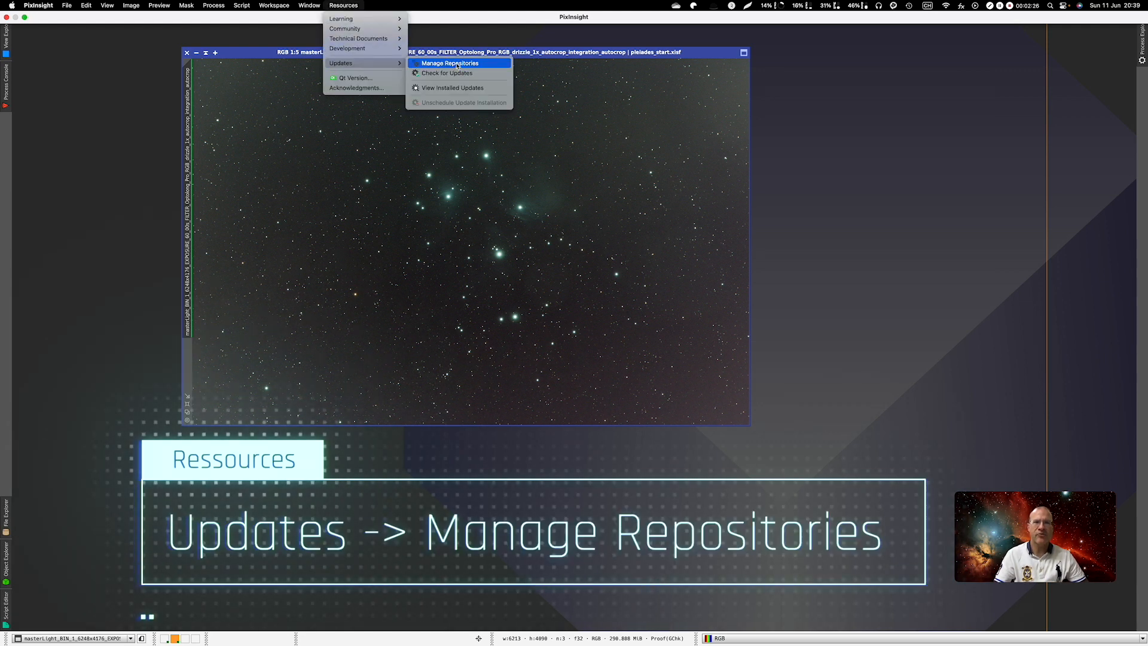
pyautogui.click(457, 65)
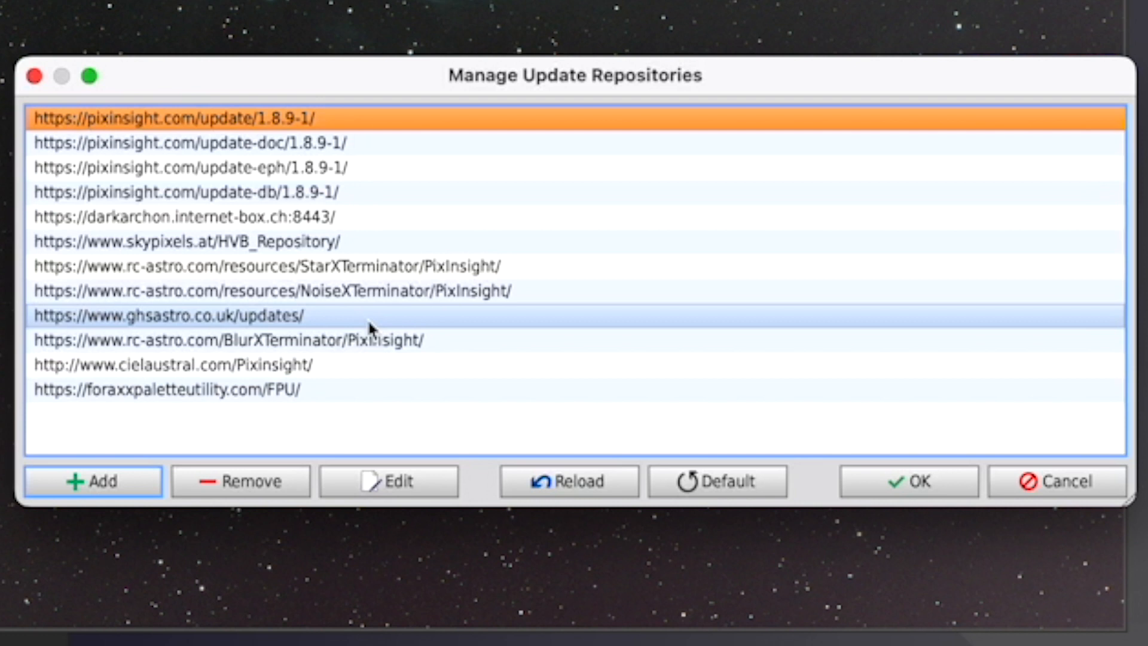
pyautogui.click(102, 492)
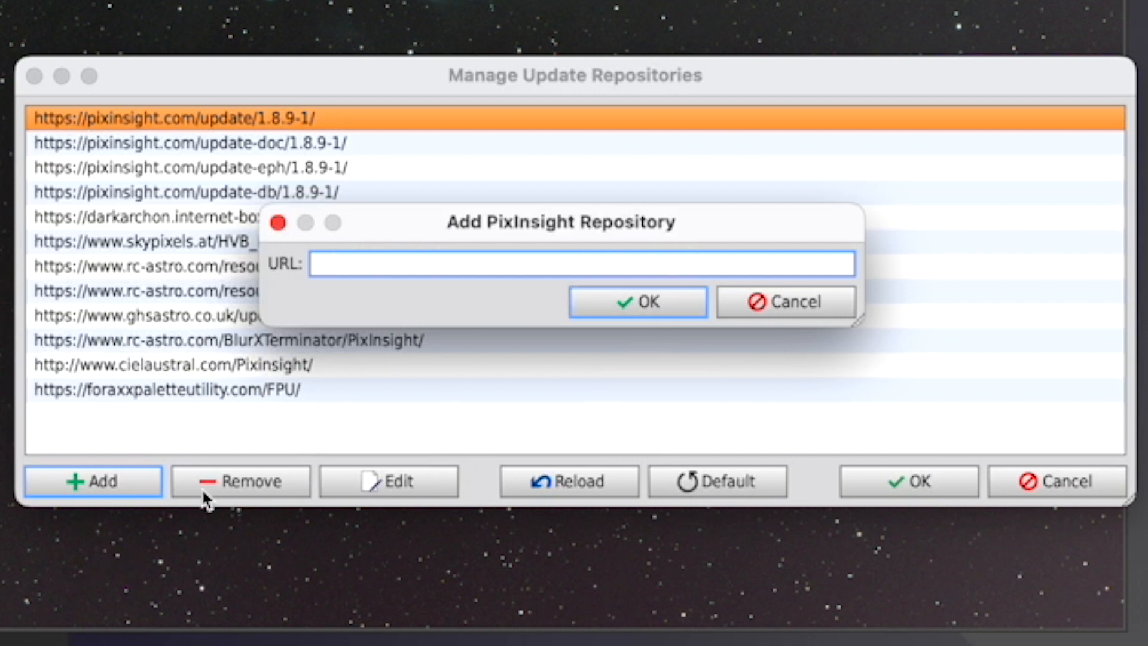
pyautogui.click(787, 302)
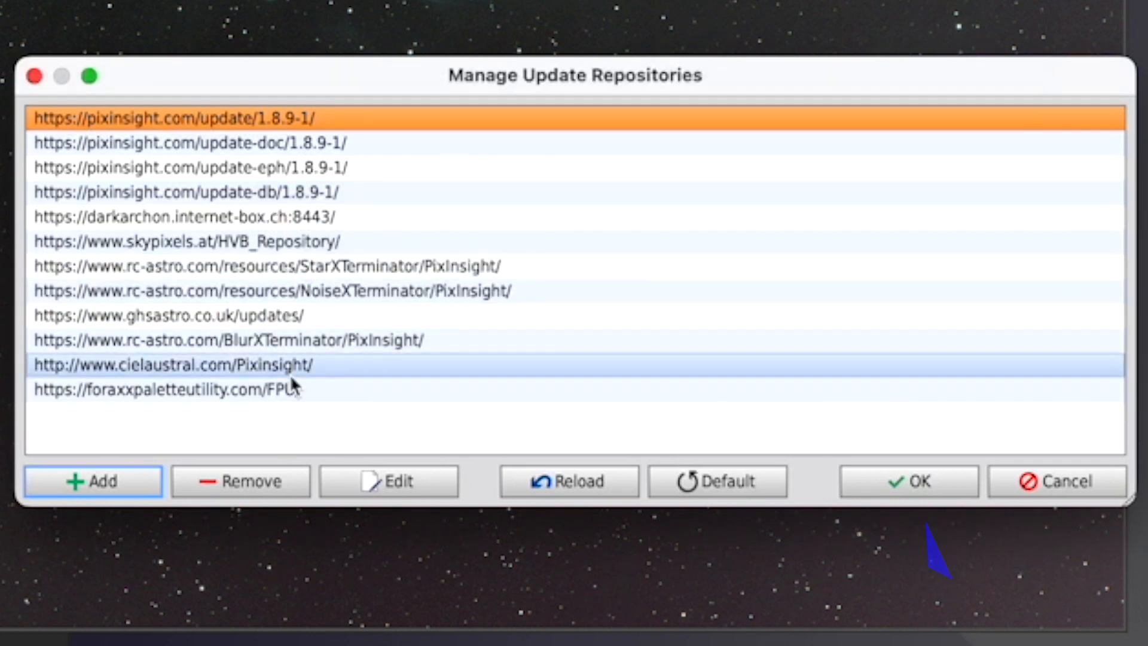
pyautogui.click(899, 484)
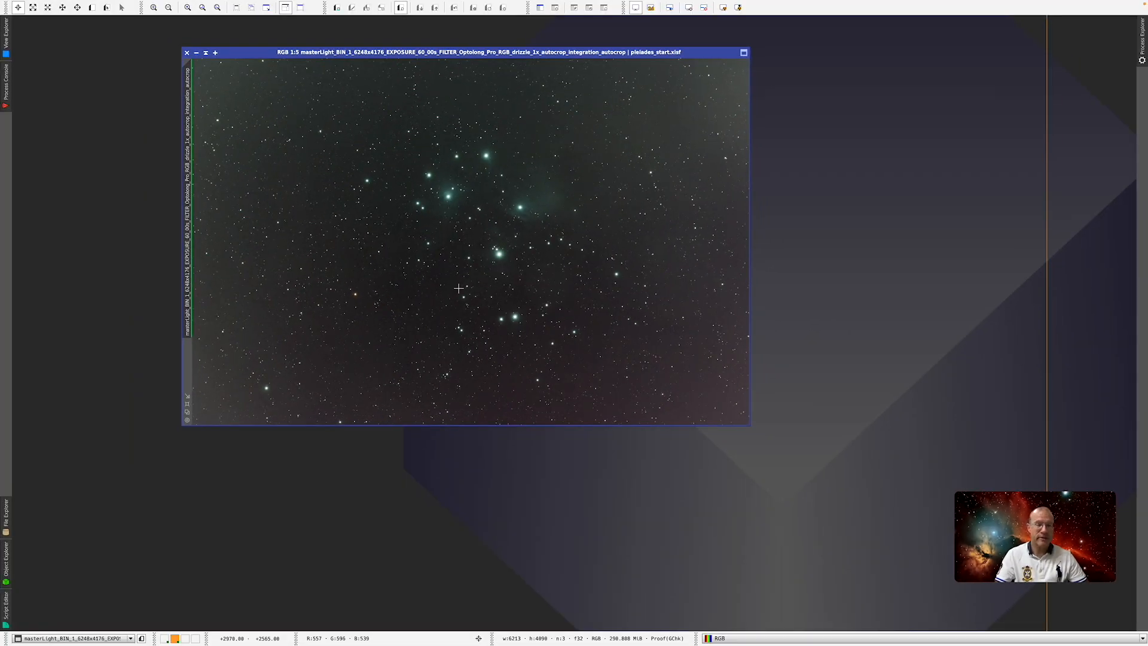
# - Check for available PixInsight updates and dismiss the notice
pyautogui.moveTo(304, 3)
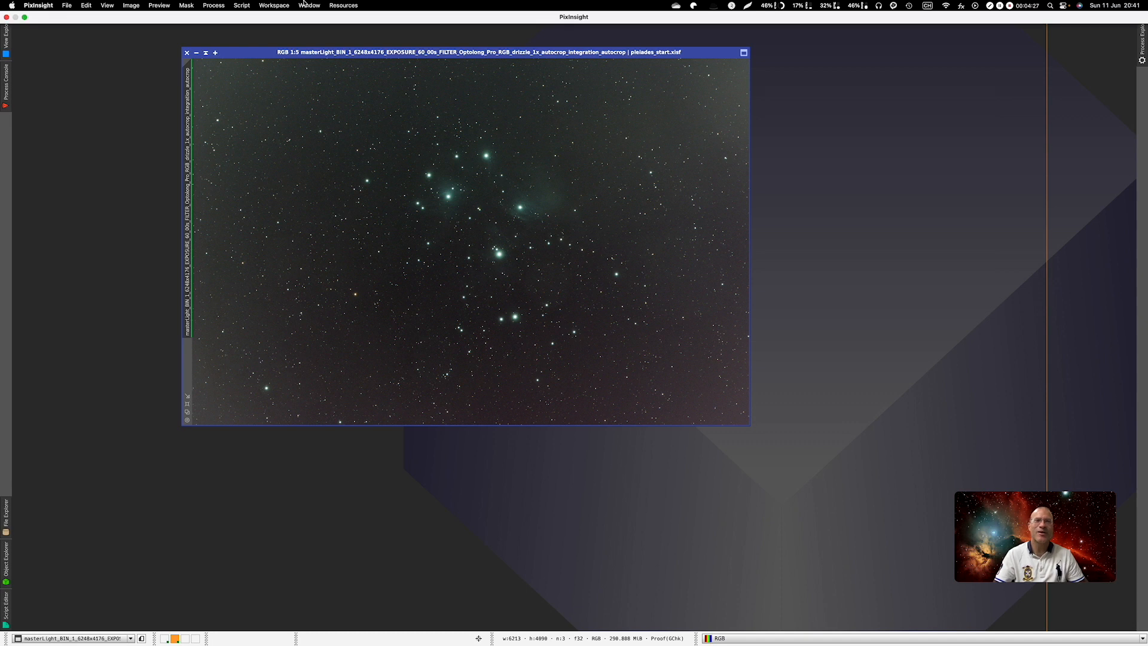
pyautogui.click(338, 6)
pyautogui.moveTo(370, 63)
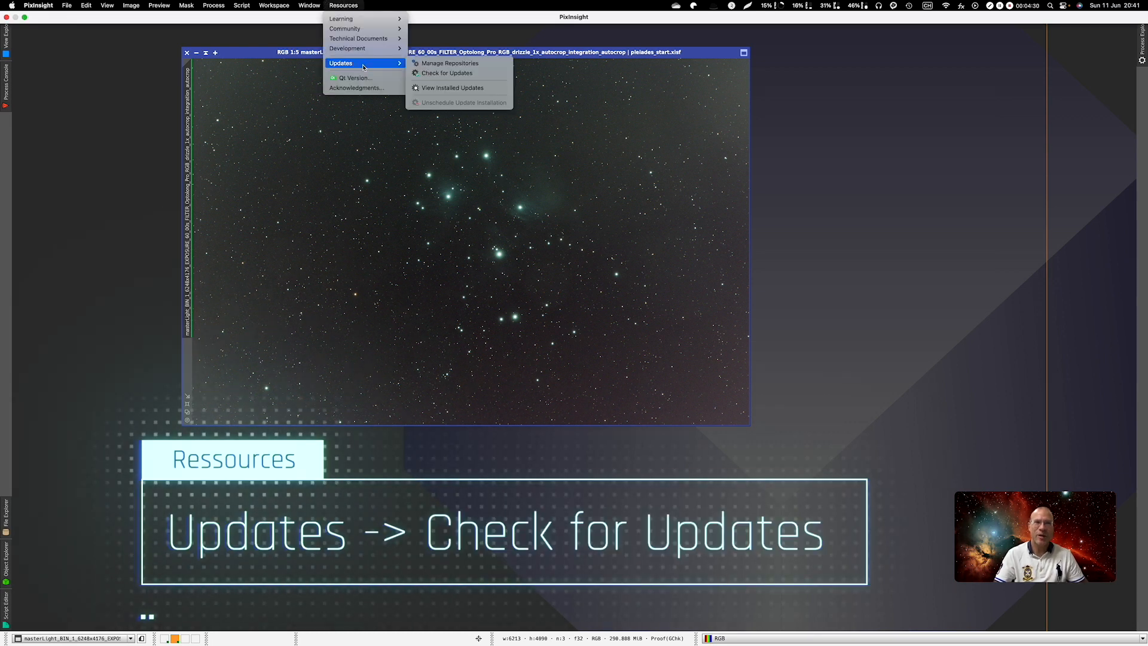
pyautogui.click(446, 73)
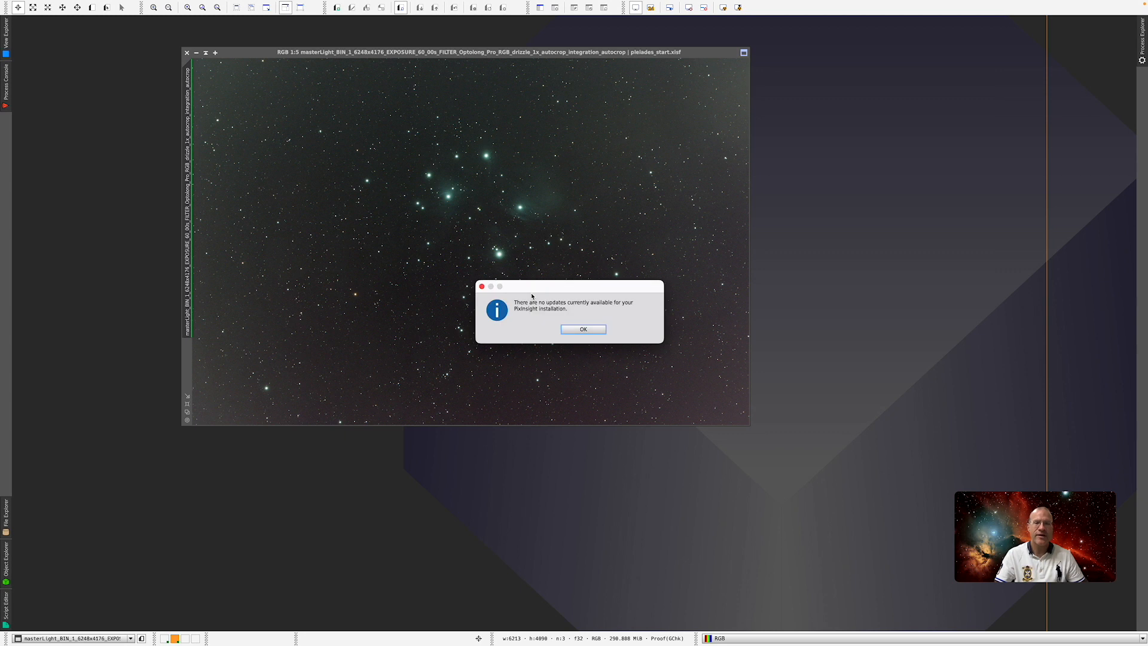
pyautogui.click(599, 329)
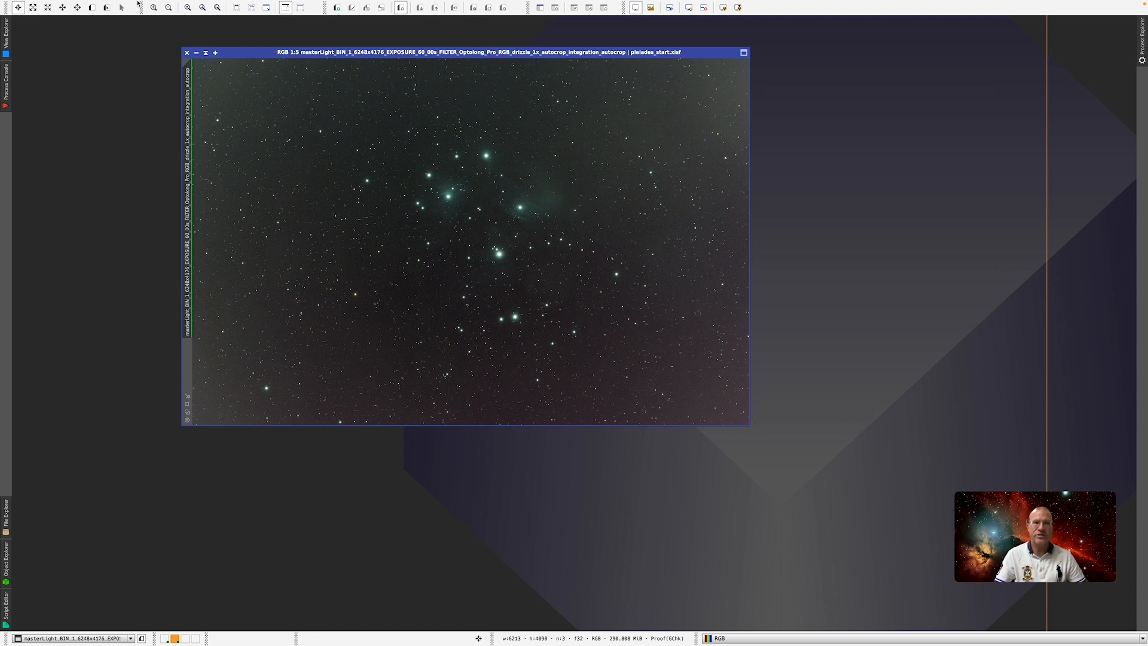
# - Look through the full list of processes and the script categories, including the Render scripts
pyautogui.moveTo(173, 3)
pyautogui.click(213, 5)
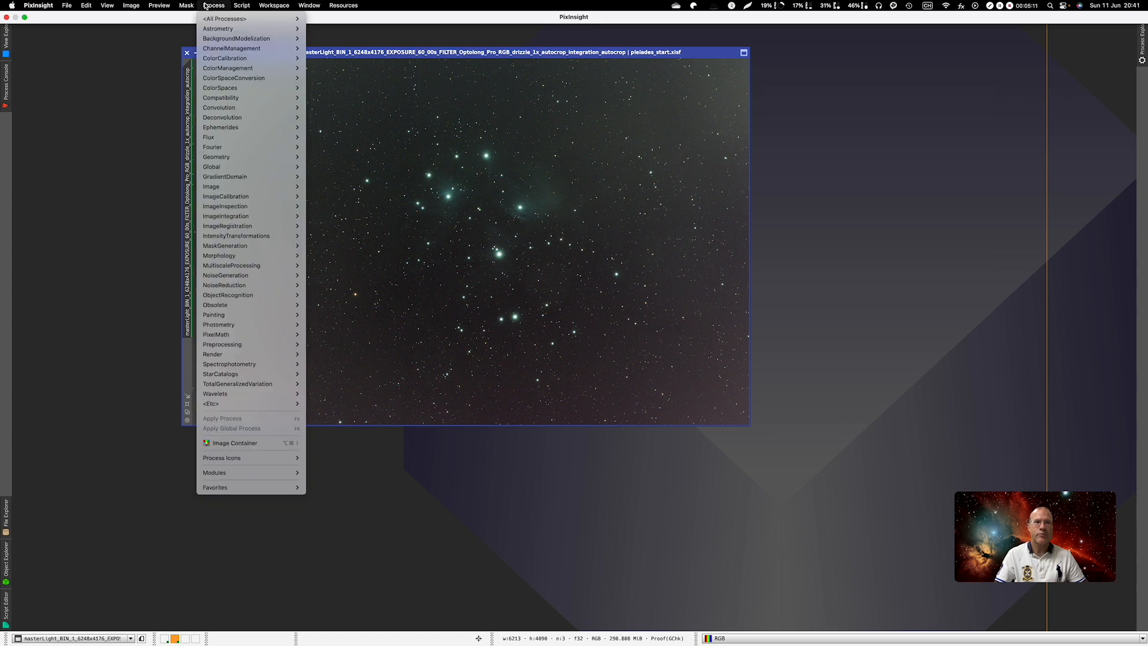
pyautogui.moveTo(214, 18)
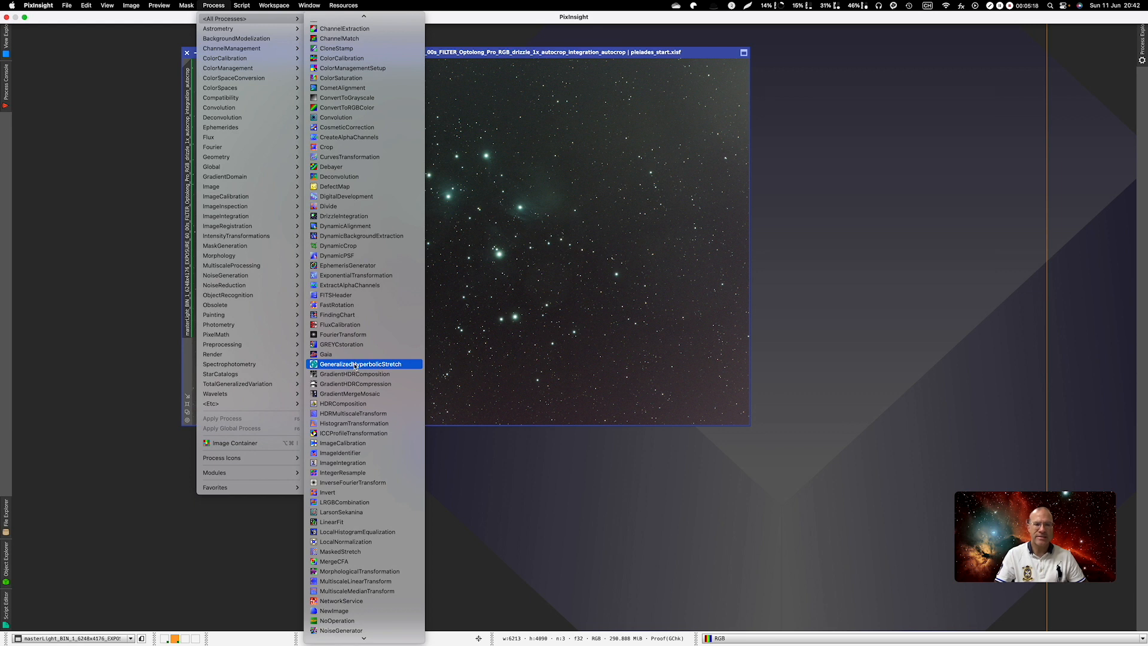
pyautogui.scroll(5, 355, 366)
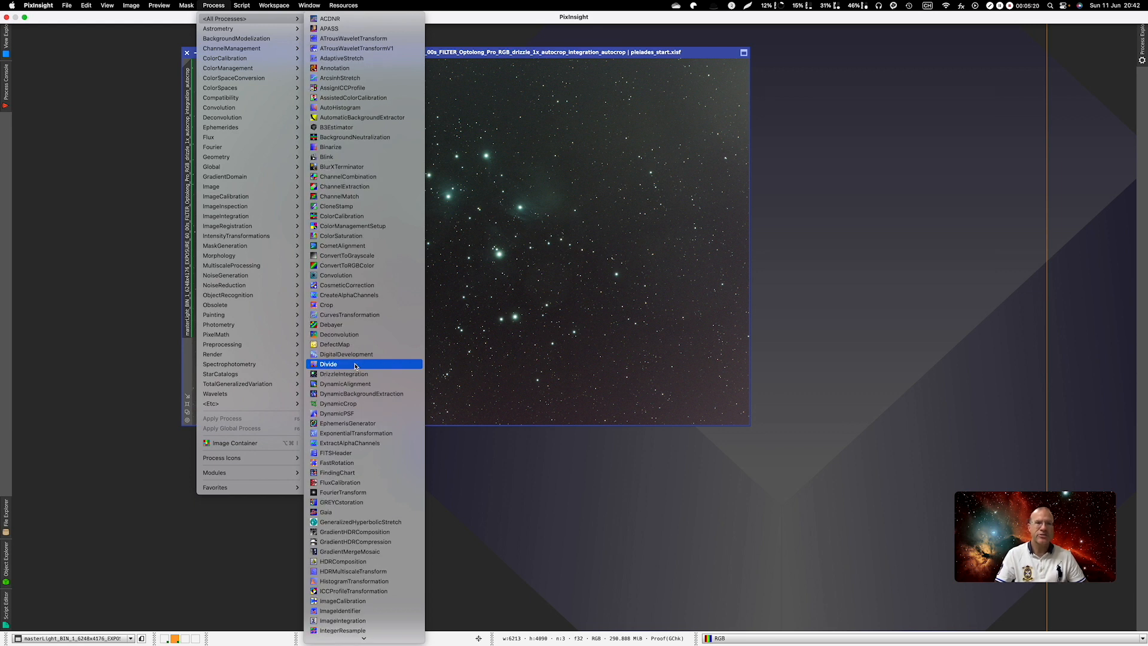
pyautogui.scroll(-6, 361, 505)
pyautogui.scroll(-3, 361, 515)
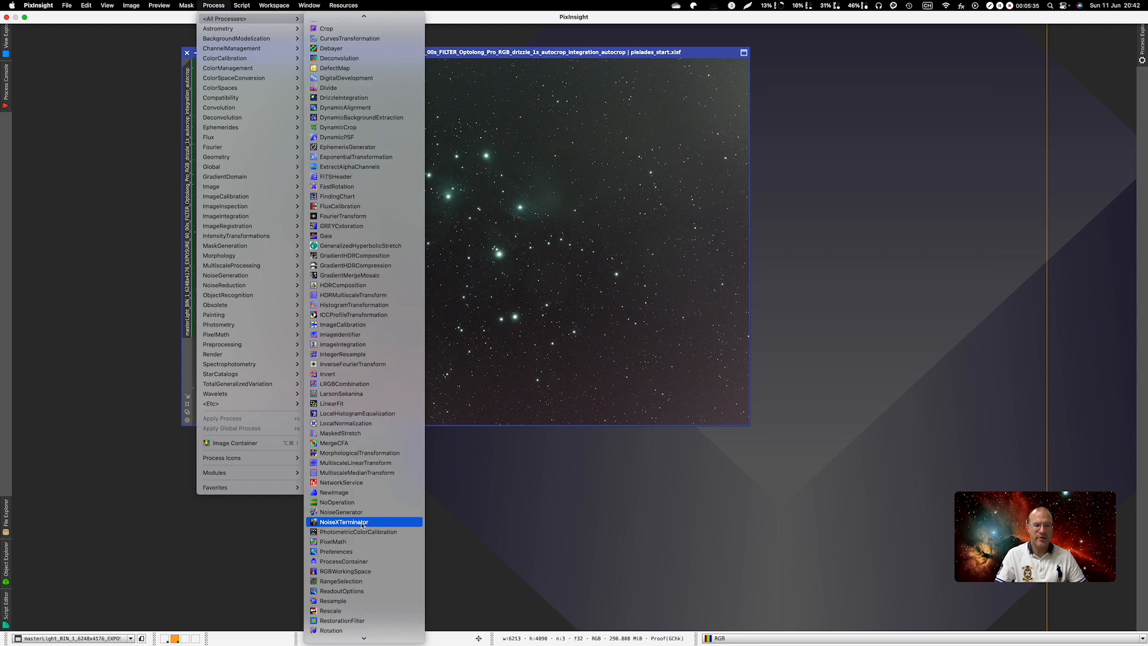
pyautogui.scroll(-3, 362, 538)
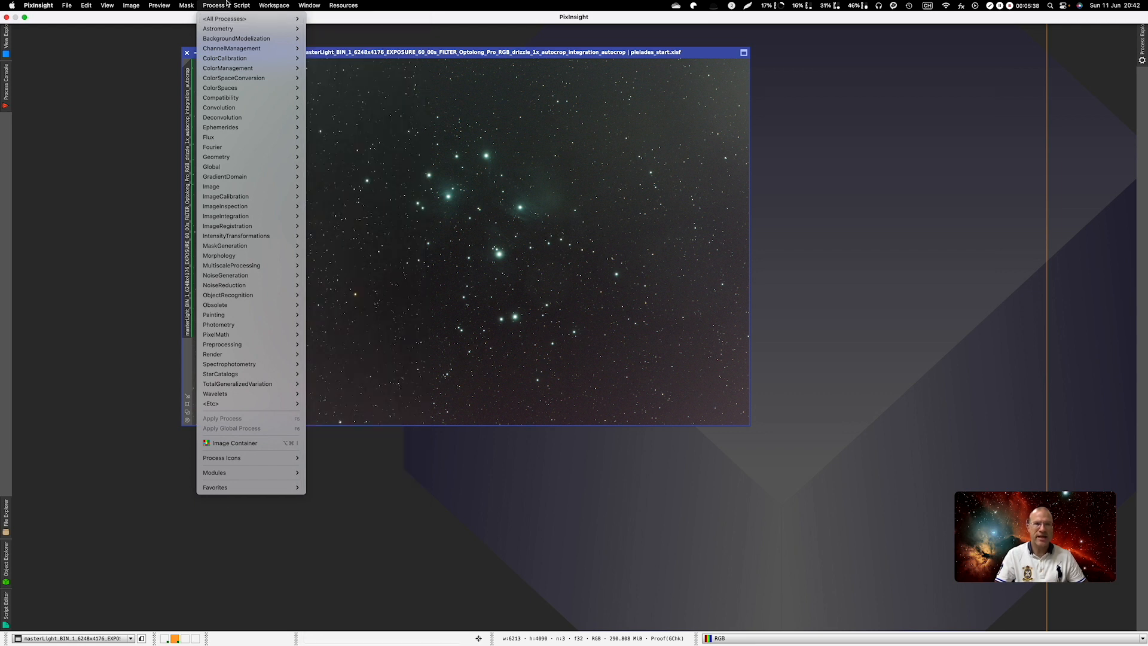
pyautogui.moveTo(242, 5)
pyautogui.moveTo(251, 142)
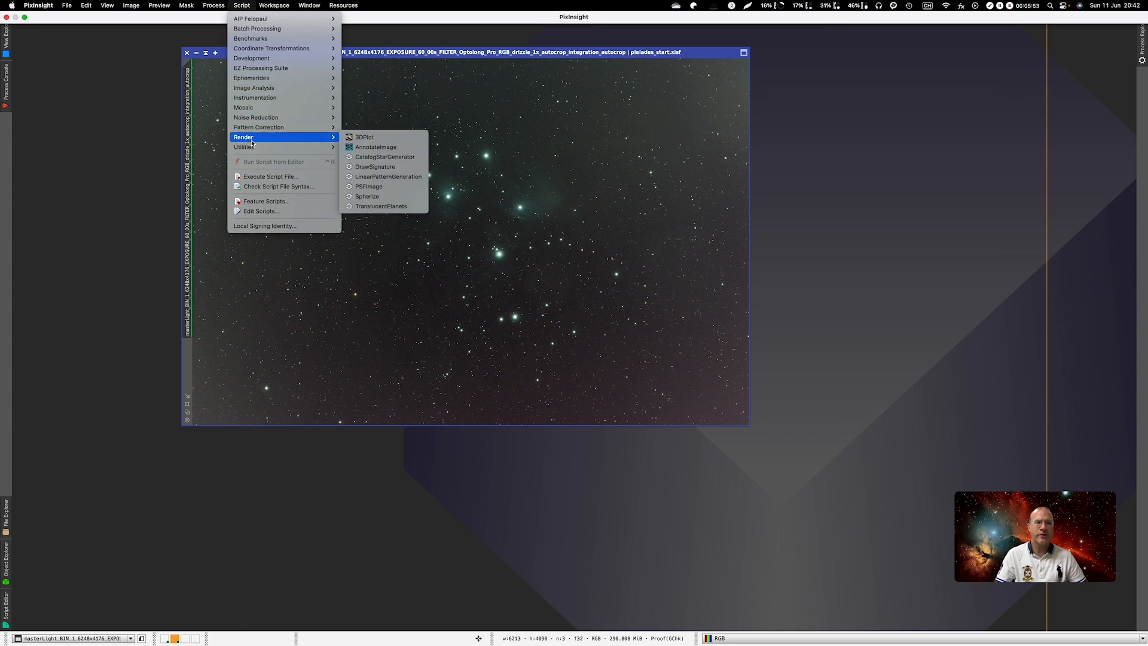
pyautogui.click(383, 187)
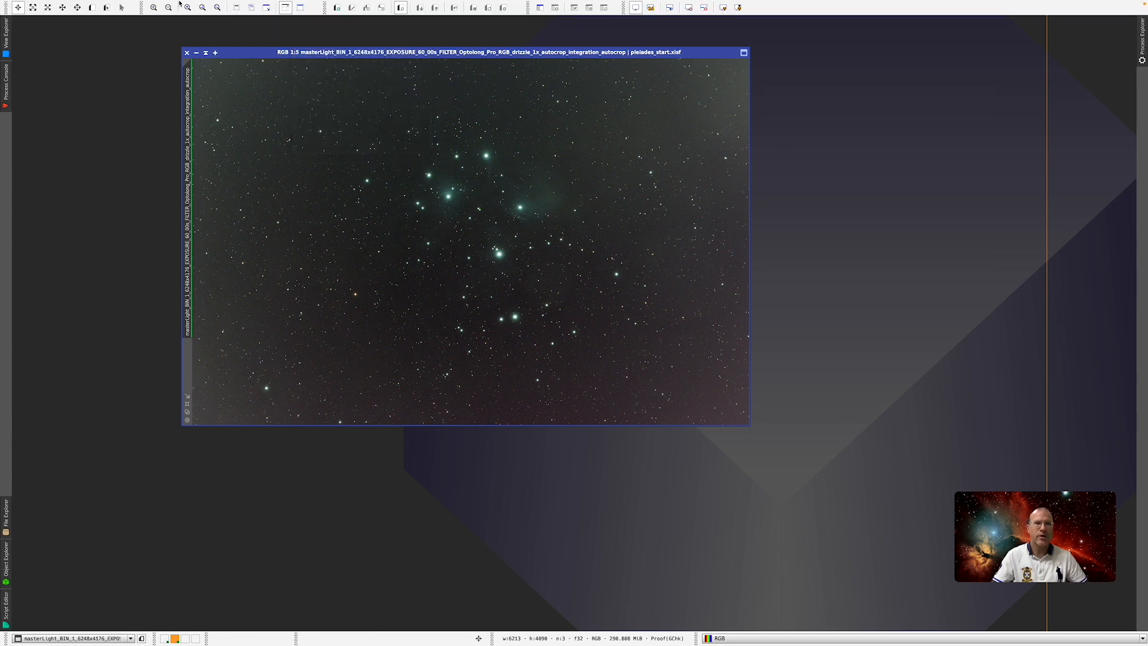
# - Start DynamicBackgroundExtraction on the Pleiades image and place a first background sample at about X 5405, Y 715
pyautogui.click(213, 5)
pyautogui.moveTo(234, 19)
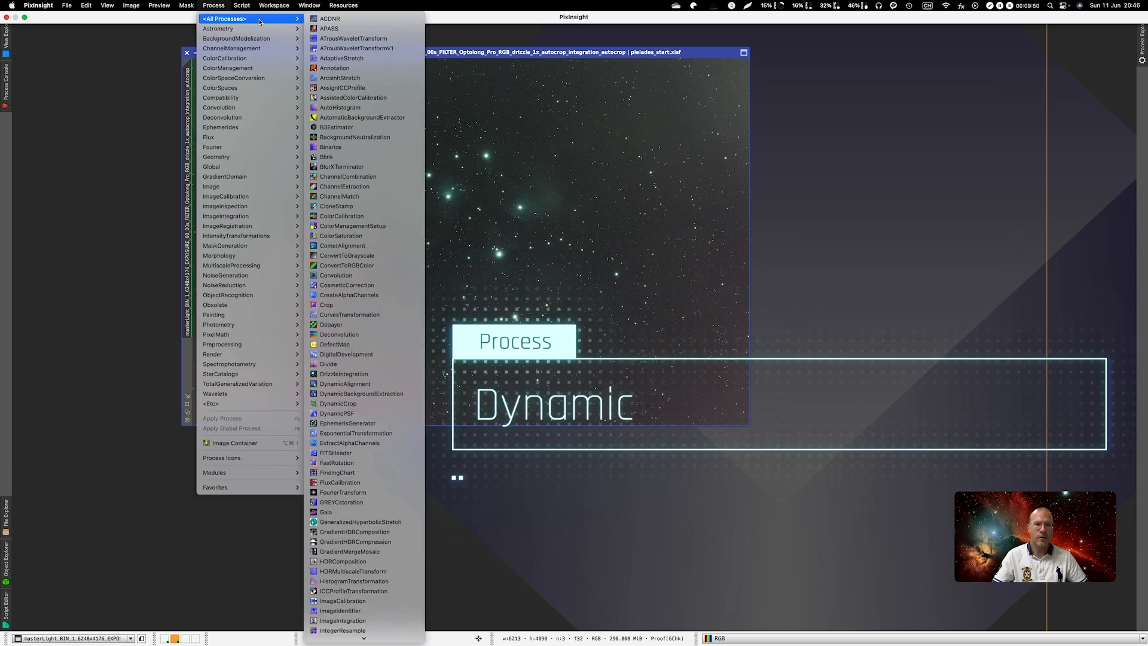
pyautogui.click(378, 394)
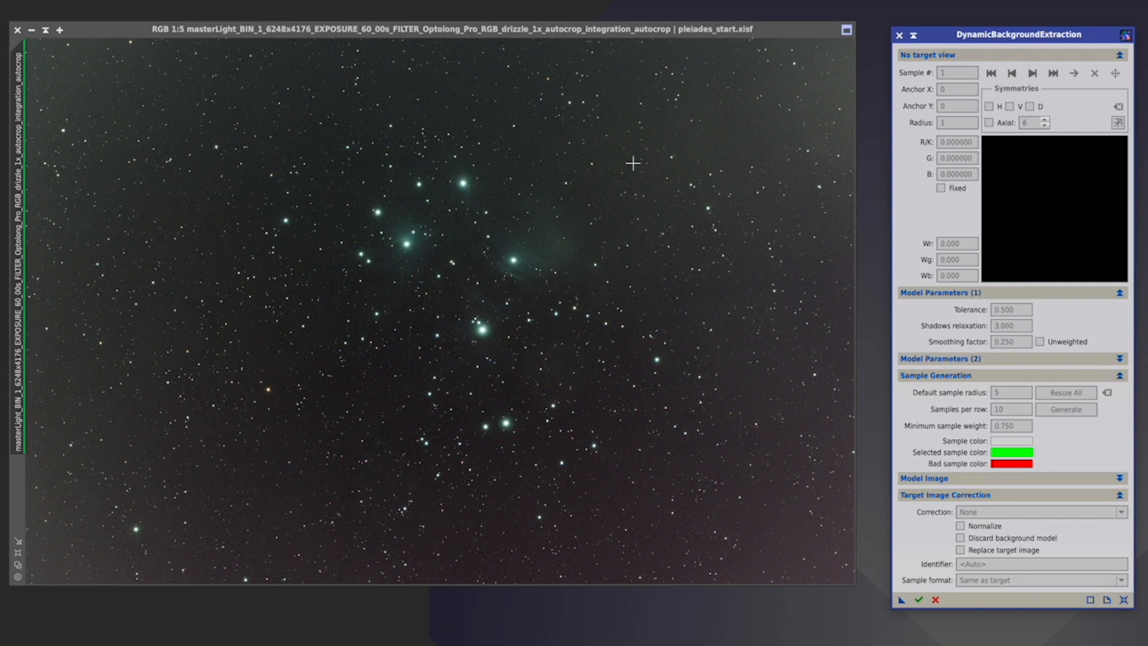
pyautogui.click(633, 162)
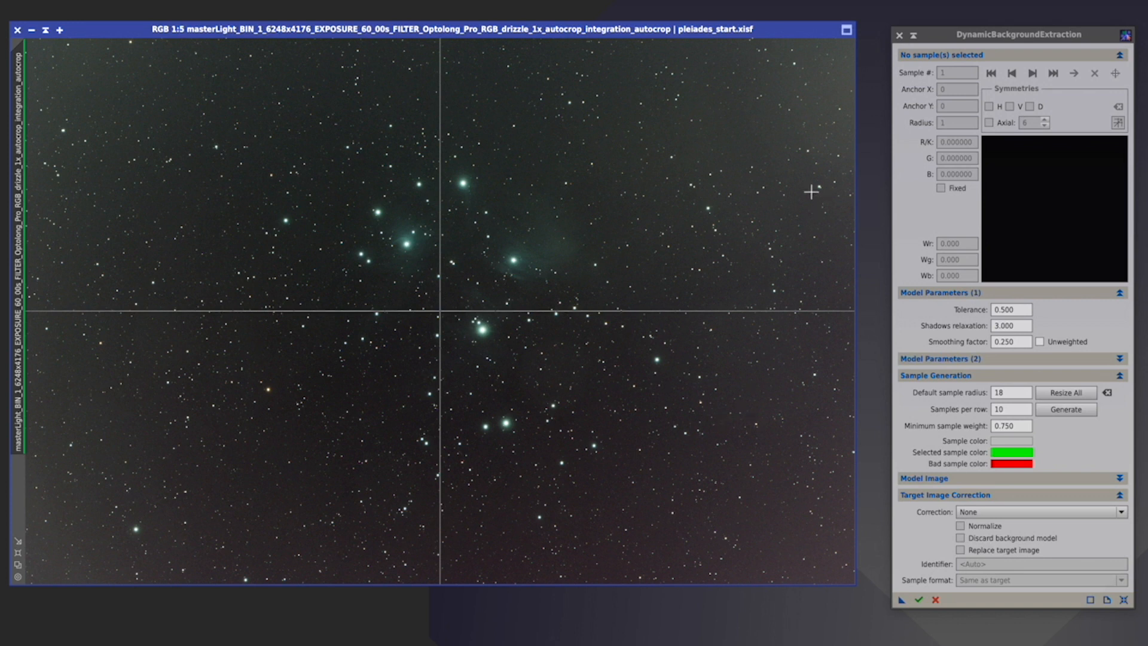
pyautogui.click(747, 133)
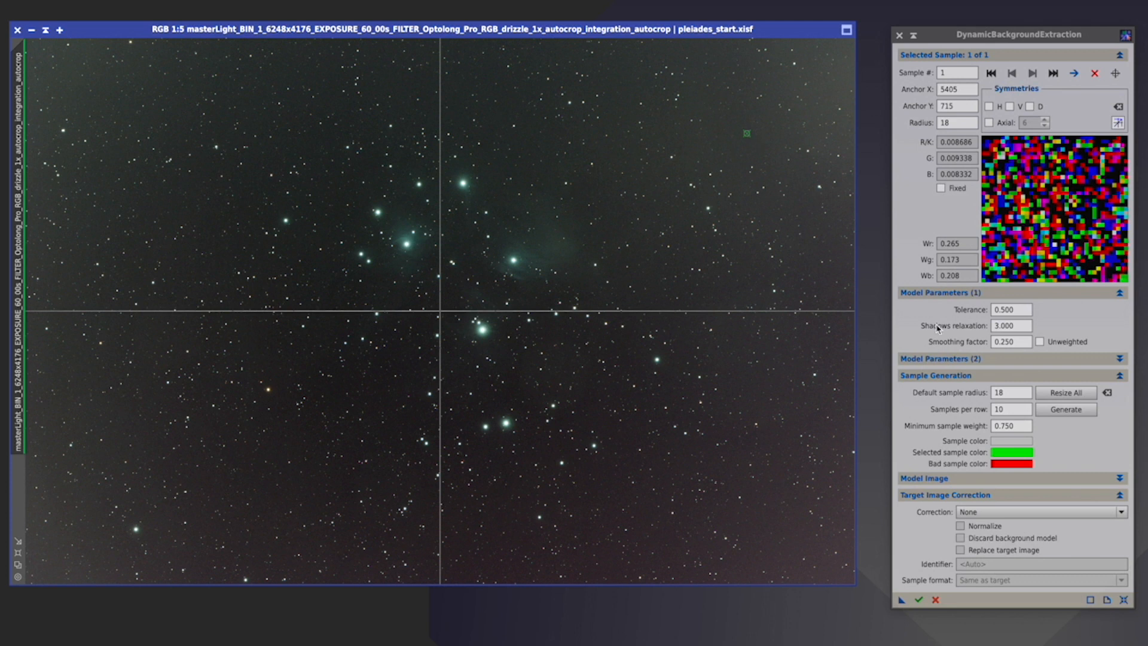
# - Try background model tolerances of 2 and 3 on the selected sample
pyautogui.doubleClick(1016, 309)
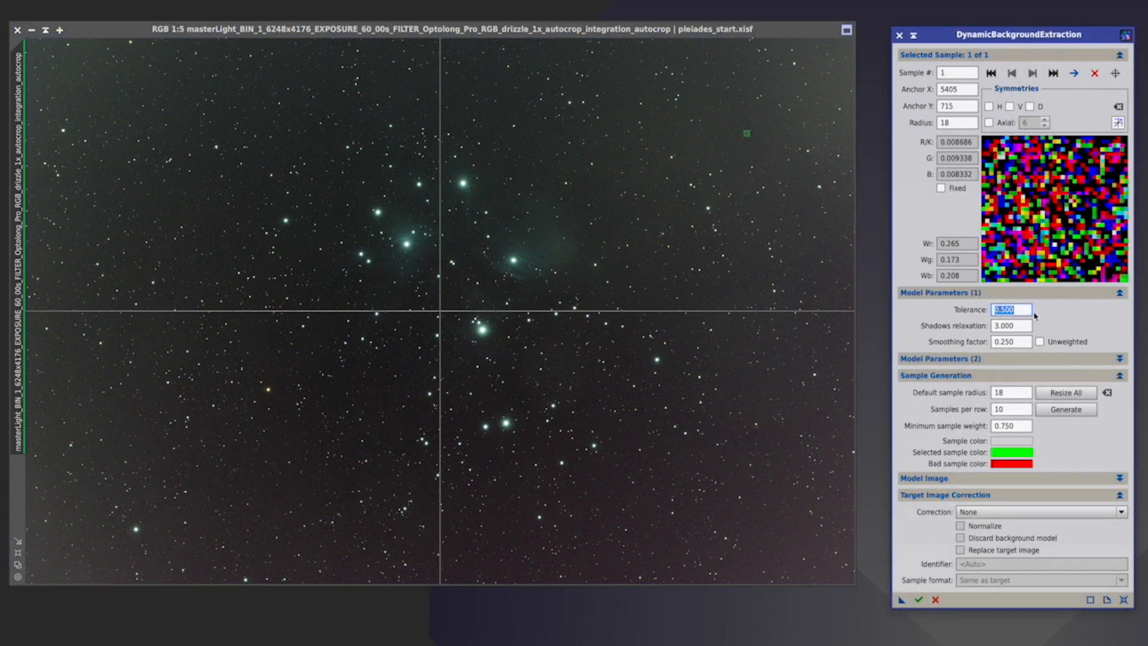
pyautogui.write('2')
pyautogui.click(1023, 326)
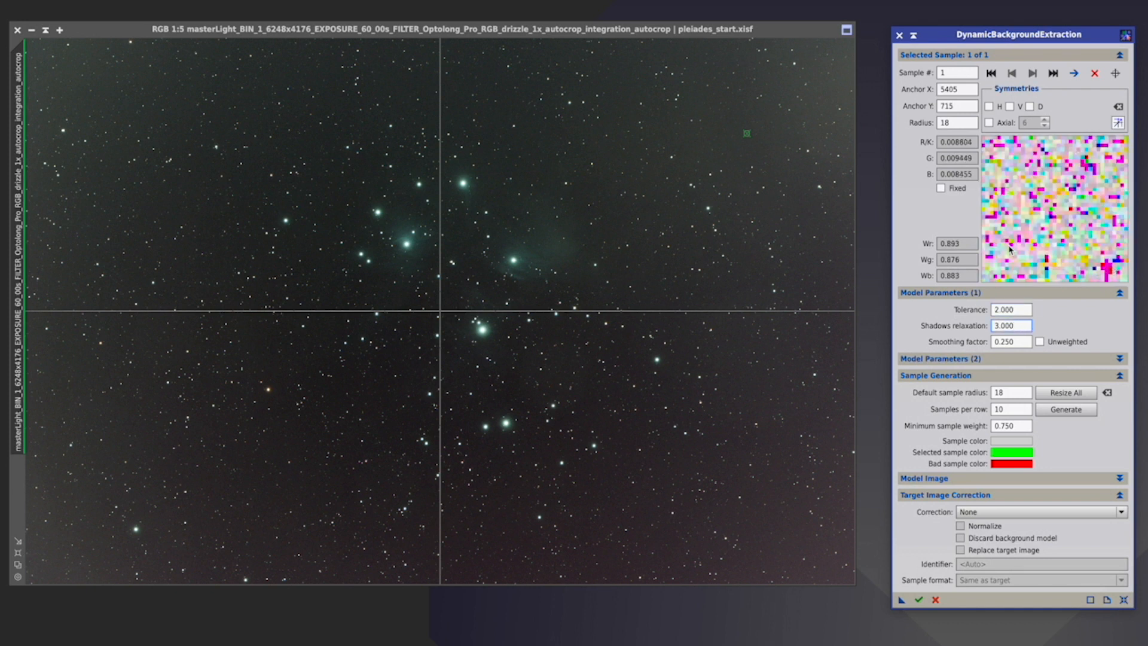
pyautogui.click(1022, 310)
pyautogui.moveTo(1021, 310); pyautogui.dragTo(984, 310)
pyautogui.write('3')
pyautogui.press('Tab')
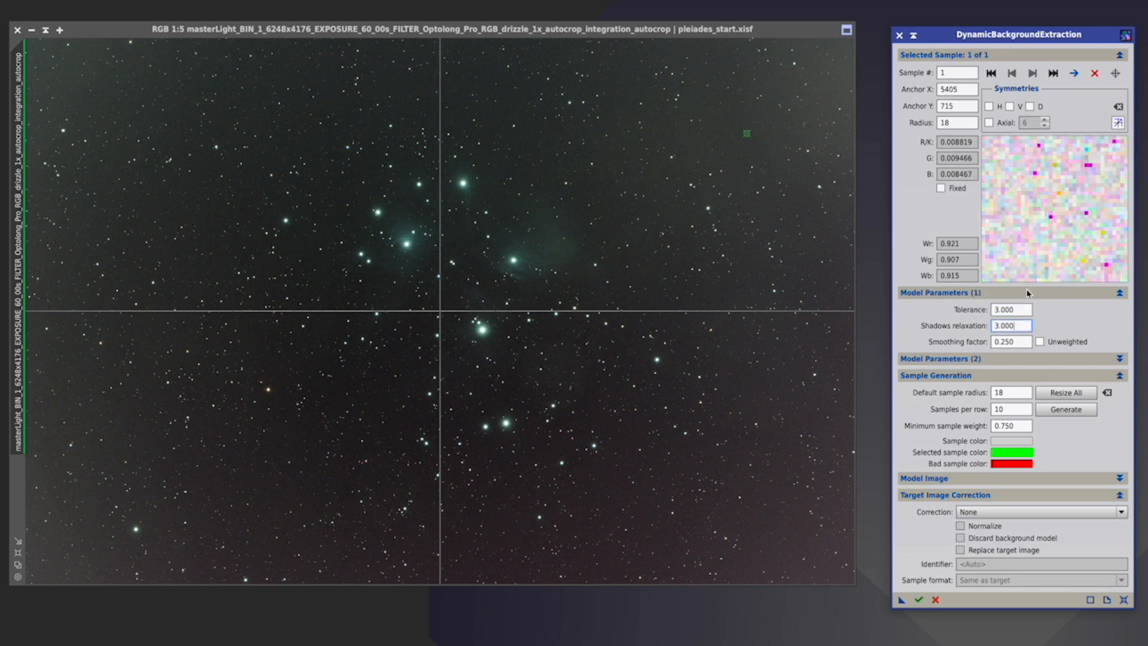
# - Set the background model tolerance to 3.5
pyautogui.moveTo(1016, 310); pyautogui.dragTo(957, 299)
pyautogui.write('3.5')
pyautogui.press('Tab')
# - Set the default sample radius to 40 and resize all existing samples to it
pyautogui.click(993, 394)
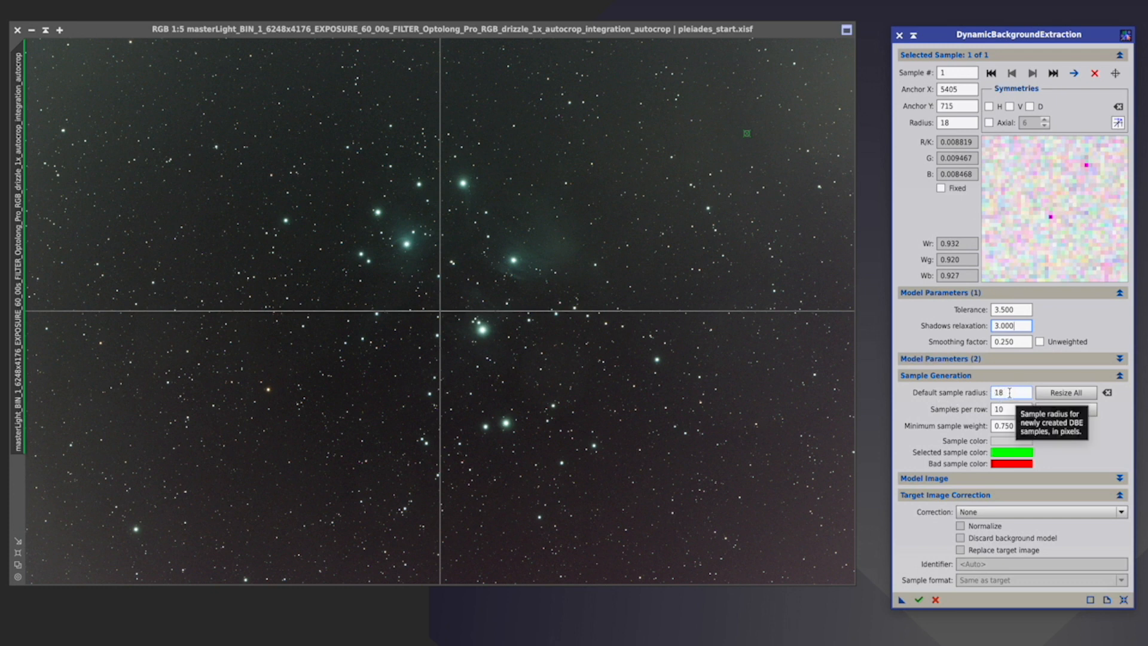
pyautogui.moveTo(1009, 392); pyautogui.dragTo(988, 393)
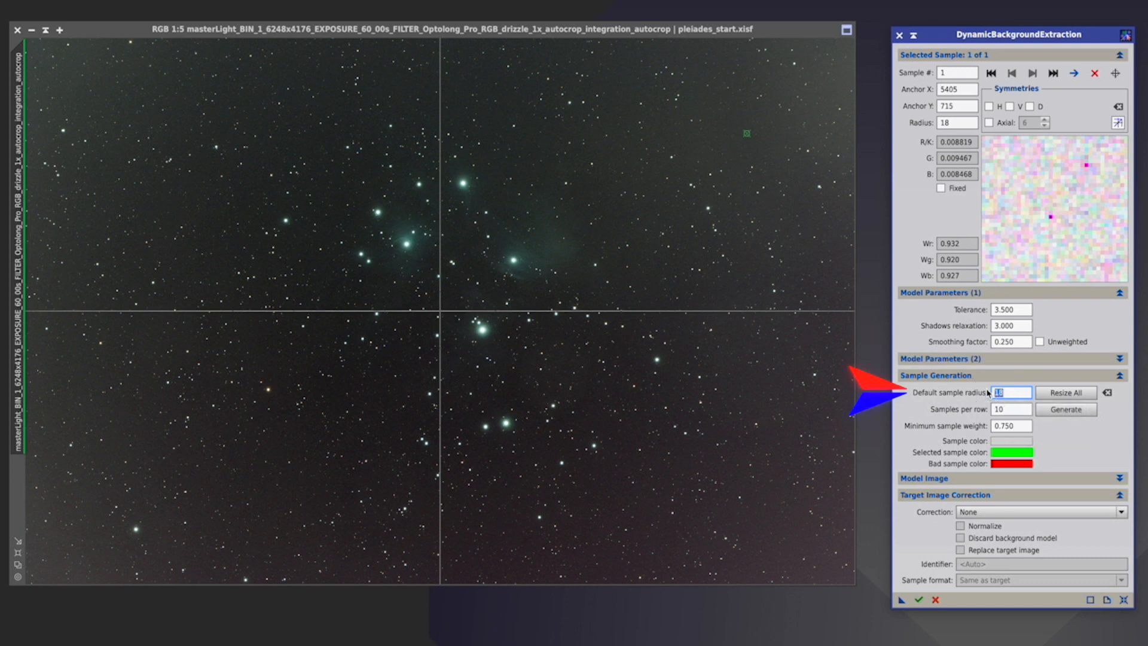
pyautogui.write('40')
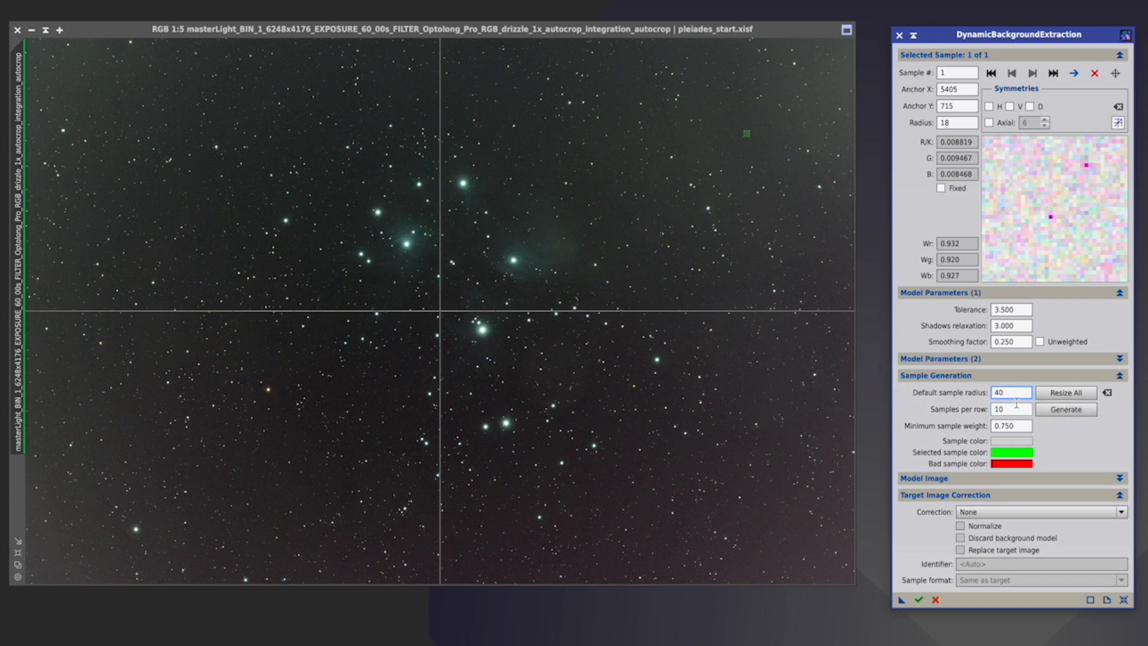
pyautogui.click(1067, 394)
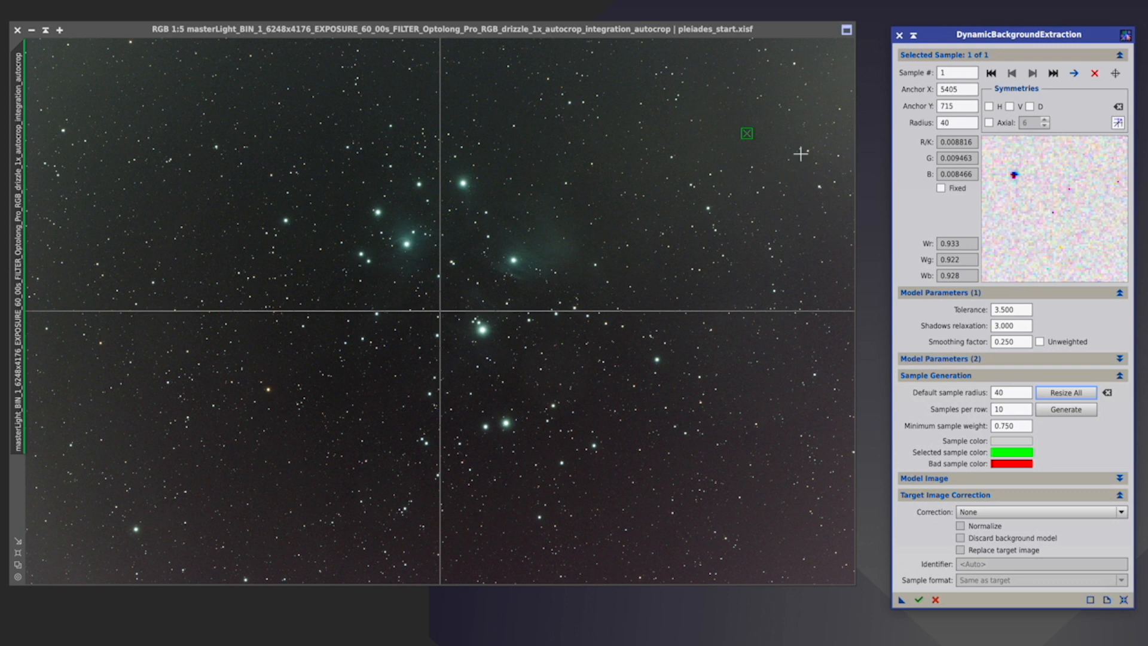
# - Test the sample at several spots, including over stars and nebulosity, and settle it on clean background at about X 5535, Y 725
pyautogui.click(747, 135)
pyautogui.moveTo(747, 135); pyautogui.dragTo(737, 128)
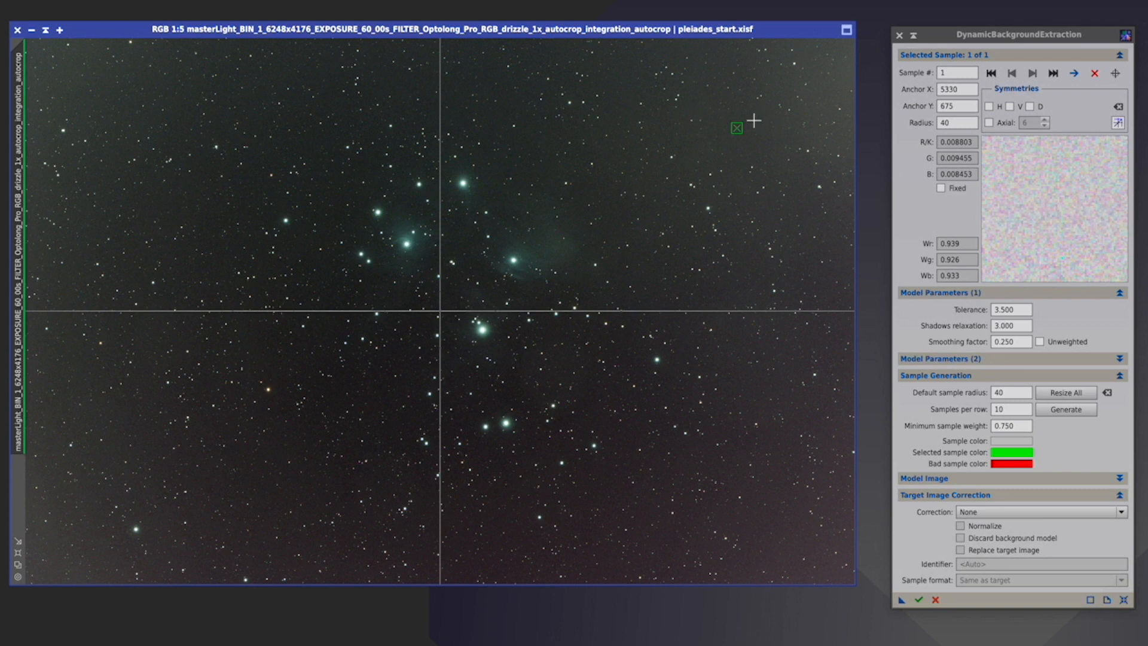
pyautogui.moveTo(738, 128); pyautogui.dragTo(761, 100)
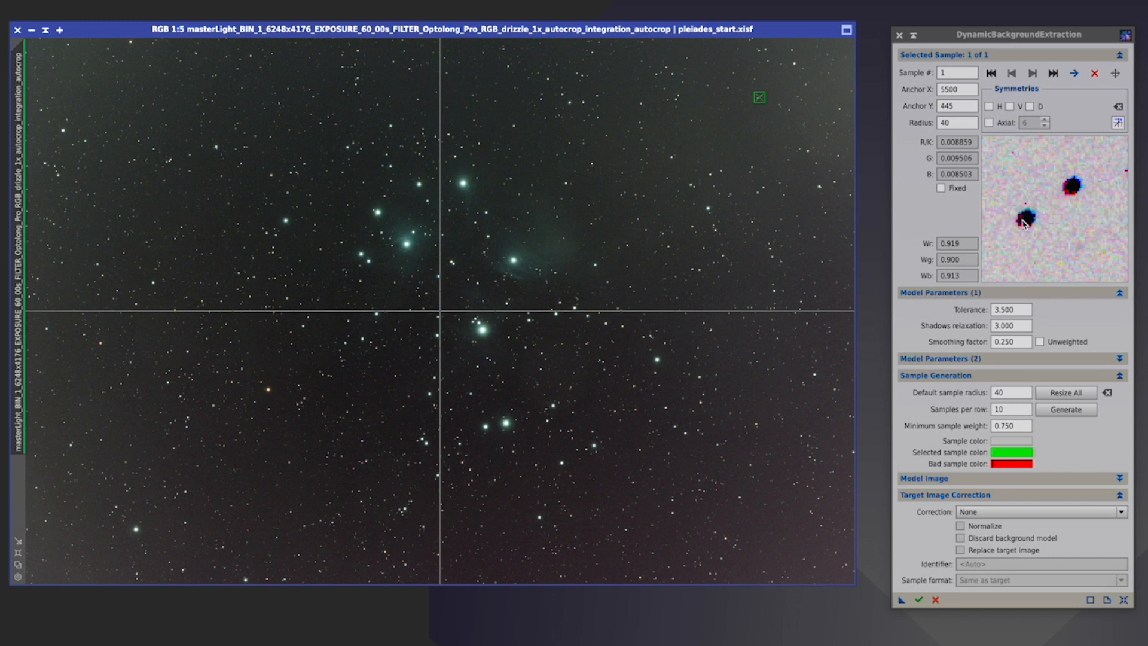
pyautogui.moveTo(761, 98); pyautogui.dragTo(748, 137)
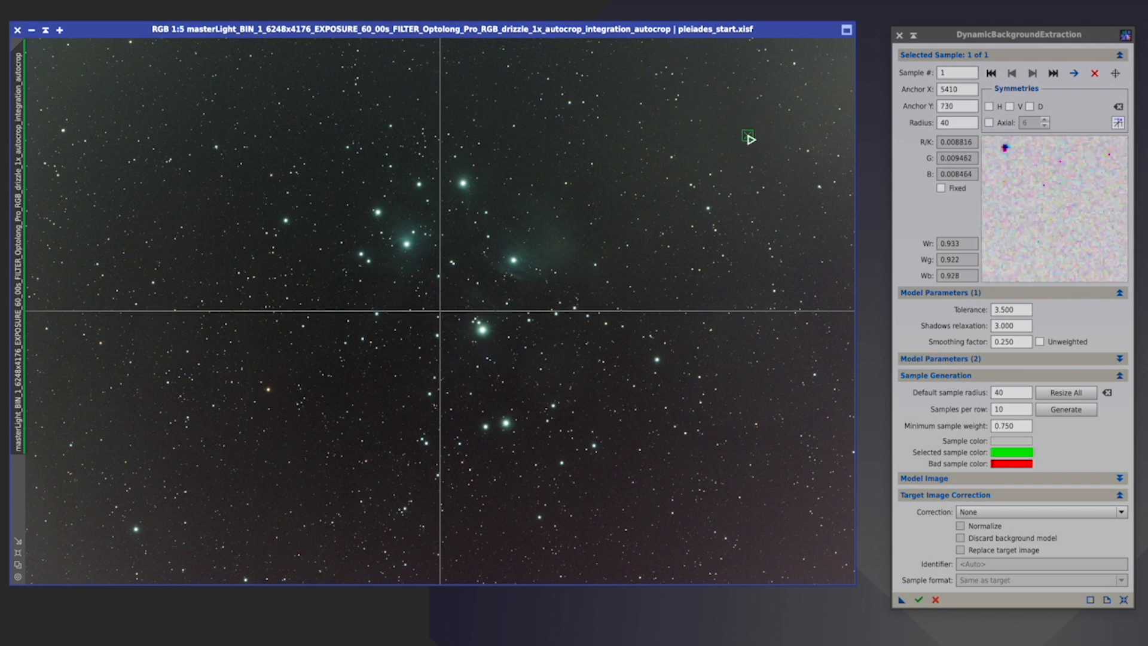
pyautogui.moveTo(749, 137); pyautogui.dragTo(556, 246)
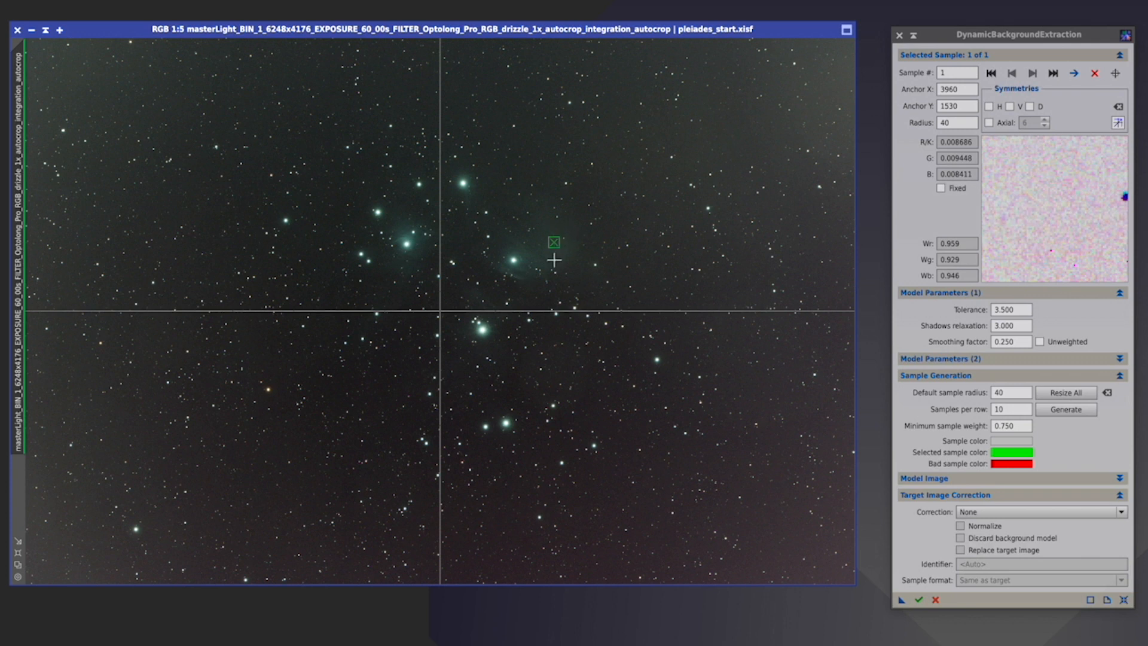
pyautogui.moveTo(551, 244); pyautogui.dragTo(765, 137)
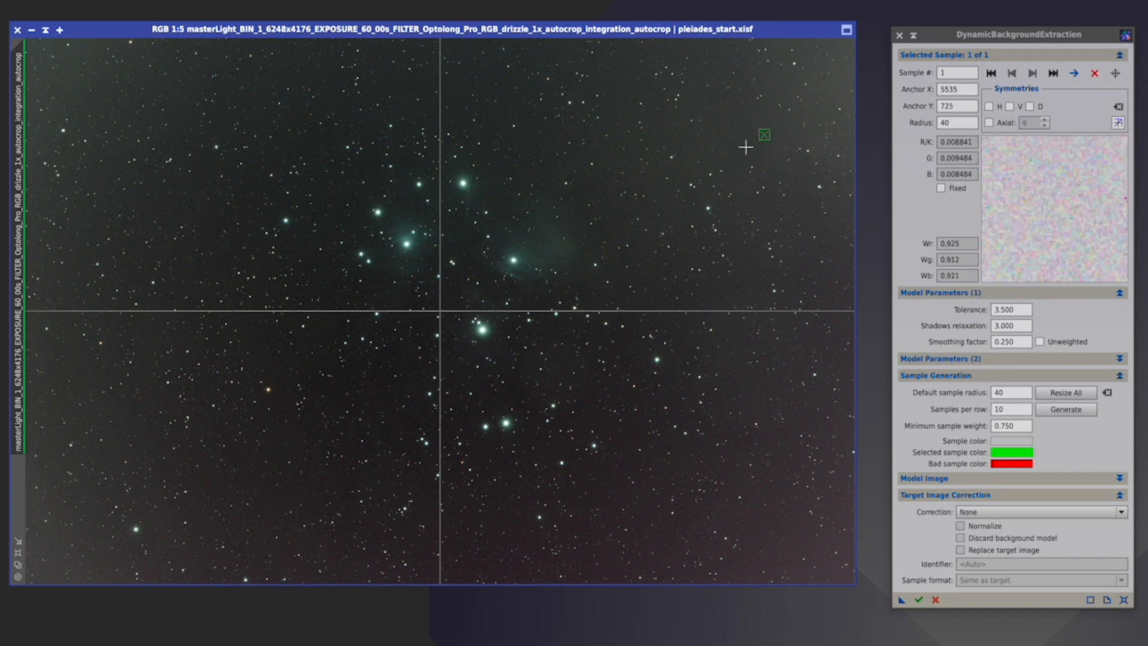
# - Place four more background samples by hand on star-free sky across the image's upper part, one near its upper-right corner
pyautogui.click(692, 143)
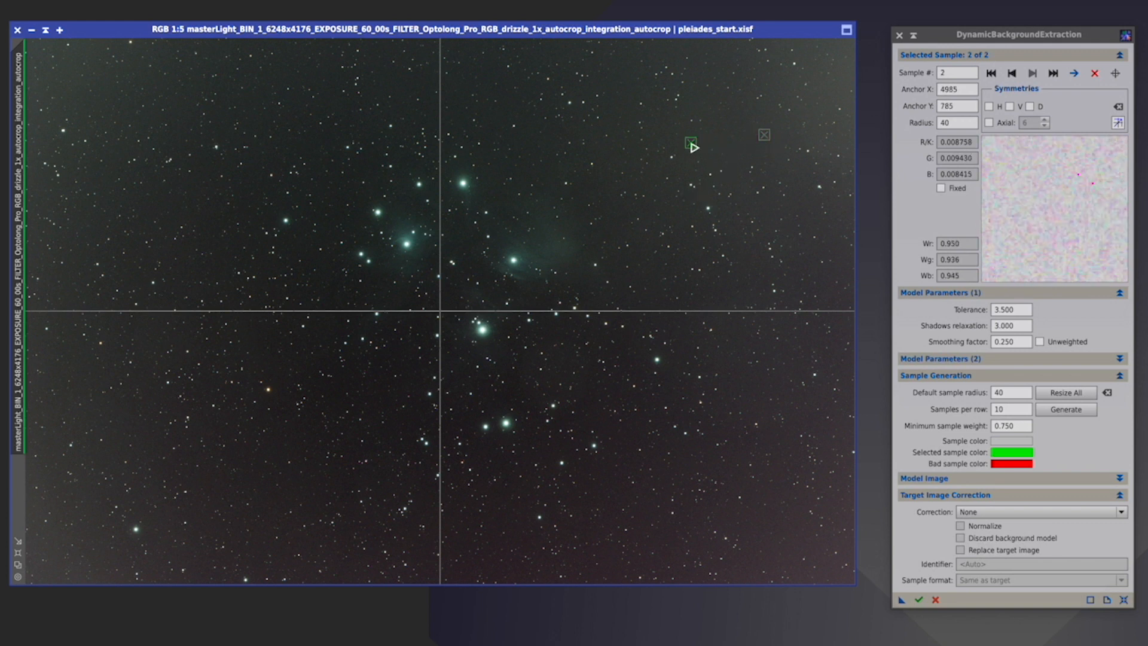
pyautogui.click(625, 92)
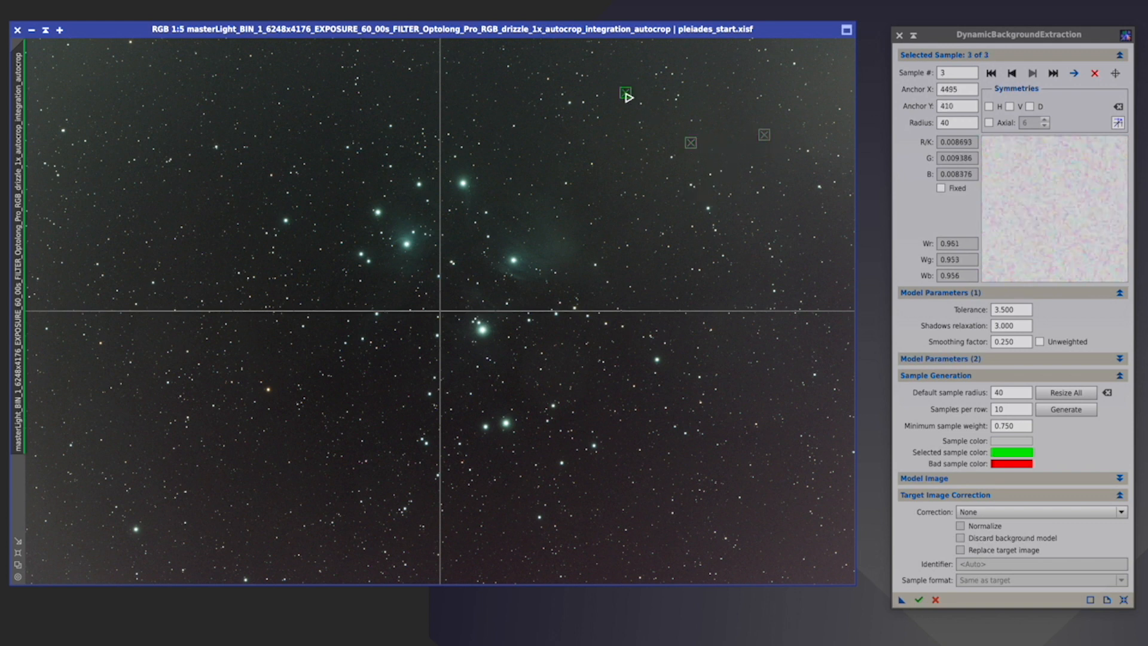
pyautogui.click(518, 111)
pyautogui.click(839, 57)
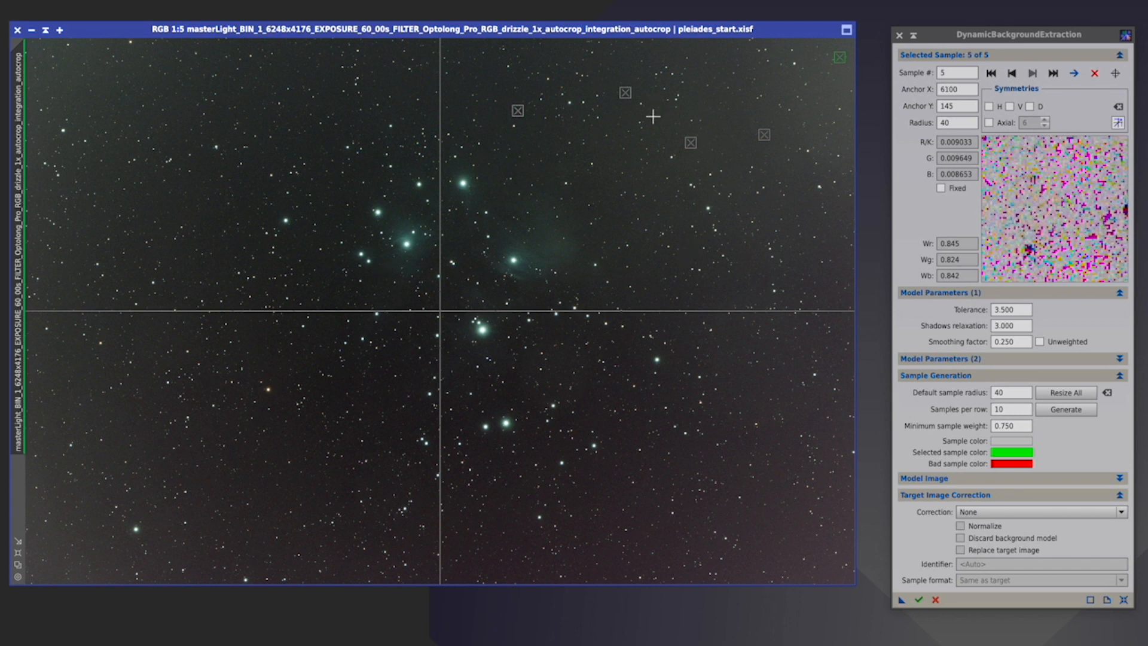
# - Set samples per row to 15 and generate a sample grid across the whole image
pyautogui.click(1010, 408)
pyautogui.moveTo(1010, 409); pyautogui.dragTo(974, 411)
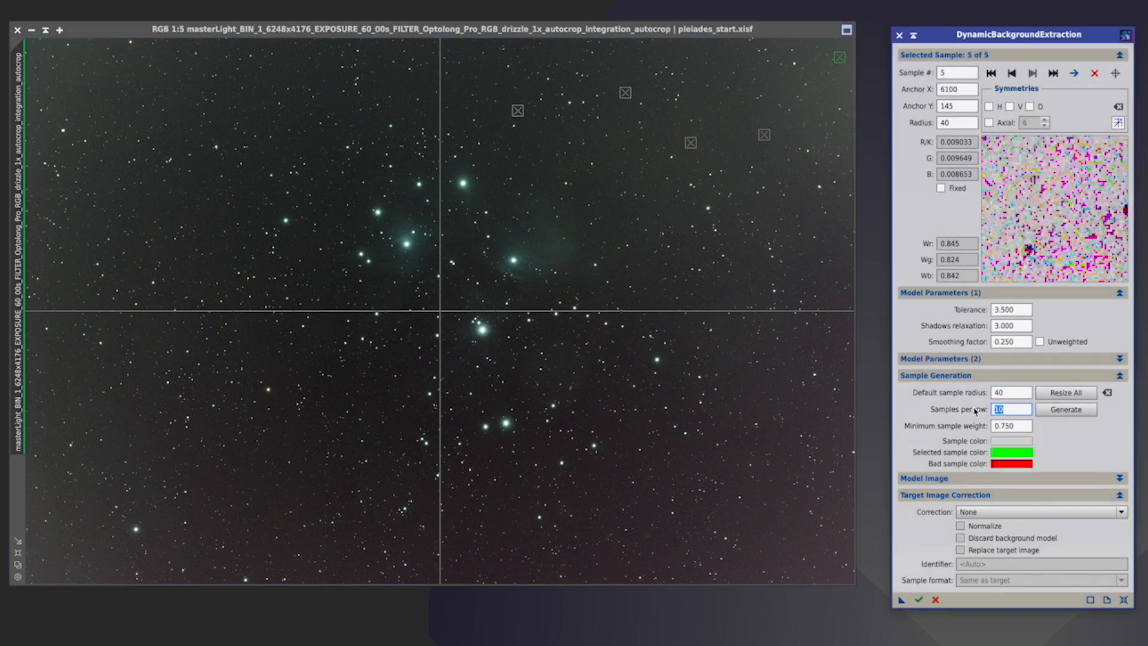
pyautogui.click(1056, 414)
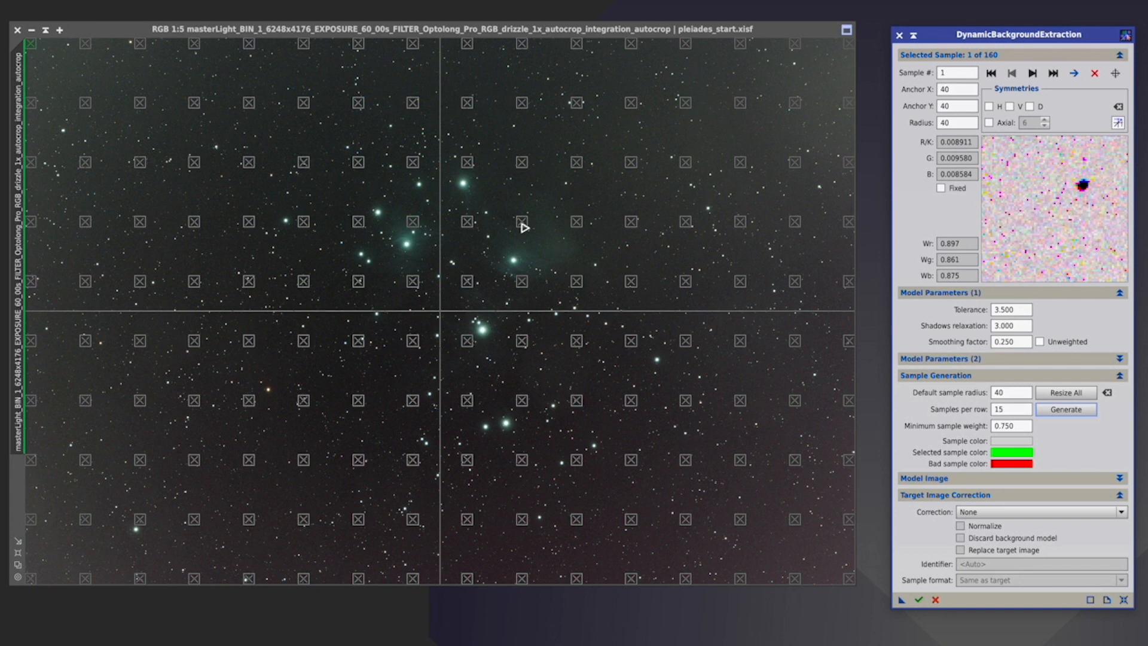
# - Relocate six grid samples from the nebulosity and bright stars in the cluster's centre to clean background farther out
pyautogui.click(523, 225)
pyautogui.moveTo(521, 224); pyautogui.dragTo(614, 488)
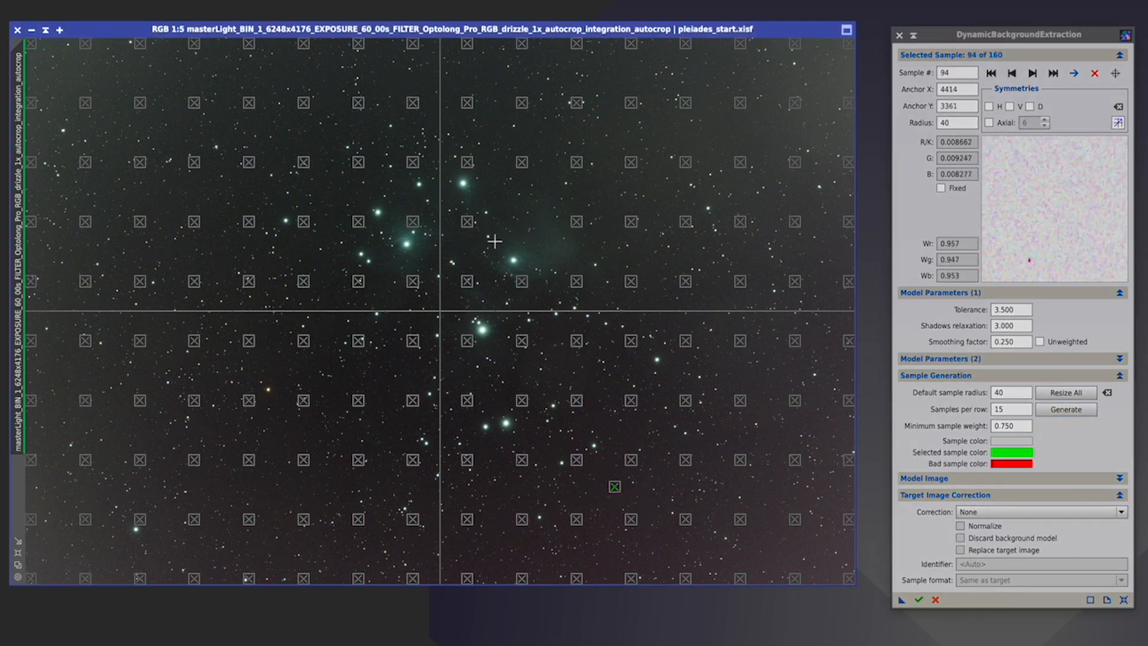
pyautogui.moveTo(522, 282); pyautogui.dragTo(273, 497)
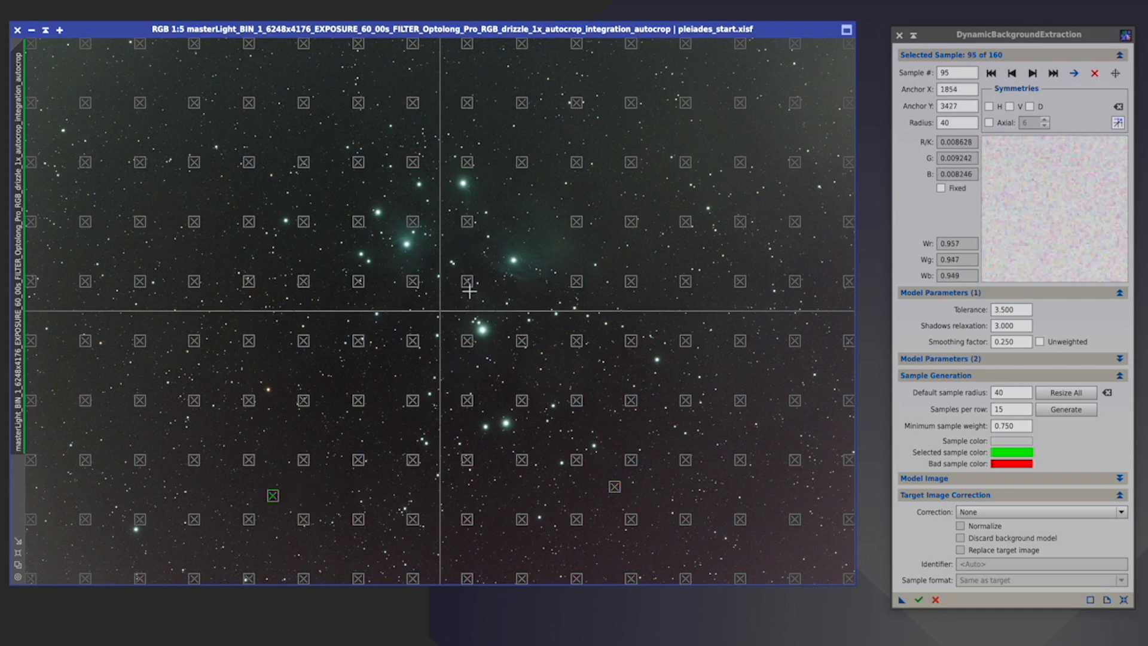
pyautogui.moveTo(468, 282); pyautogui.dragTo(268, 127)
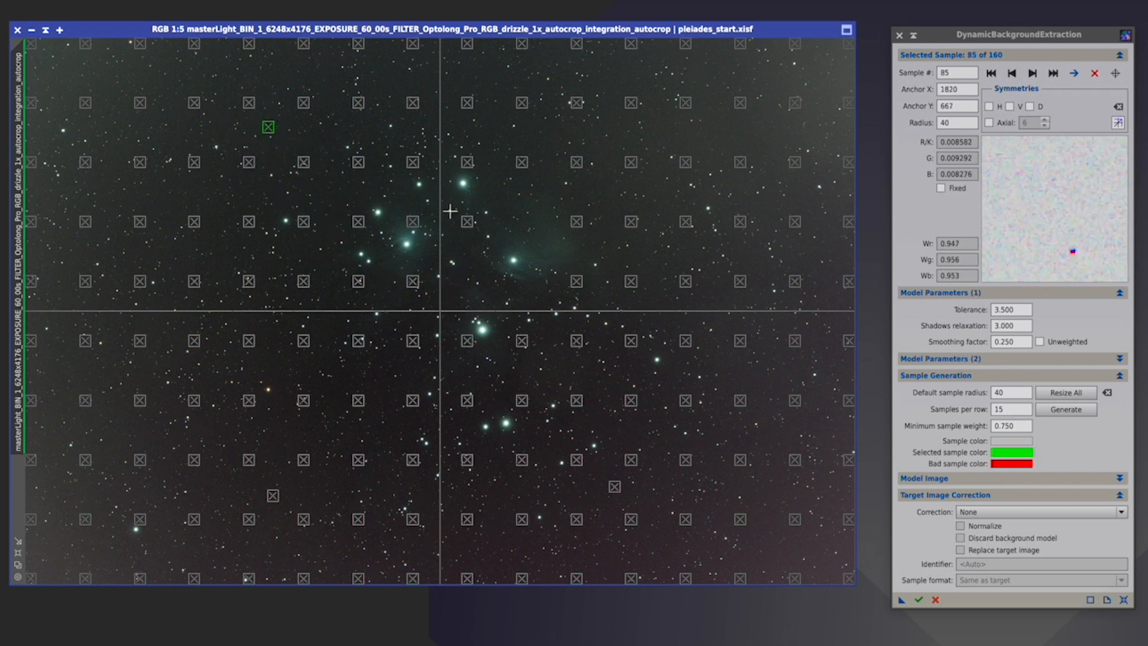
pyautogui.moveTo(470, 221); pyautogui.dragTo(217, 486)
pyautogui.click(411, 283)
pyautogui.moveTo(410, 284); pyautogui.dragTo(706, 139)
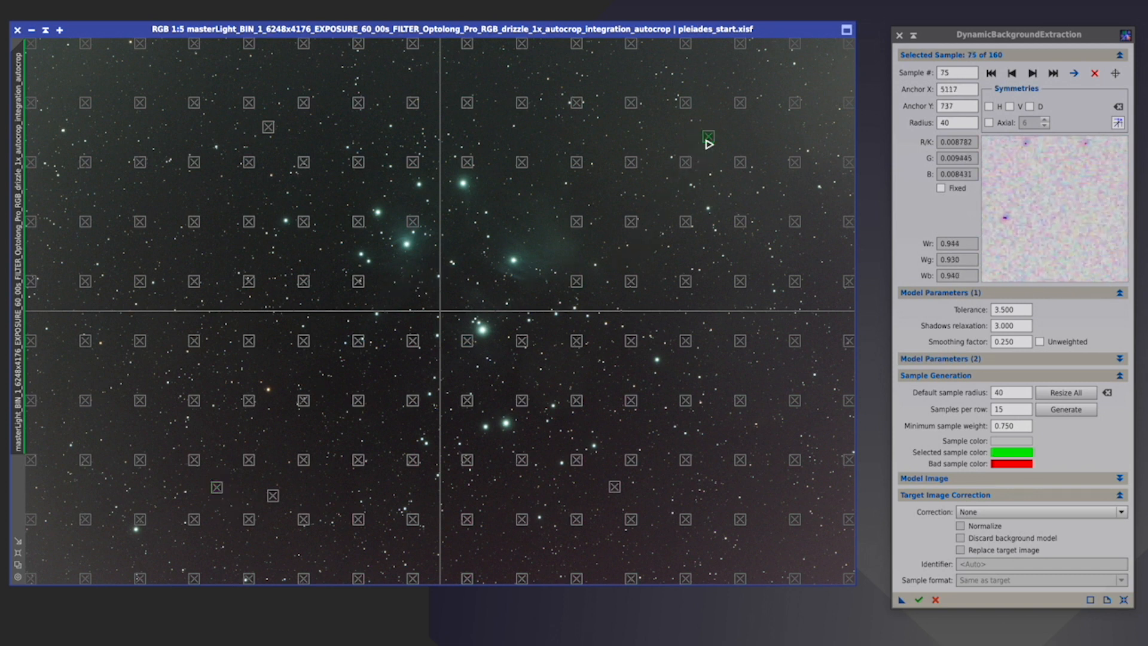
pyautogui.moveTo(470, 347); pyautogui.dragTo(732, 378)
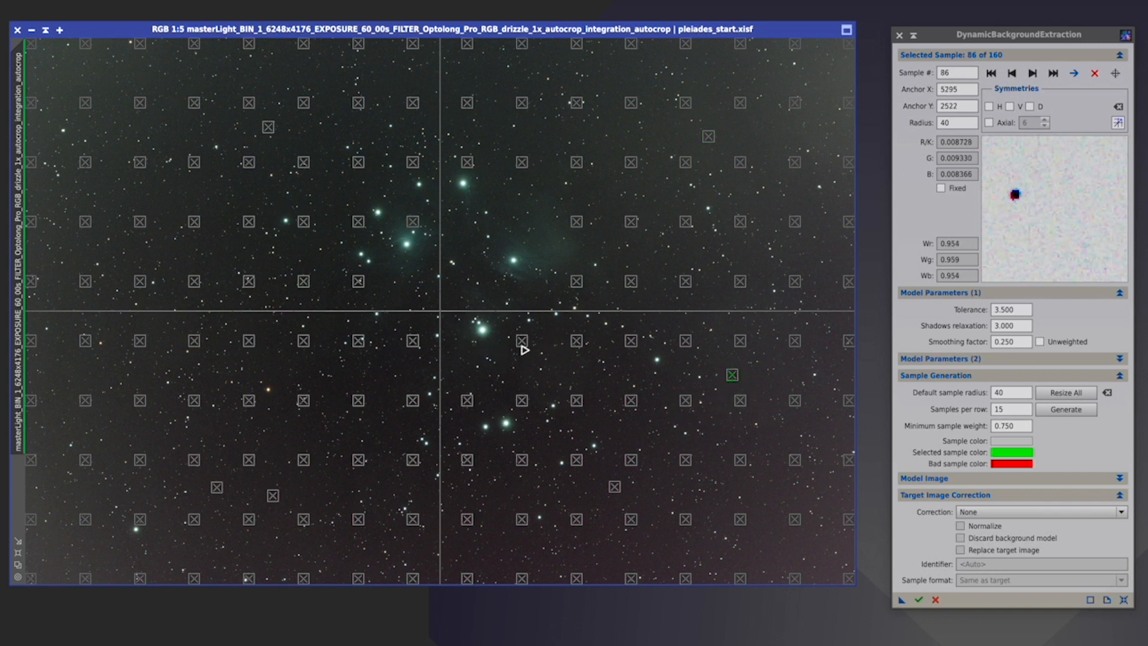
# - Delete the sample at X 3719, Y 2267 beside the bright star and shift its neighbour to nearby clean background
pyautogui.click(524, 346)
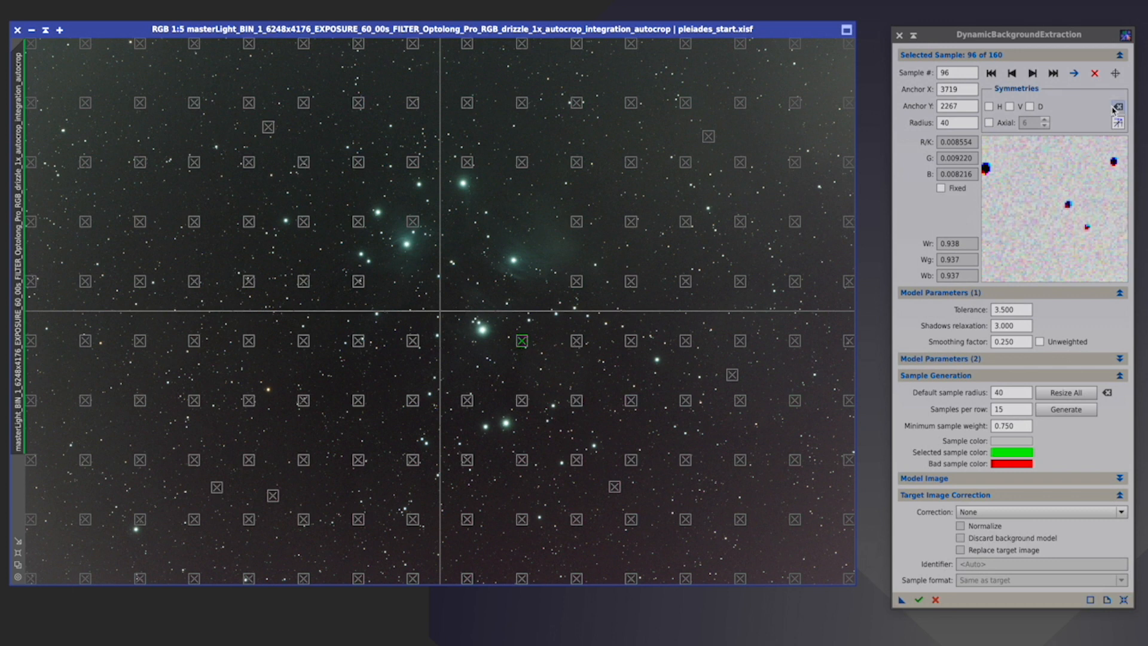
pyautogui.click(1095, 74)
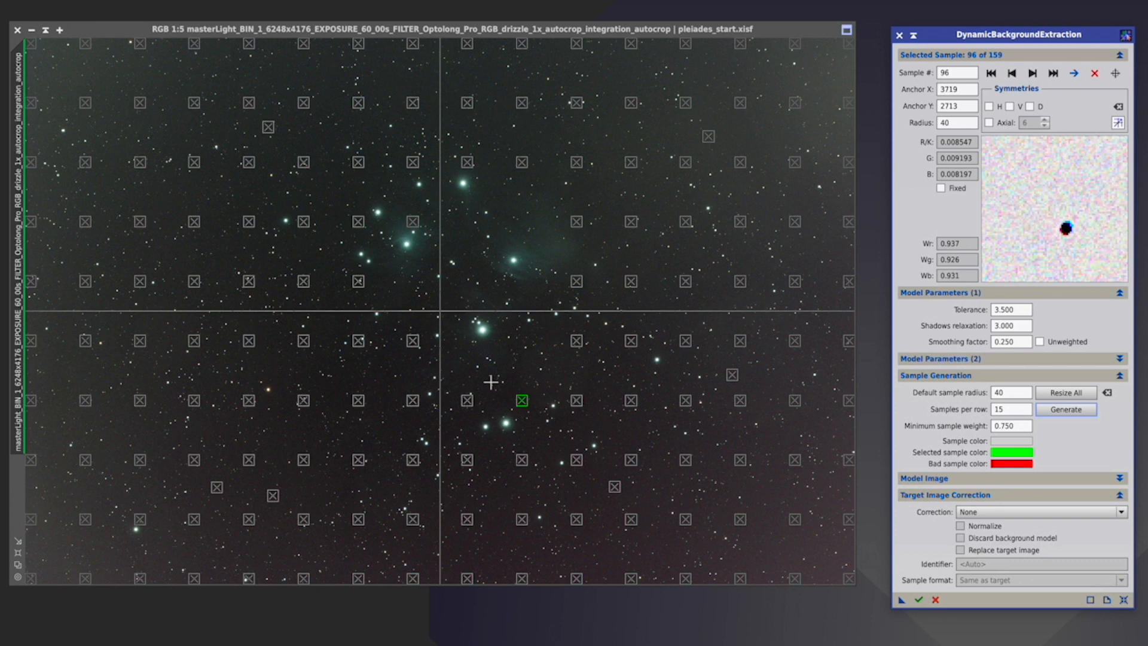
pyautogui.moveTo(580, 347); pyautogui.dragTo(568, 365)
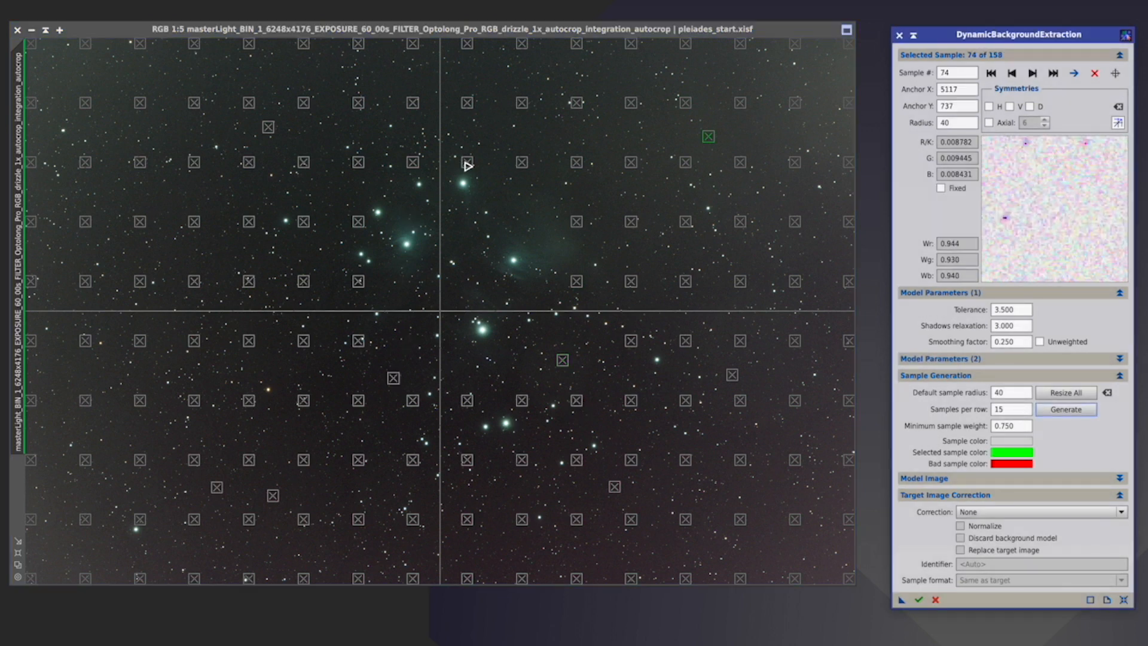
# - Move the remaining samples around the cluster's bright stars and nebulosity to clean background, settling one at about X 2473, Y 2402
pyautogui.click(466, 163)
pyautogui.moveTo(465, 163); pyautogui.dragTo(331, 477)
pyautogui.rightClick(327, 482)
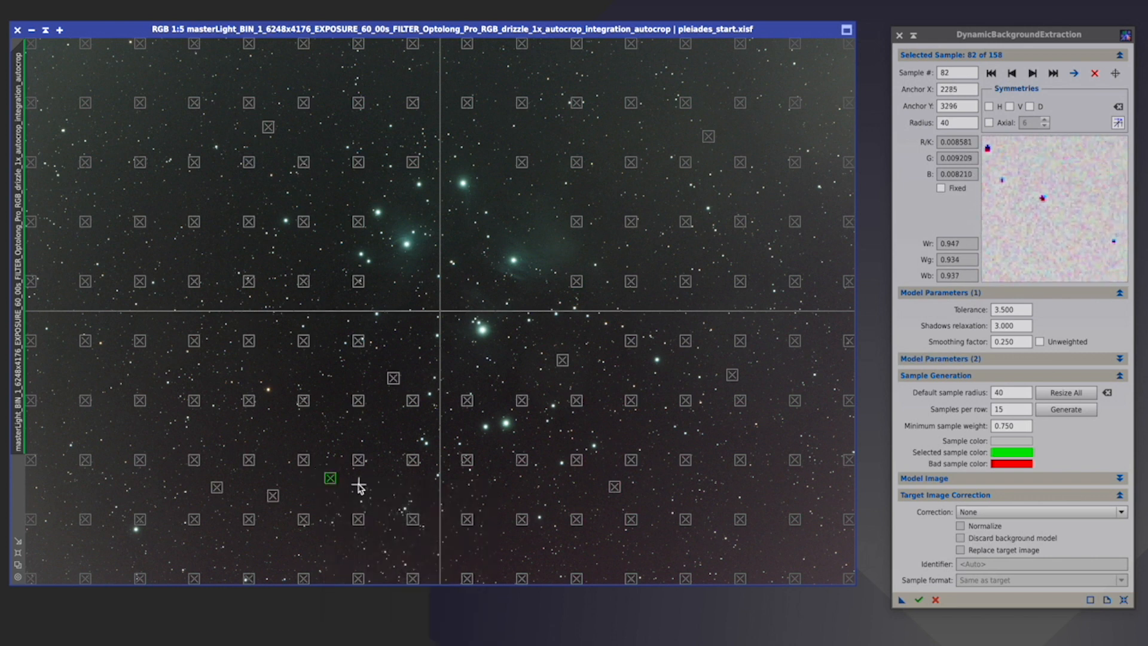
pyautogui.moveTo(360, 226); pyautogui.dragTo(337, 203)
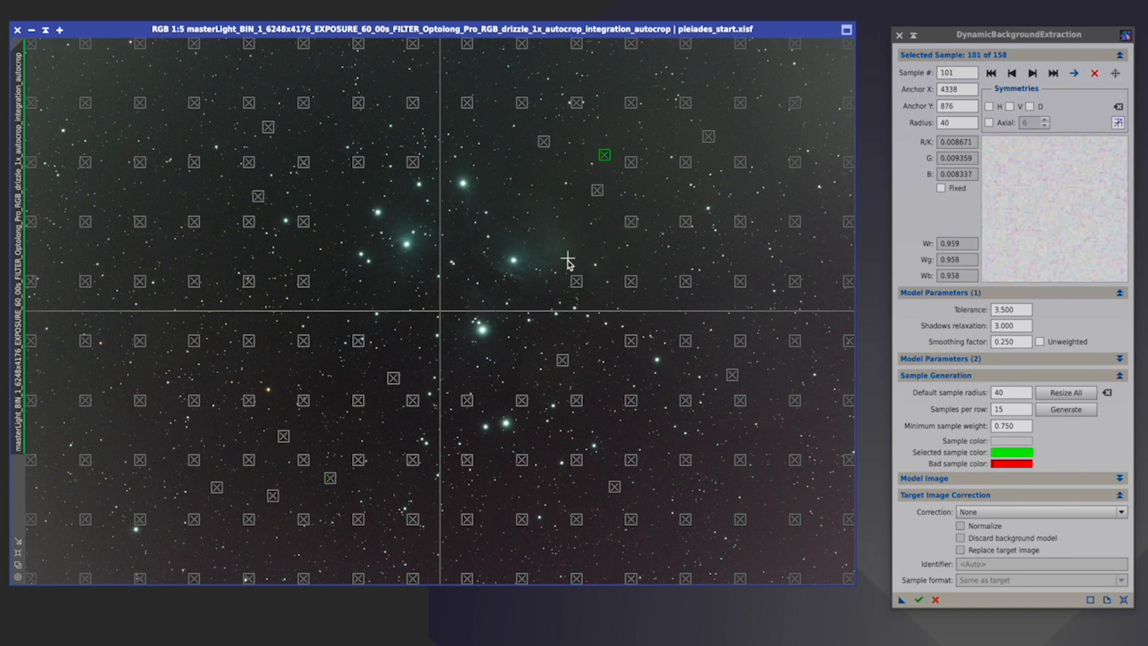
pyautogui.moveTo(574, 286); pyautogui.dragTo(711, 292)
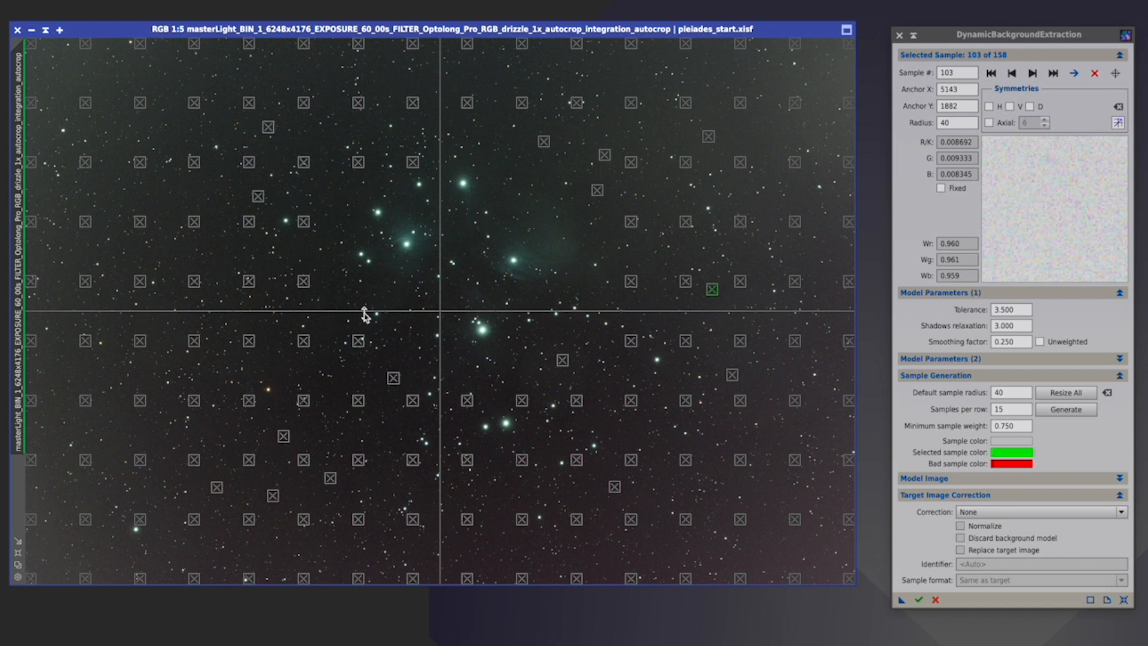
pyautogui.moveTo(360, 347); pyautogui.dragTo(358, 365)
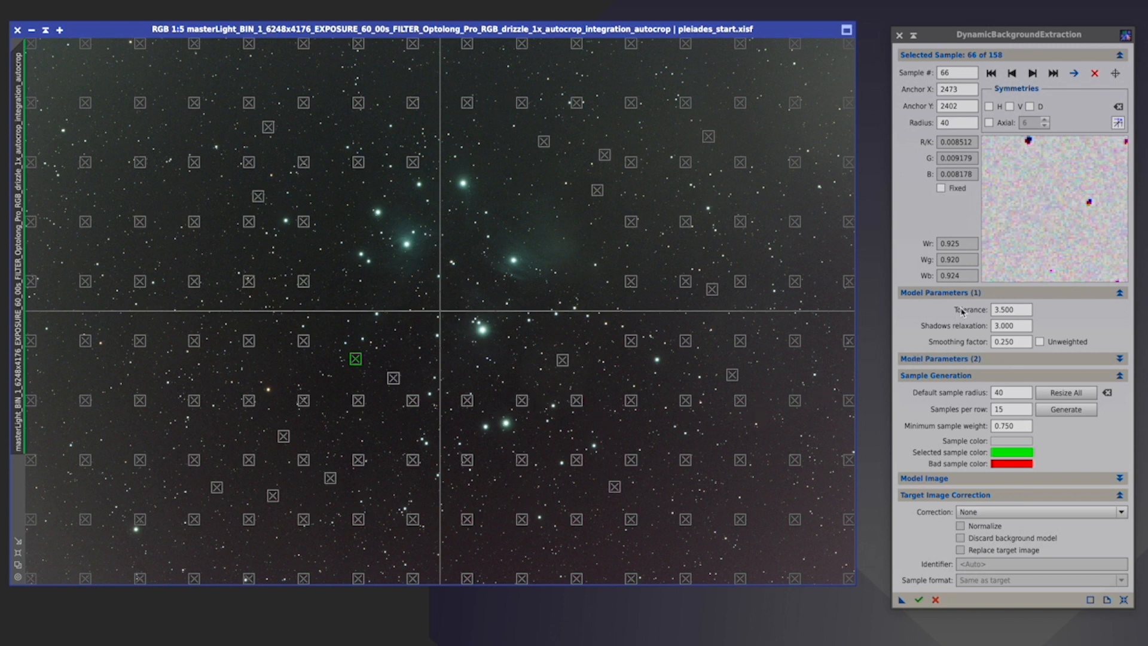
# - Run the background extraction with Subtraction as the target image correction and auto-stretch the corrected image
pyautogui.moveTo(963, 311)
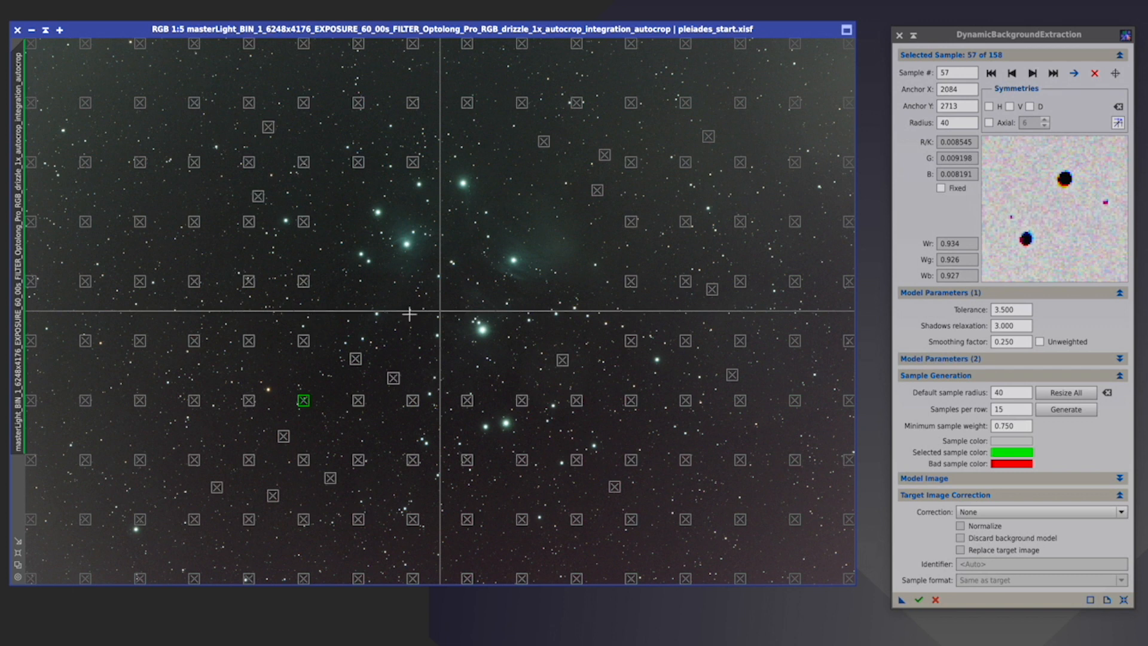
pyautogui.click(989, 514)
pyautogui.click(996, 536)
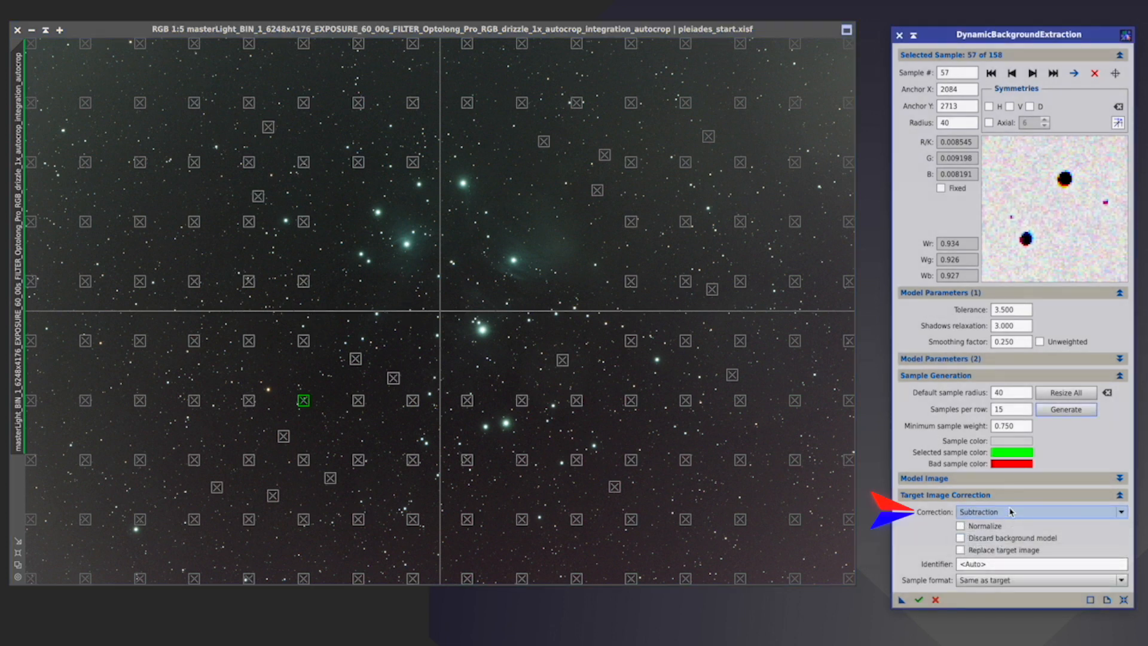
pyautogui.click(919, 600)
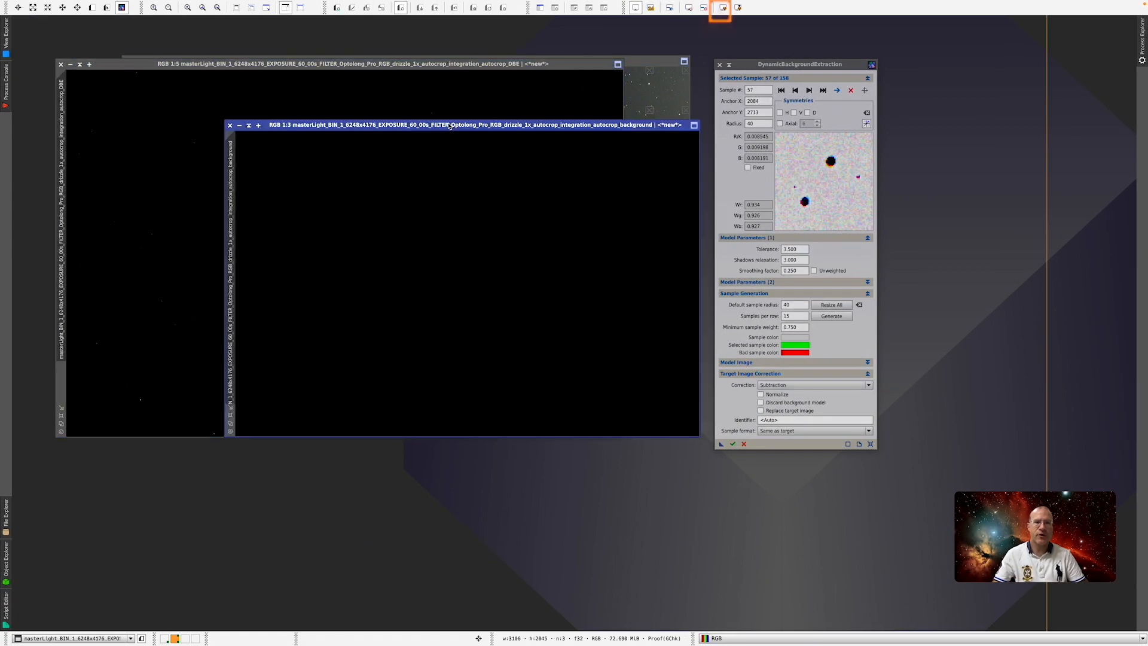
pyautogui.hotkey('ctrl', 'a')
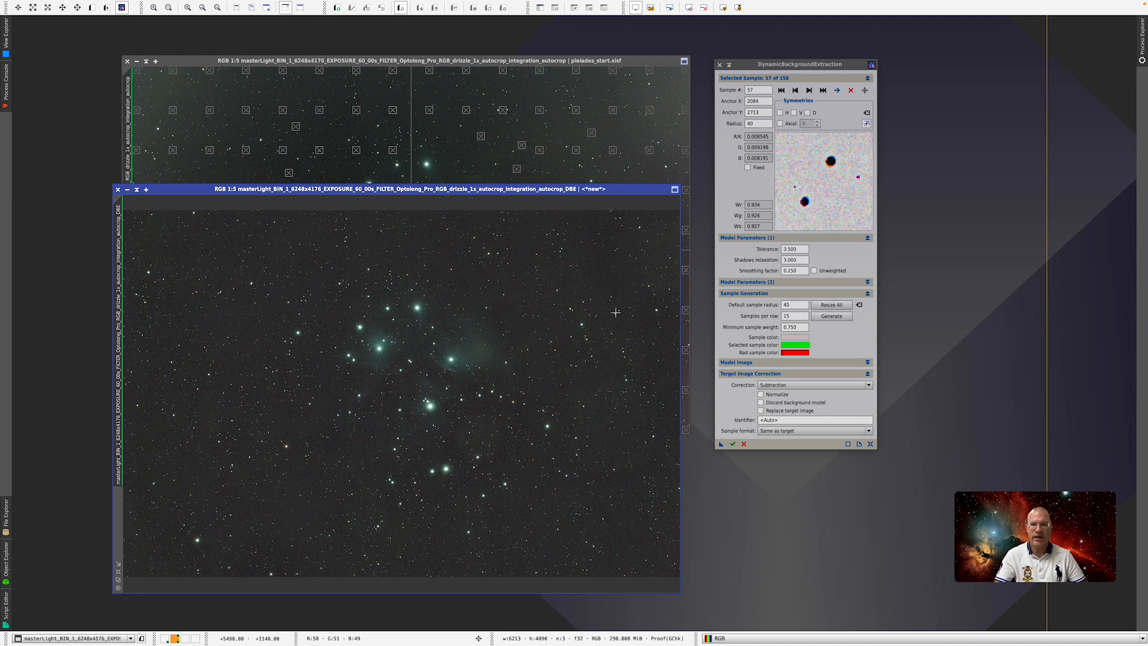
# - Store the extraction settings as a process icon on the workspace, and close the tool and the original uncorrected image
pyautogui.moveTo(721, 446); pyautogui.dragTo(721, 498)
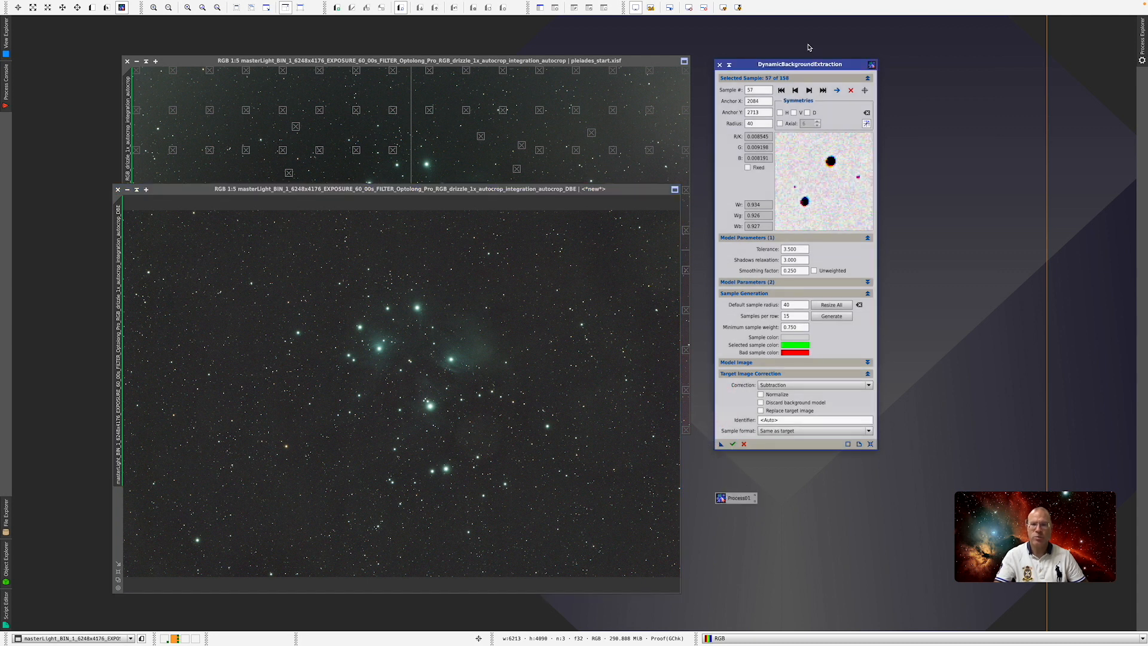
pyautogui.click(719, 65)
pyautogui.click(607, 328)
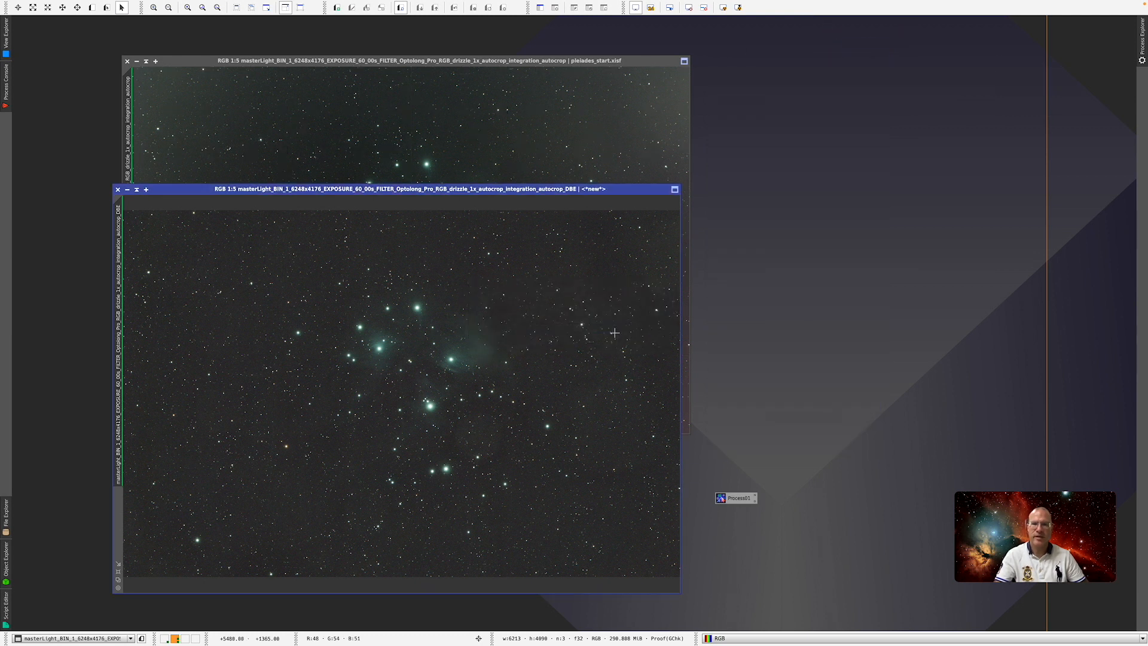
pyautogui.click(127, 61)
pyautogui.moveTo(368, 195); pyautogui.dragTo(356, 75)
# - Reapply the stored background extraction instance to the corrected image and auto-stretch the second-pass result
pyautogui.doubleClick(740, 499)
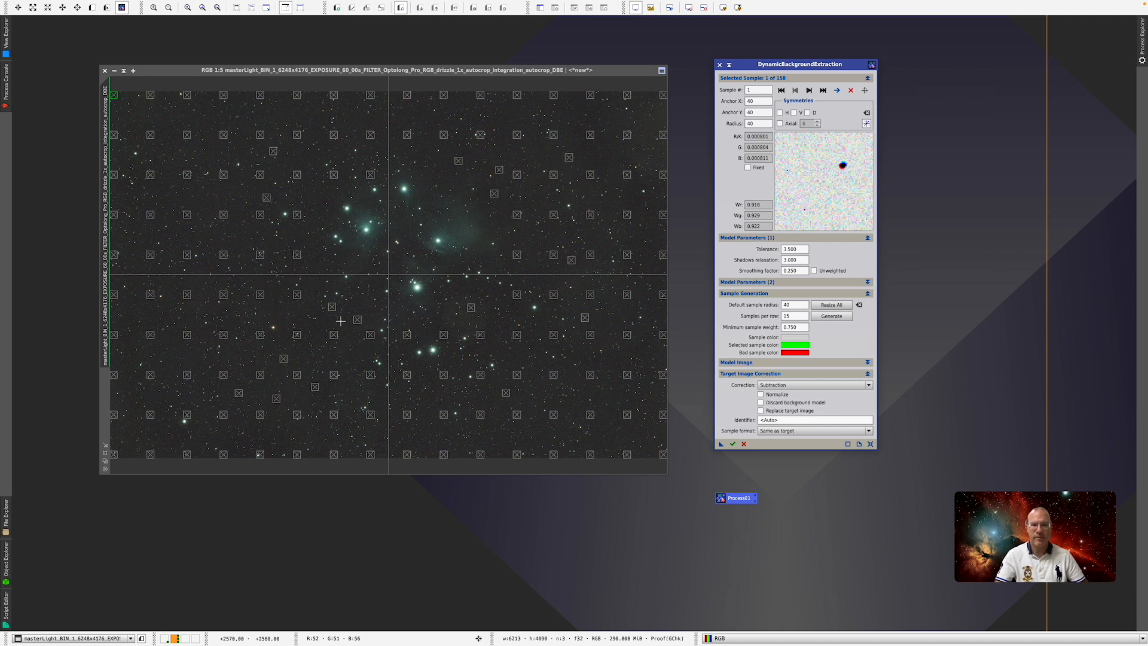
pyautogui.click(733, 446)
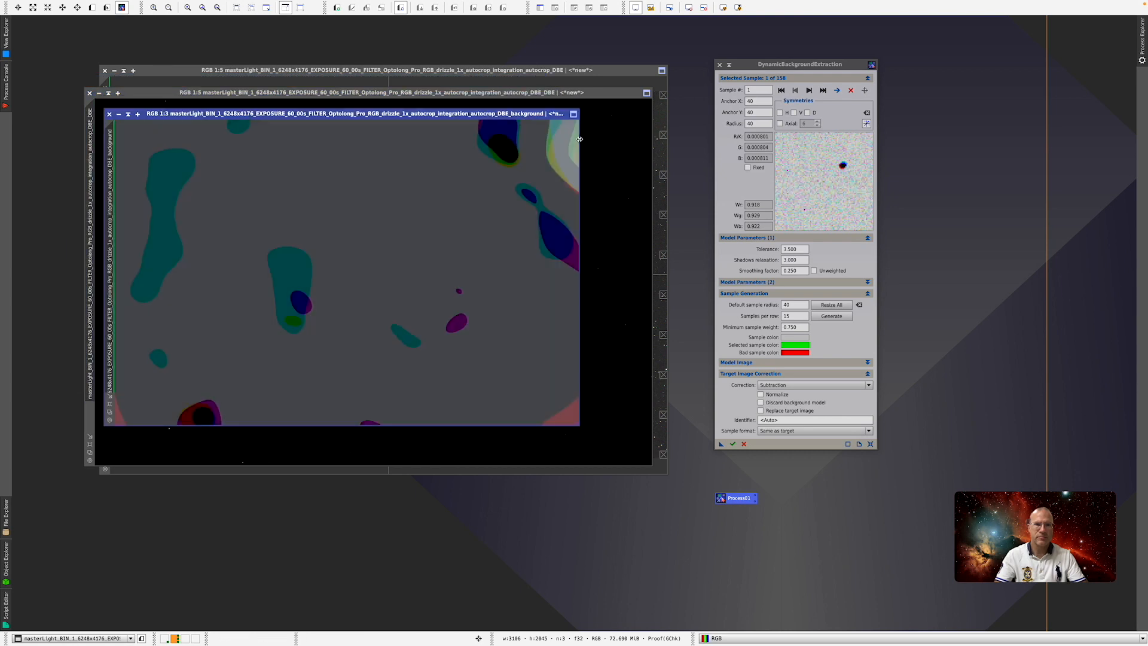
pyautogui.click(465, 93)
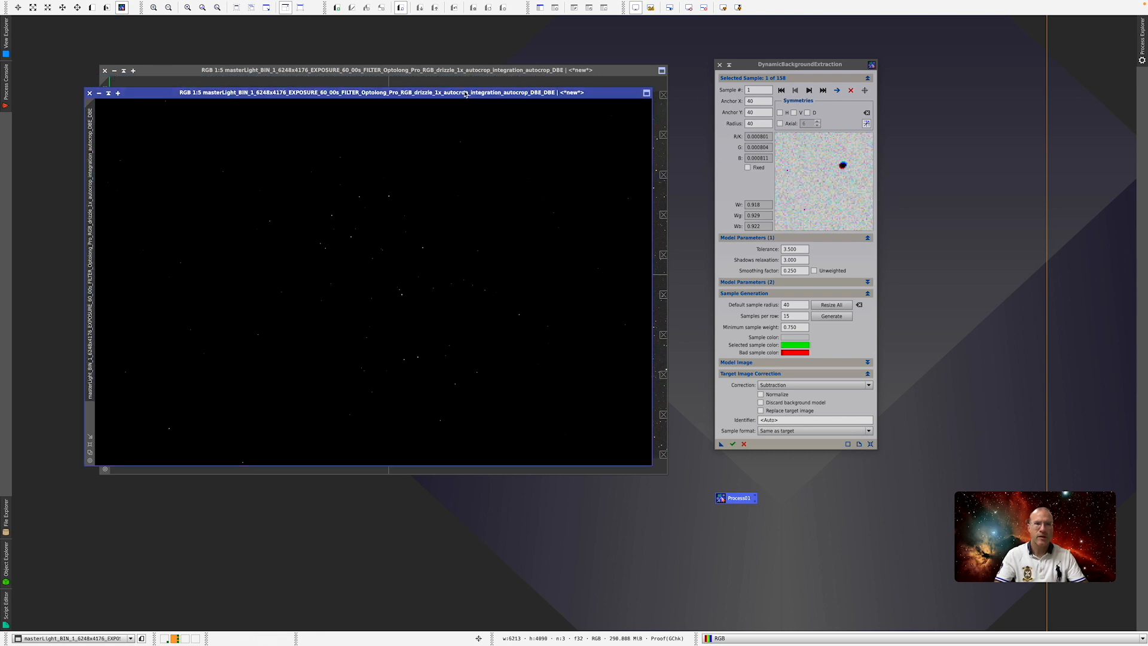
pyautogui.press('super+a')
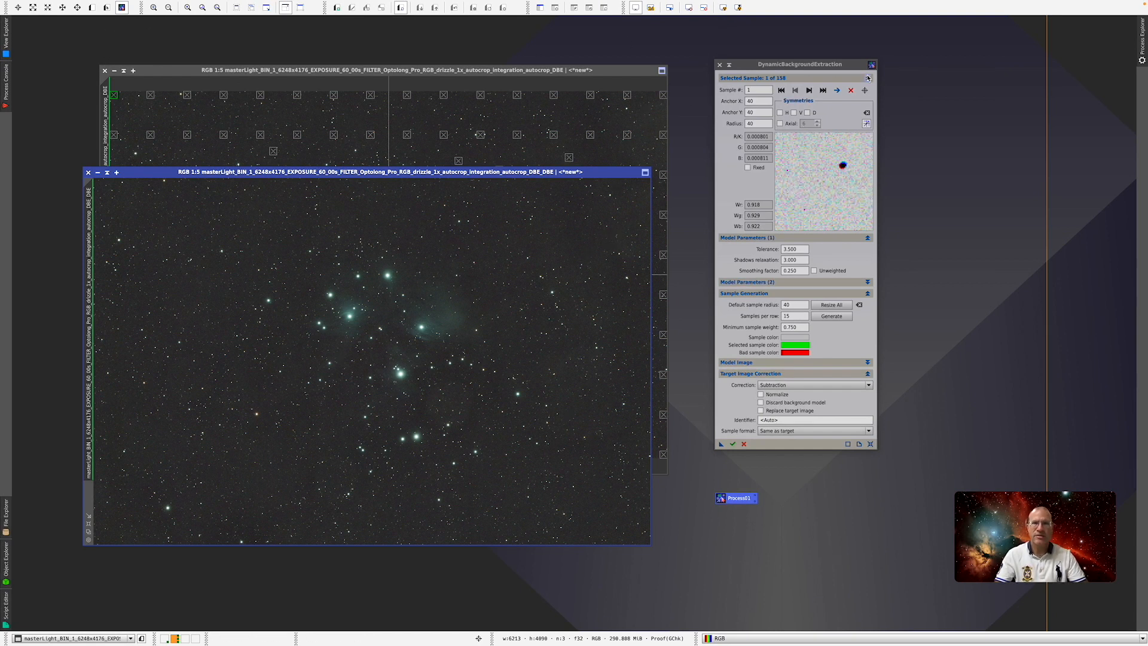
# - Close the extraction tool and the first-pass image, and reposition the second-pass image on the workspace
pyautogui.click(719, 64)
pyautogui.click(628, 327)
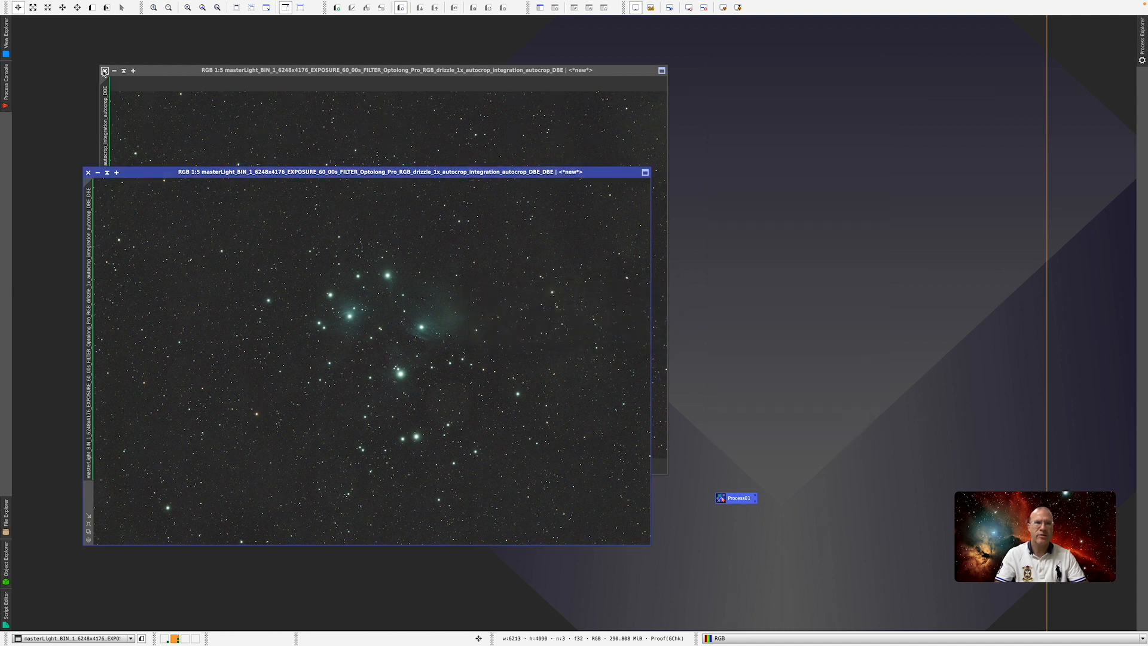
pyautogui.click(105, 71)
pyautogui.moveTo(298, 178); pyautogui.dragTo(387, 74)
# - Delete the Process01 background extraction icon from the workspace
pyautogui.rightClick(740, 501)
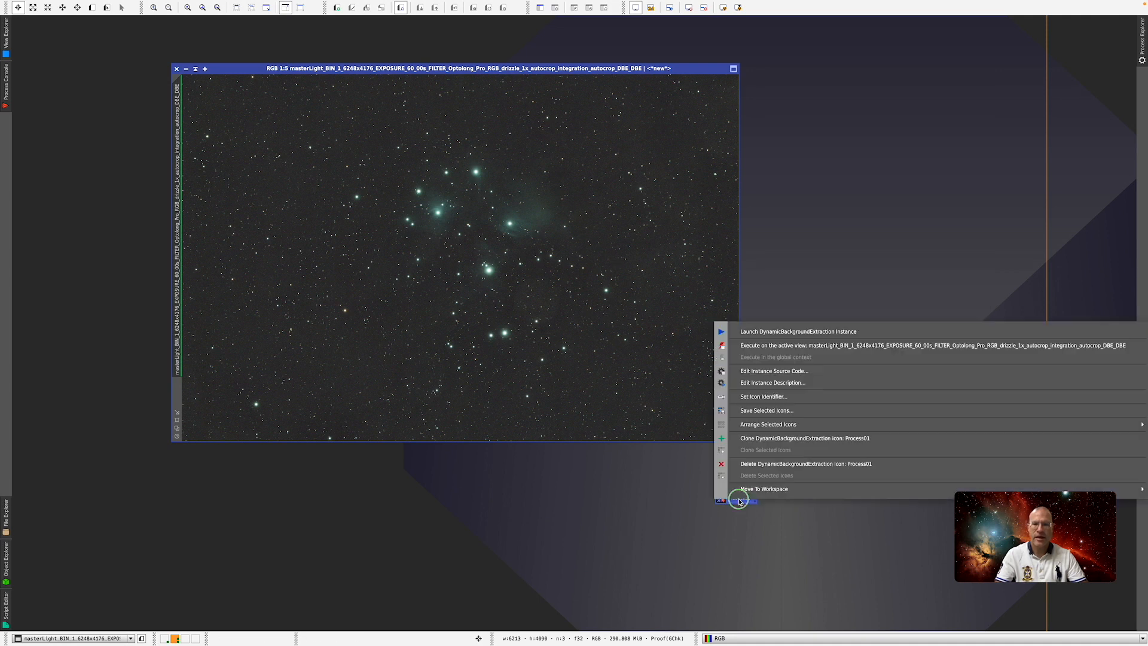
pyautogui.click(737, 513)
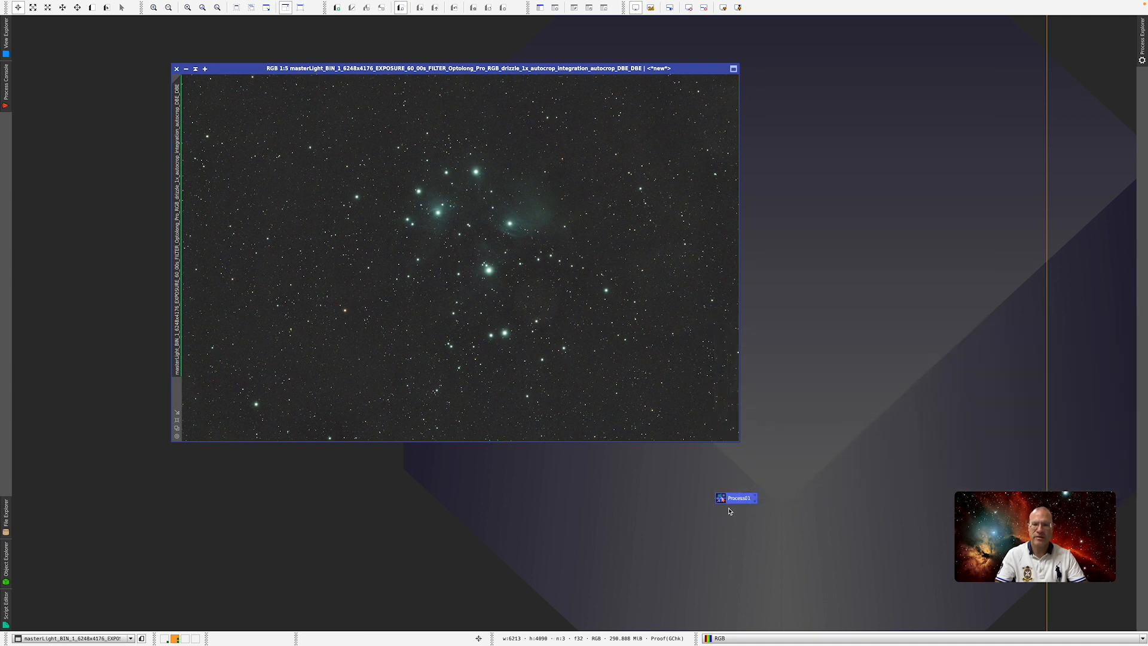
pyautogui.rightClick(734, 502)
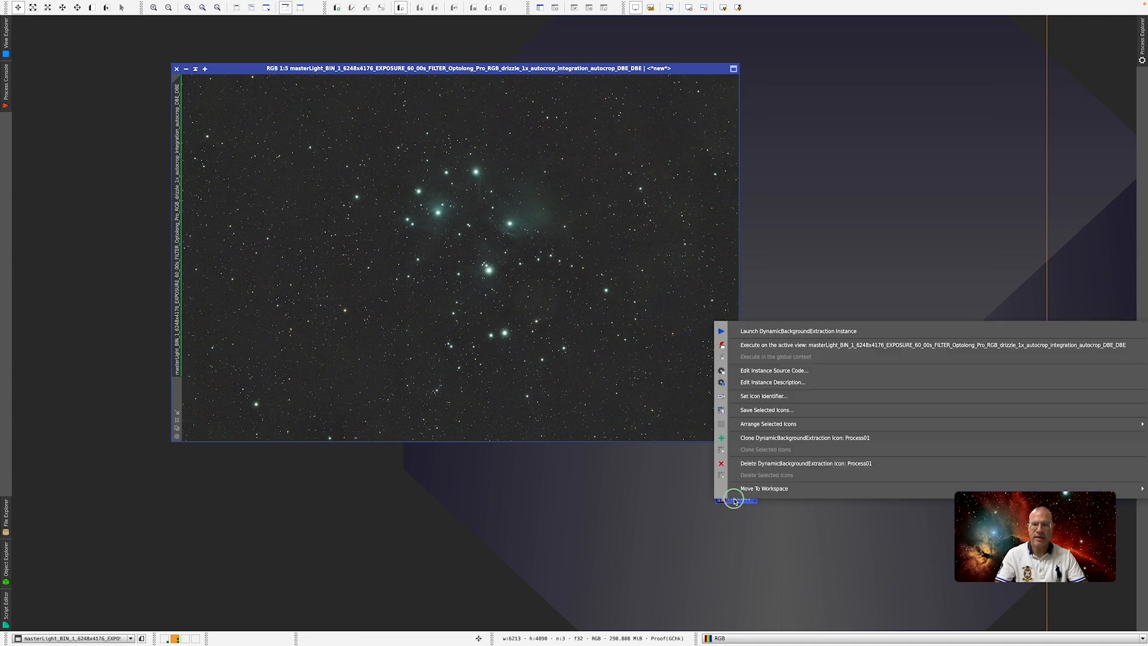
pyautogui.click(743, 464)
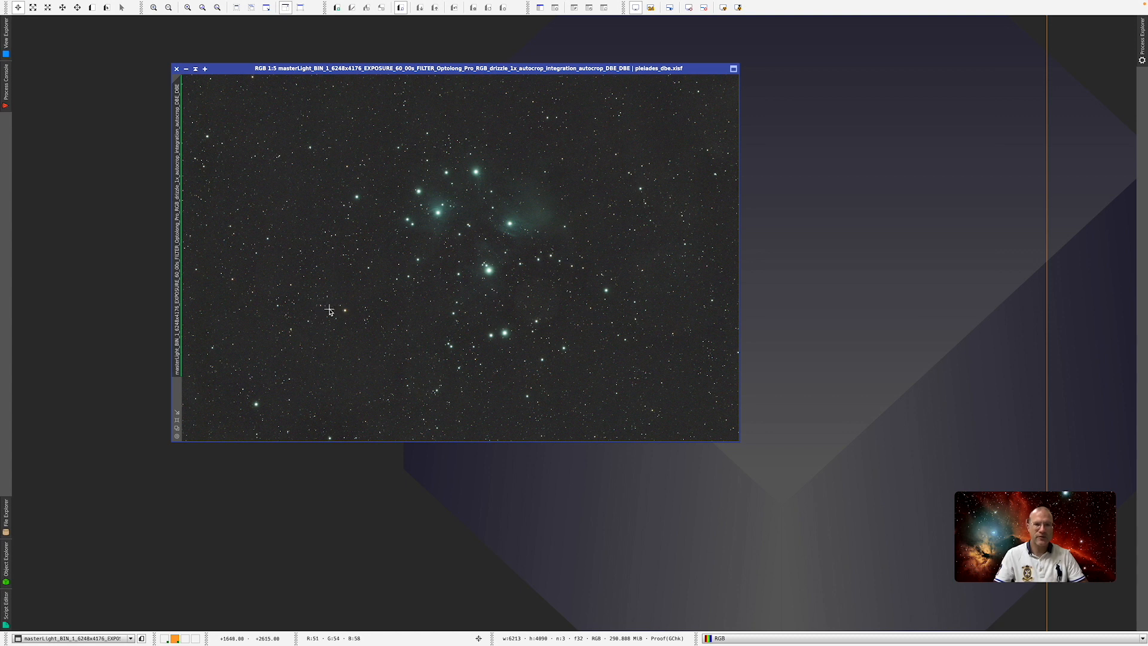
# - Open the ImageSolver script with the background-corrected image as the active window
pyautogui.moveTo(288, 3)
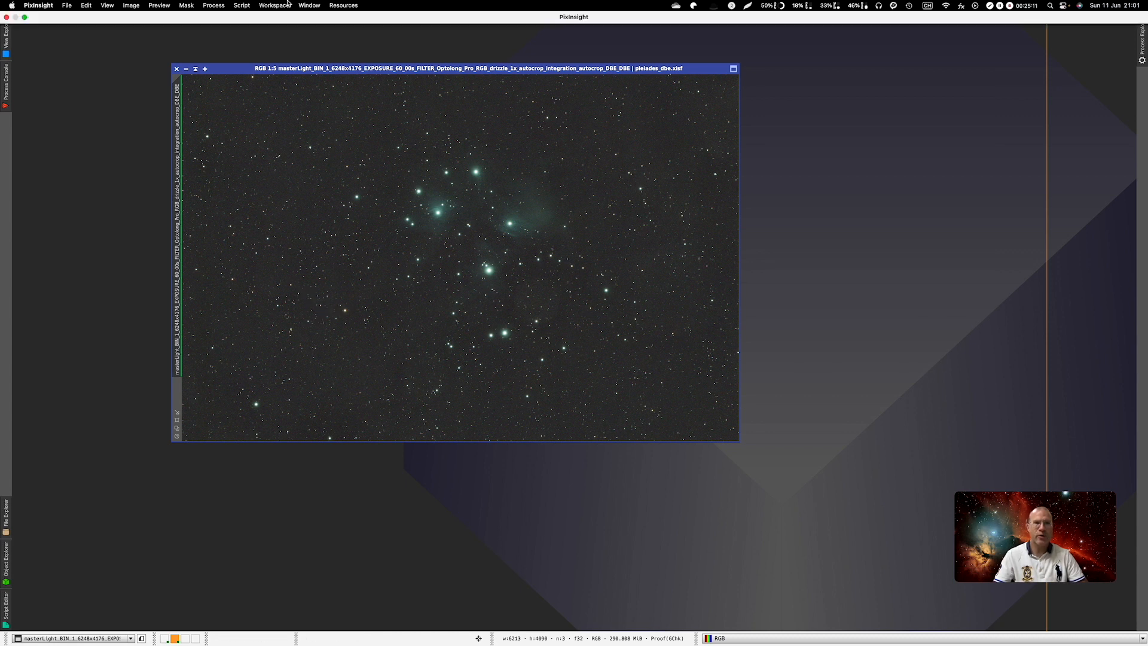
pyautogui.click(243, 6)
pyautogui.moveTo(272, 90)
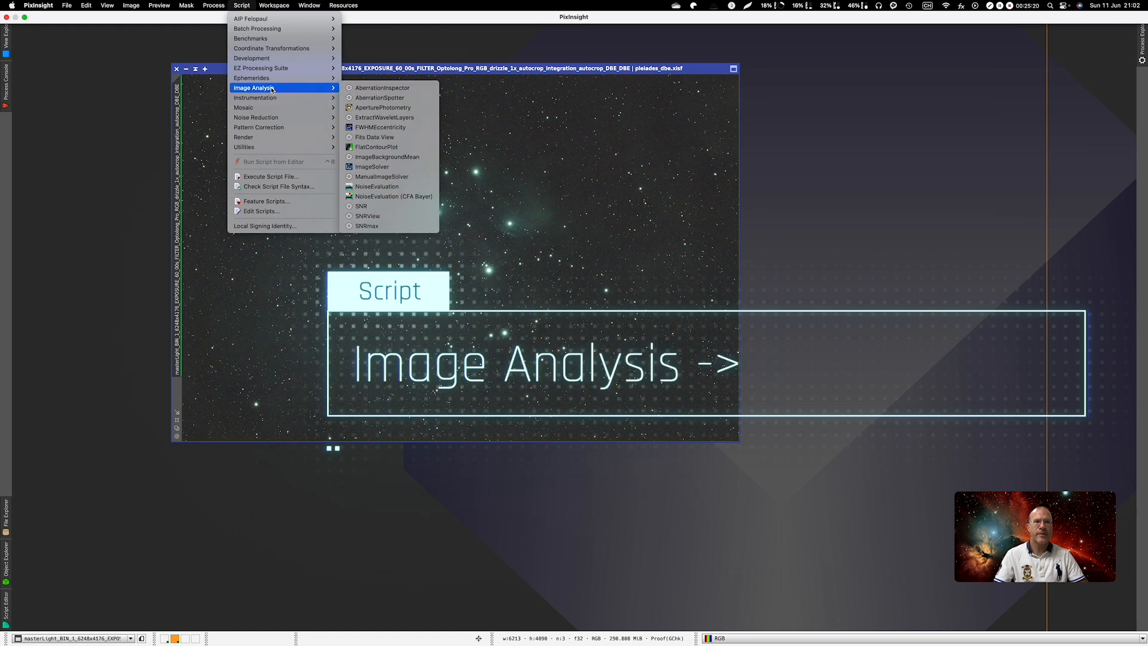
pyautogui.click(386, 168)
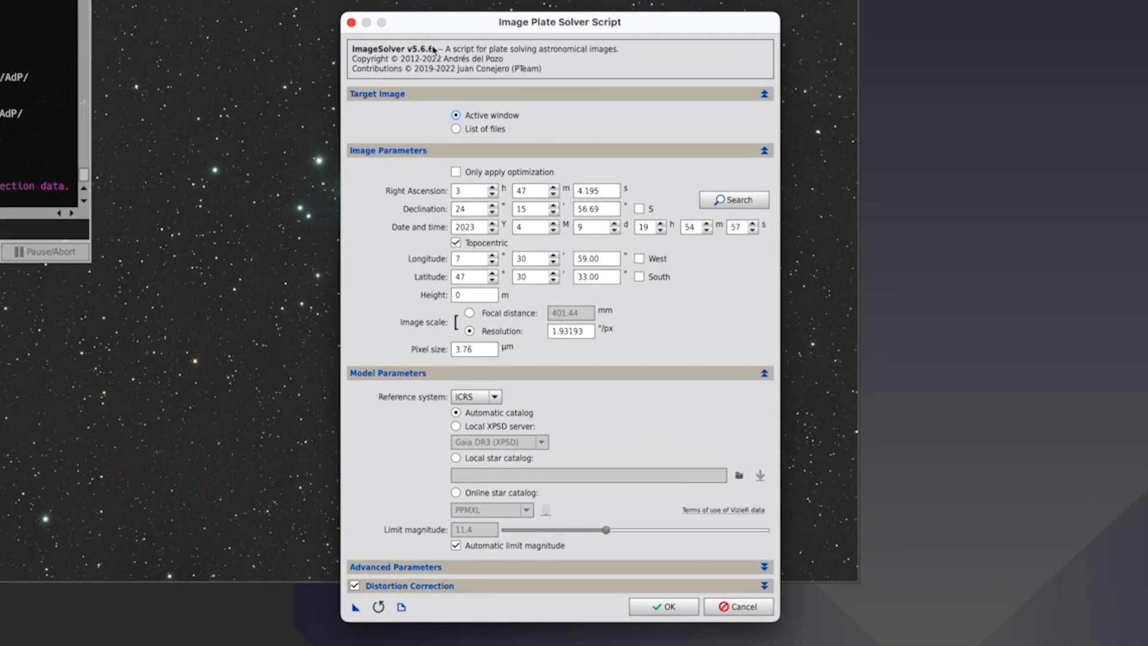
# - Look up the object pleiades in the online coordinate search and use its coordinates for the plate solve
pyautogui.click(740, 201)
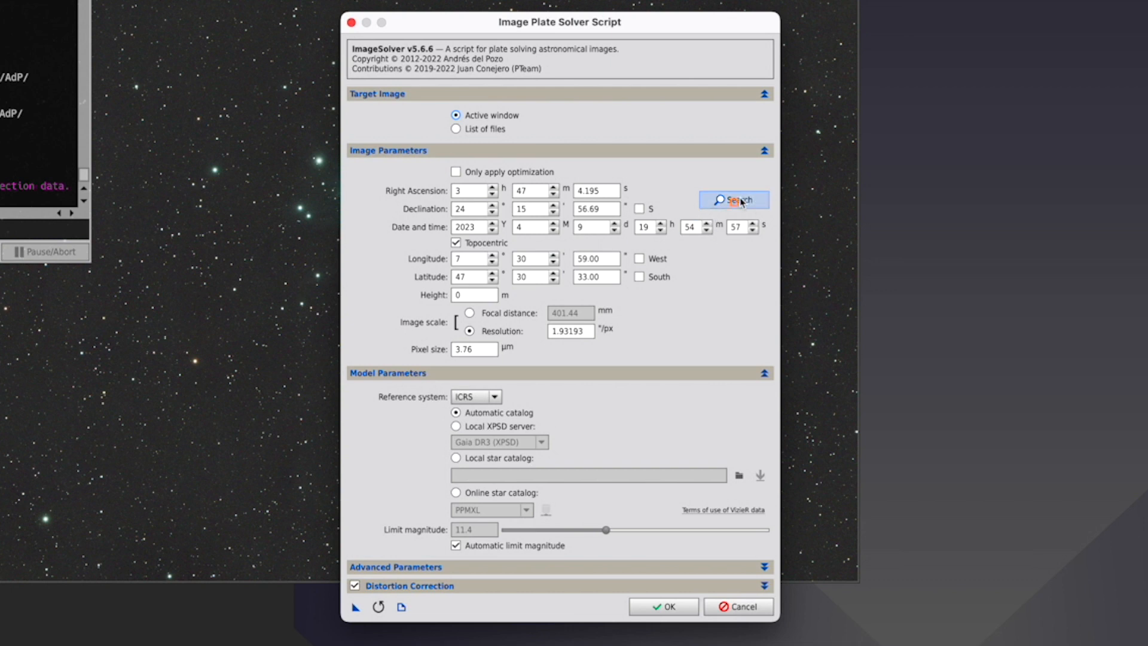
pyautogui.write('pleiades')
pyautogui.click(741, 271)
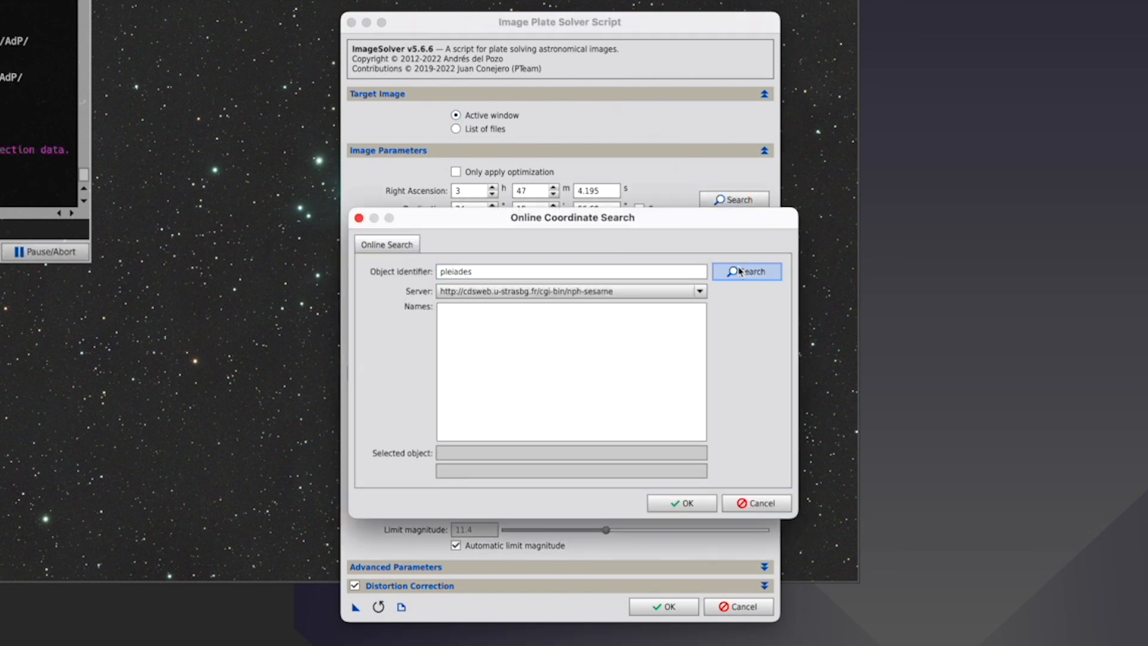
pyautogui.click(685, 505)
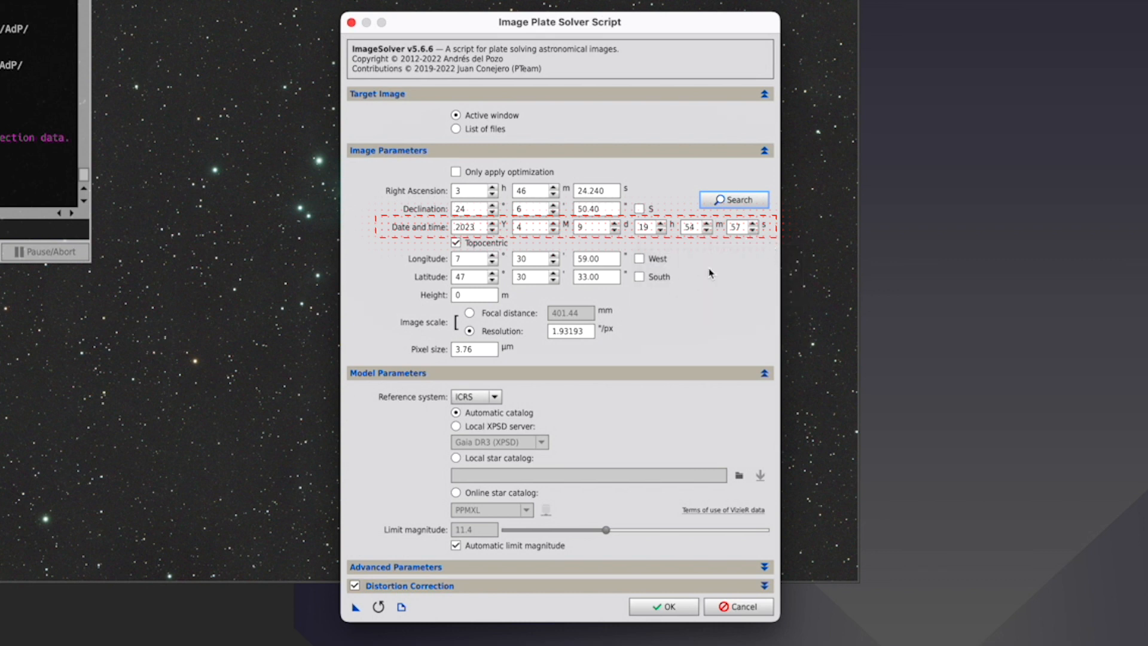
# - Define the image scale by the focal distance of 401.44 mm instead of by resolution
pyautogui.click(470, 314)
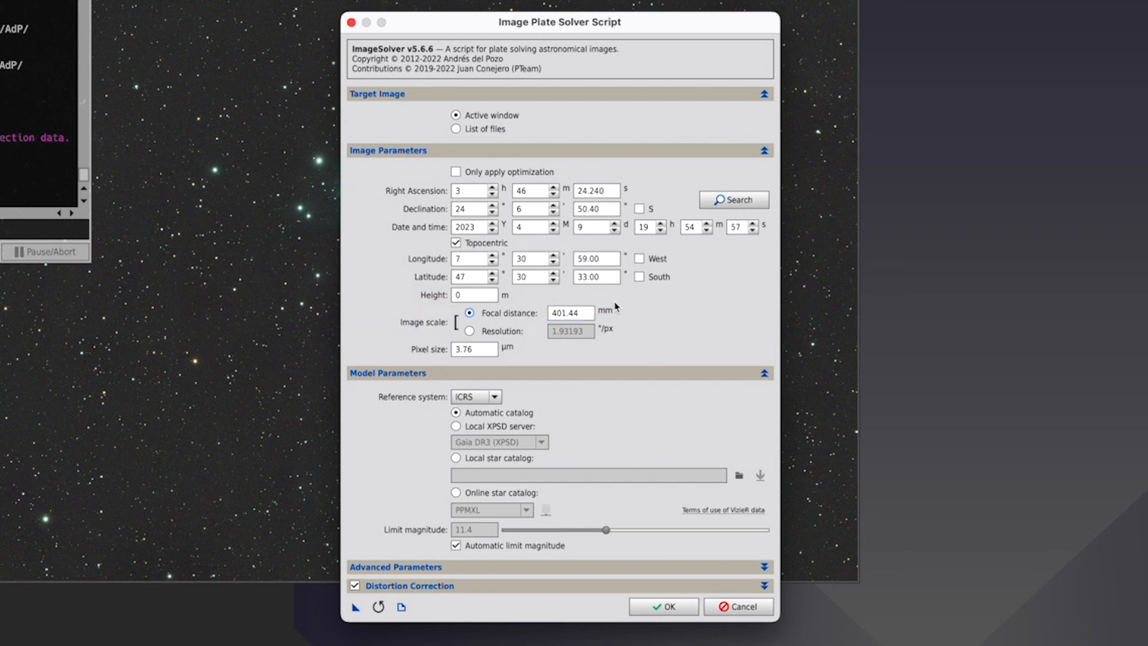
pyautogui.moveTo(586, 313)
pyautogui.click(664, 611)
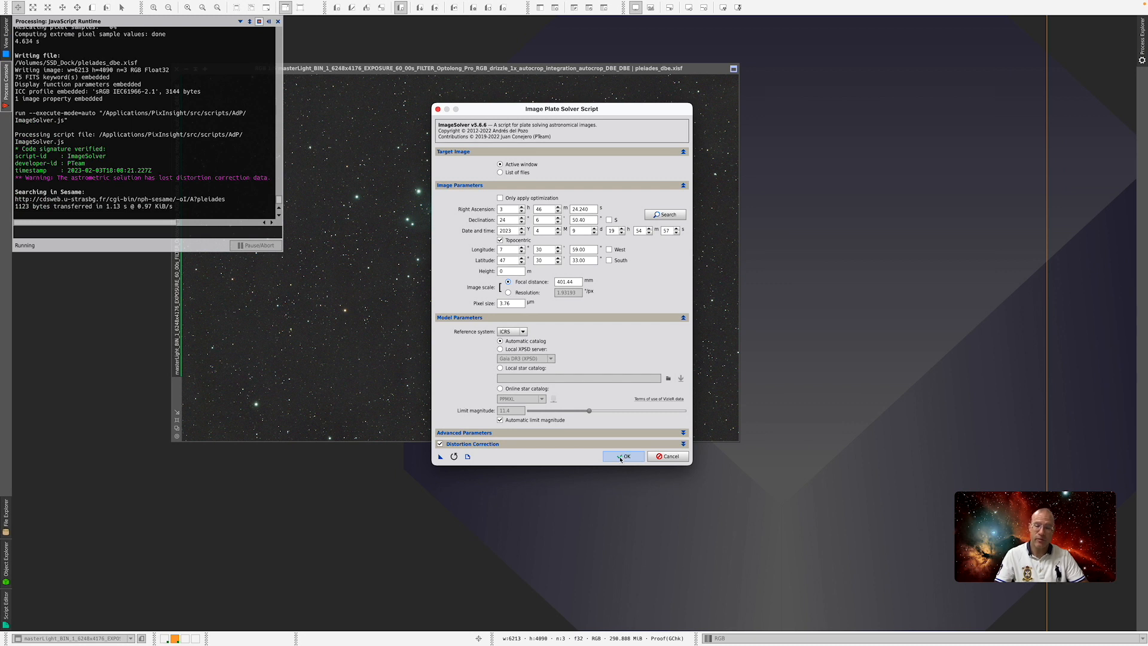
# - Review the solver's advanced parameters and run the plate solve on the active image with distortion correction
pyautogui.click(683, 433)
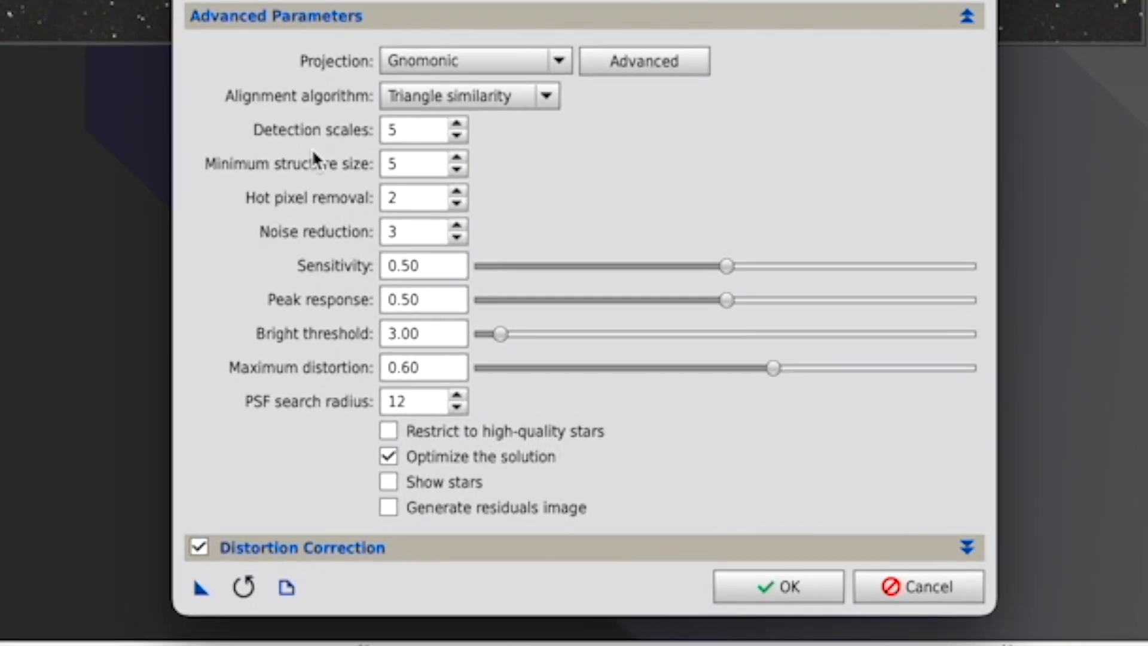
pyautogui.click(386, 163)
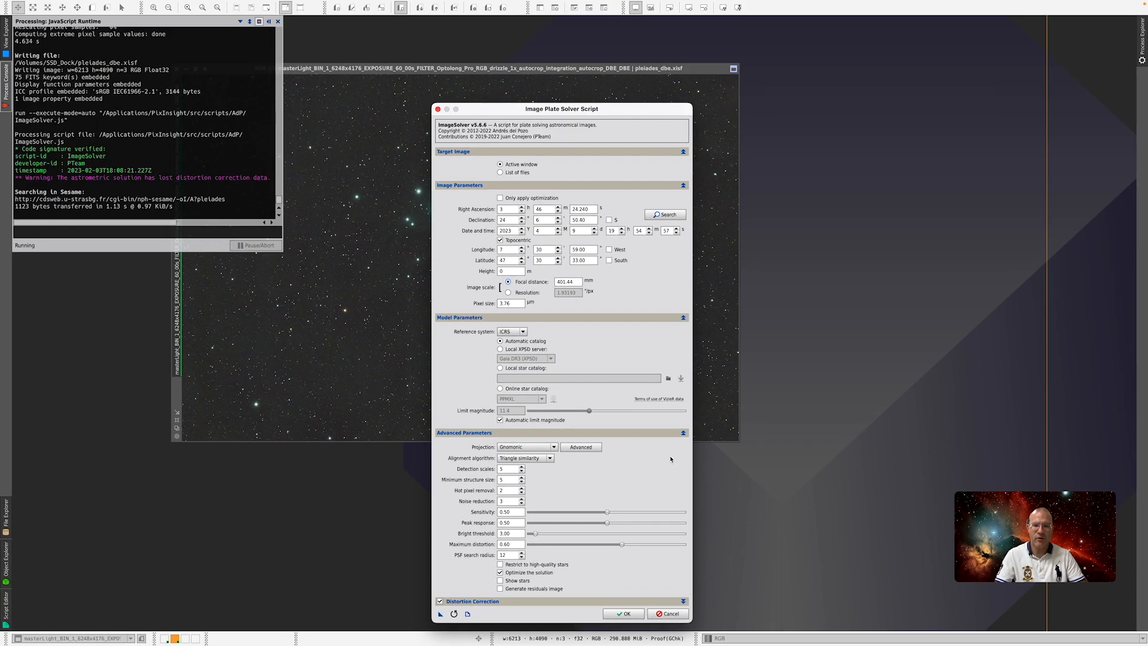
pyautogui.click(682, 434)
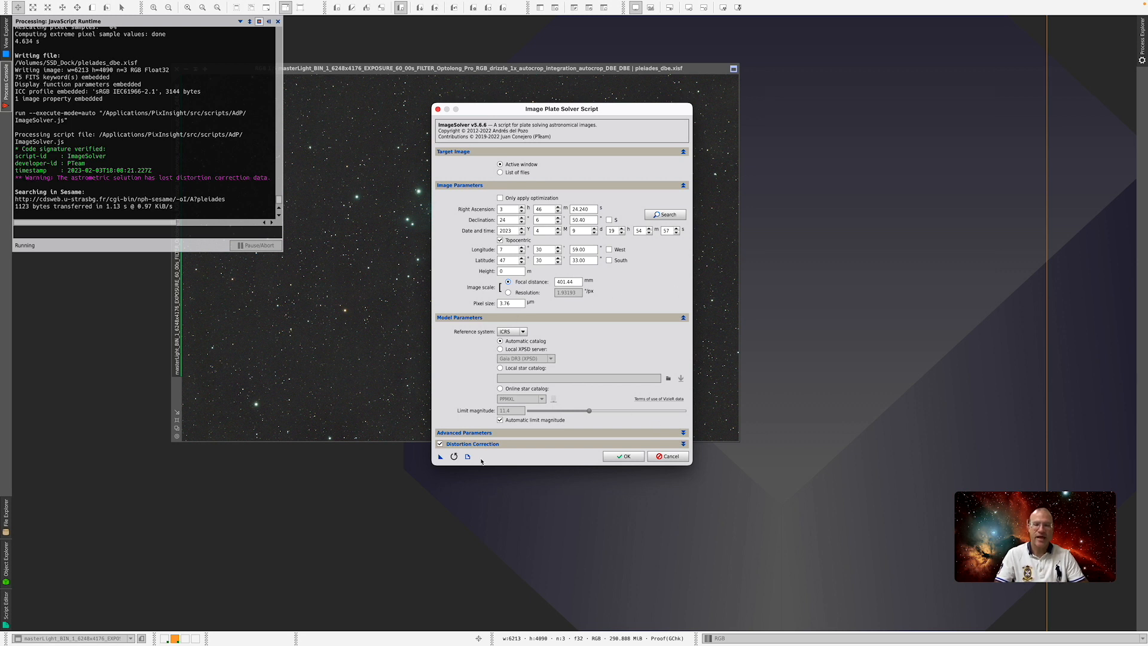
pyautogui.click(634, 460)
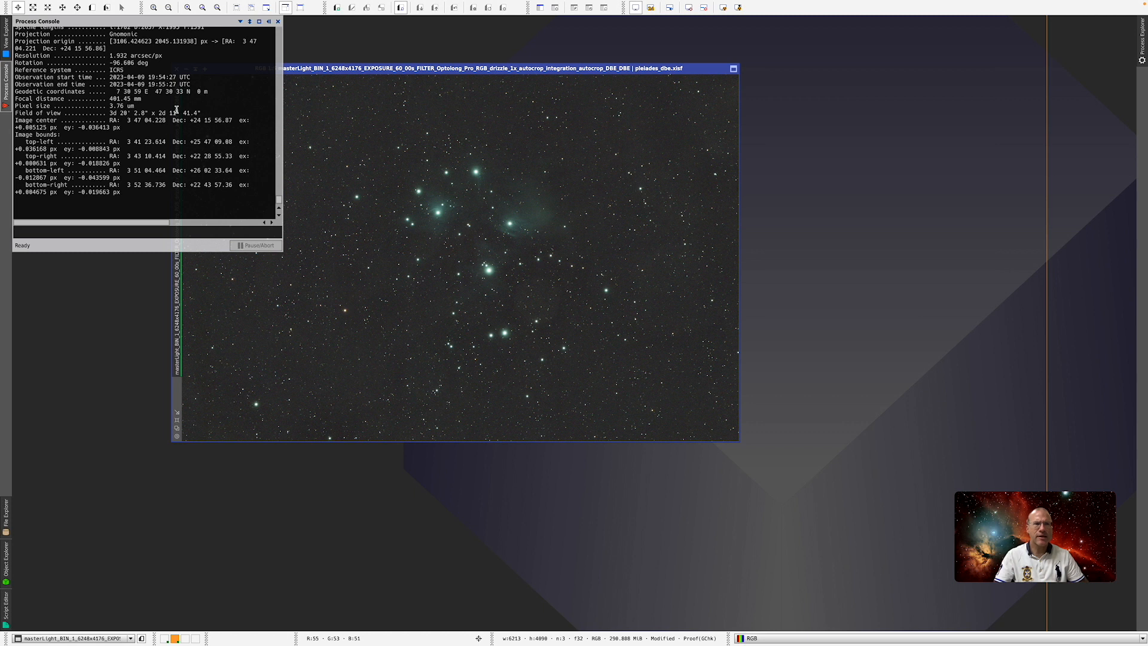
# - Color-calibrate the image with SpectrophotometricColorCalibration using the Average Spiral Galaxy white reference, and close the resulting graphs and the tool
pyautogui.click(277, 22)
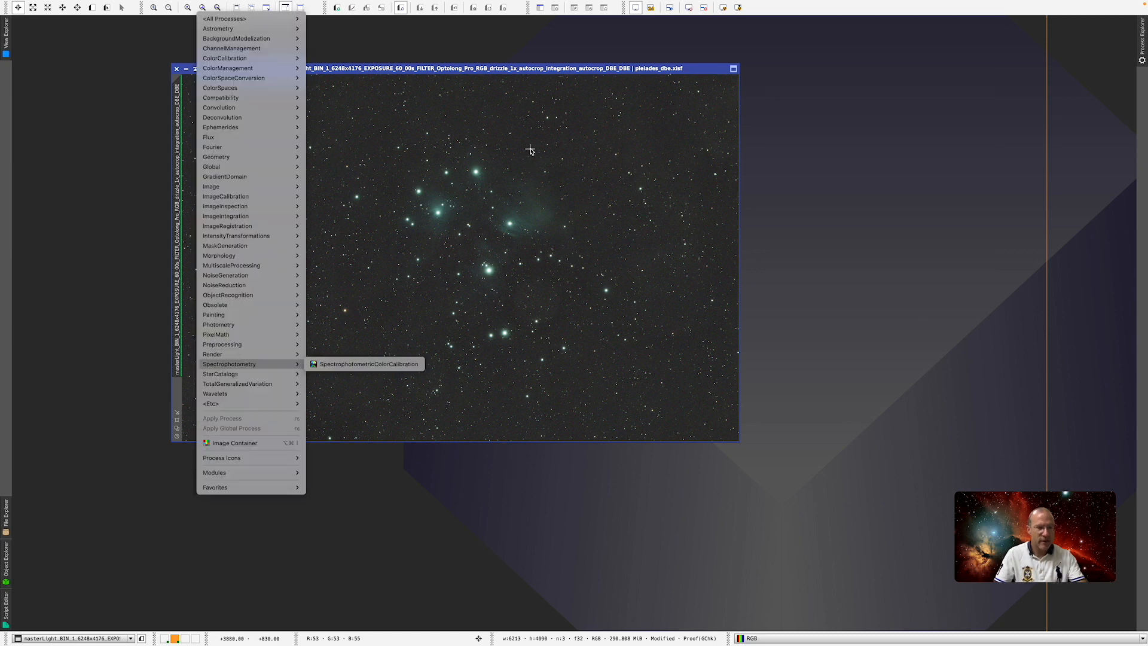
pyautogui.click(366, 364)
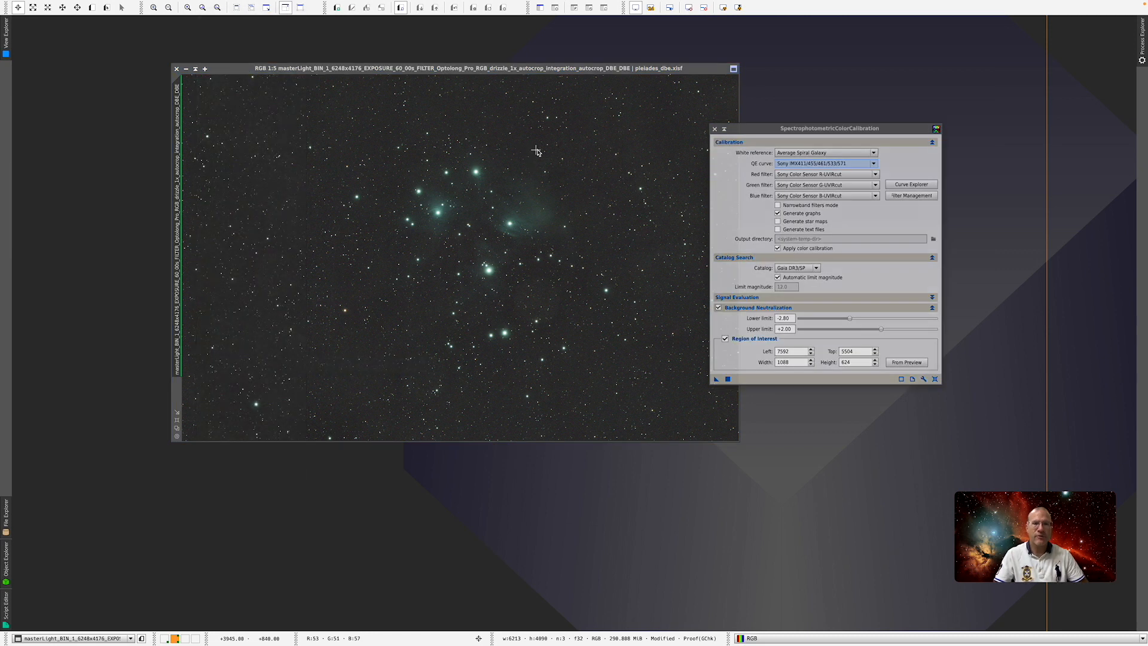
pyautogui.click(851, 162)
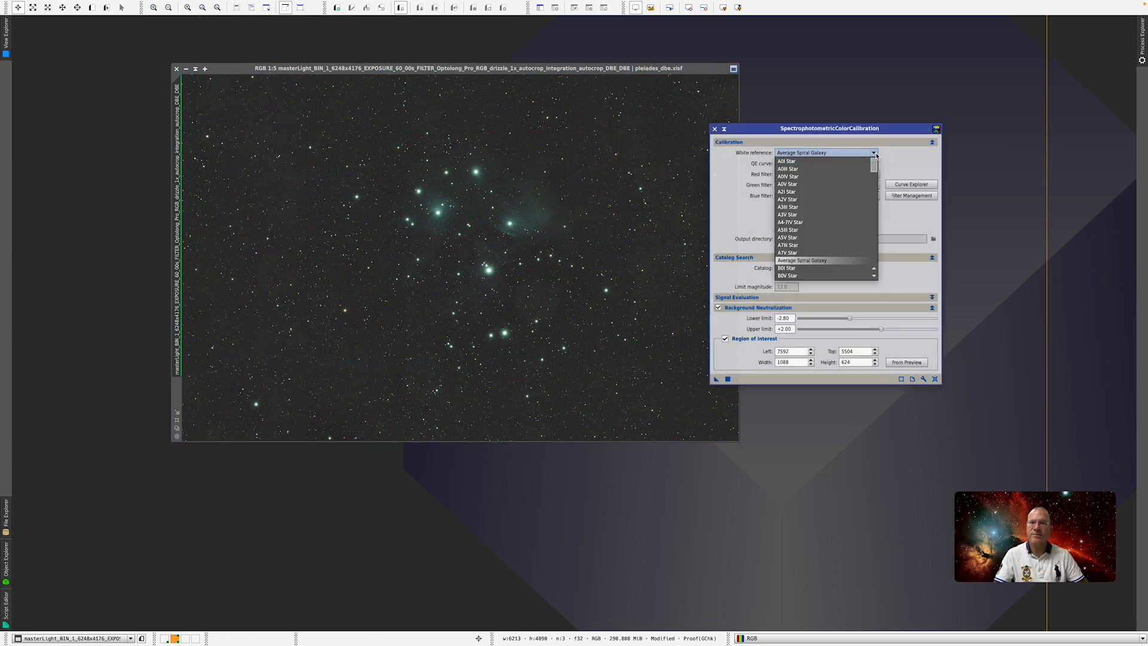
pyautogui.click(909, 164)
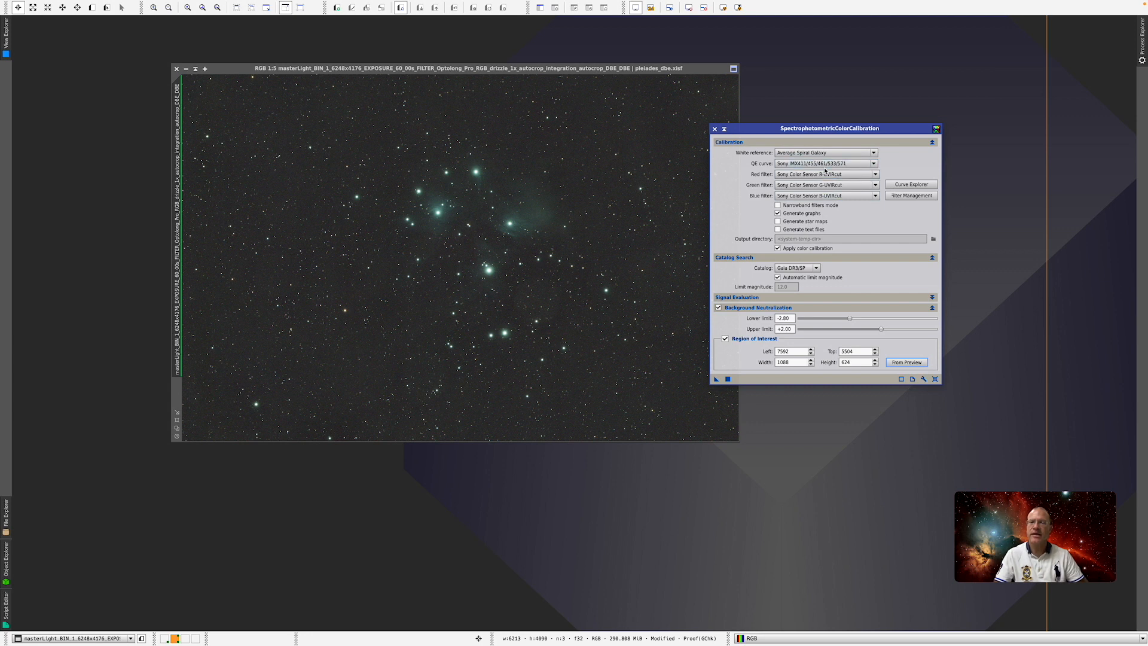
pyautogui.click(717, 379)
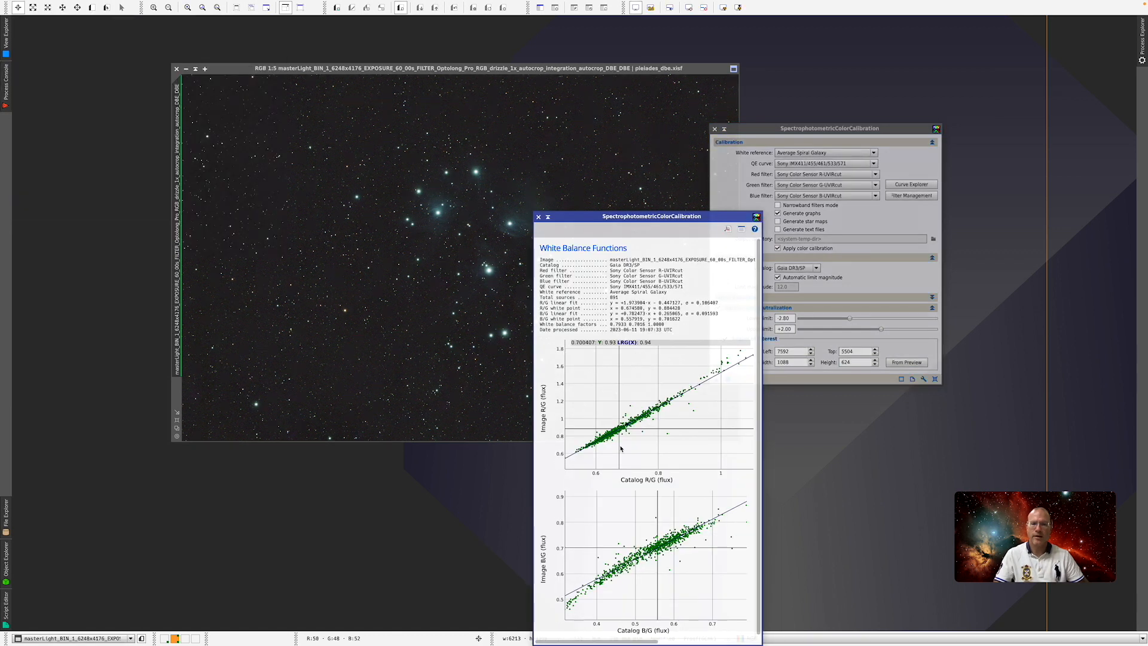
pyautogui.click(539, 216)
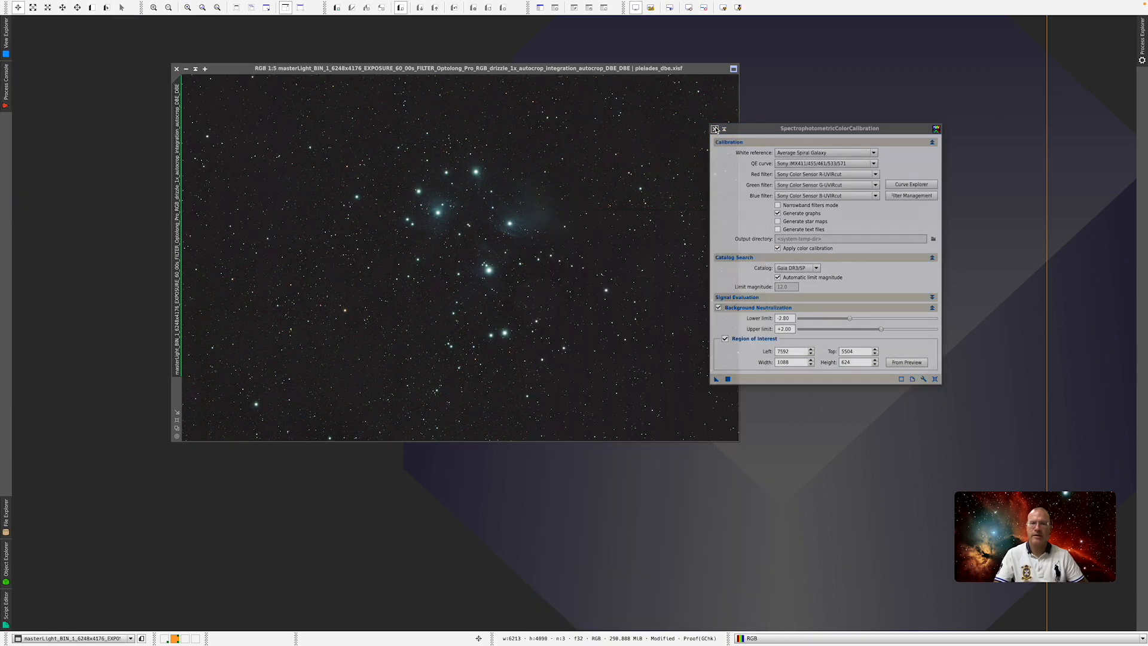
pyautogui.click(715, 129)
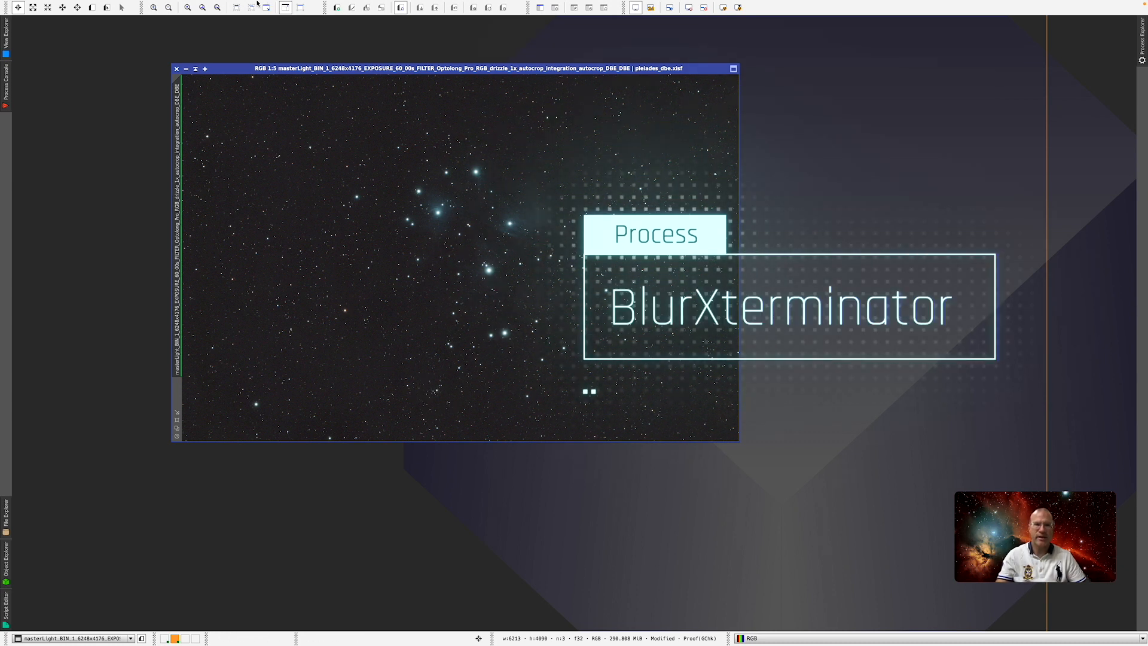
# - Open the RC-Astro BlurXTerminator process
pyautogui.click(215, 5)
pyautogui.moveTo(251, 18)
pyautogui.click(341, 167)
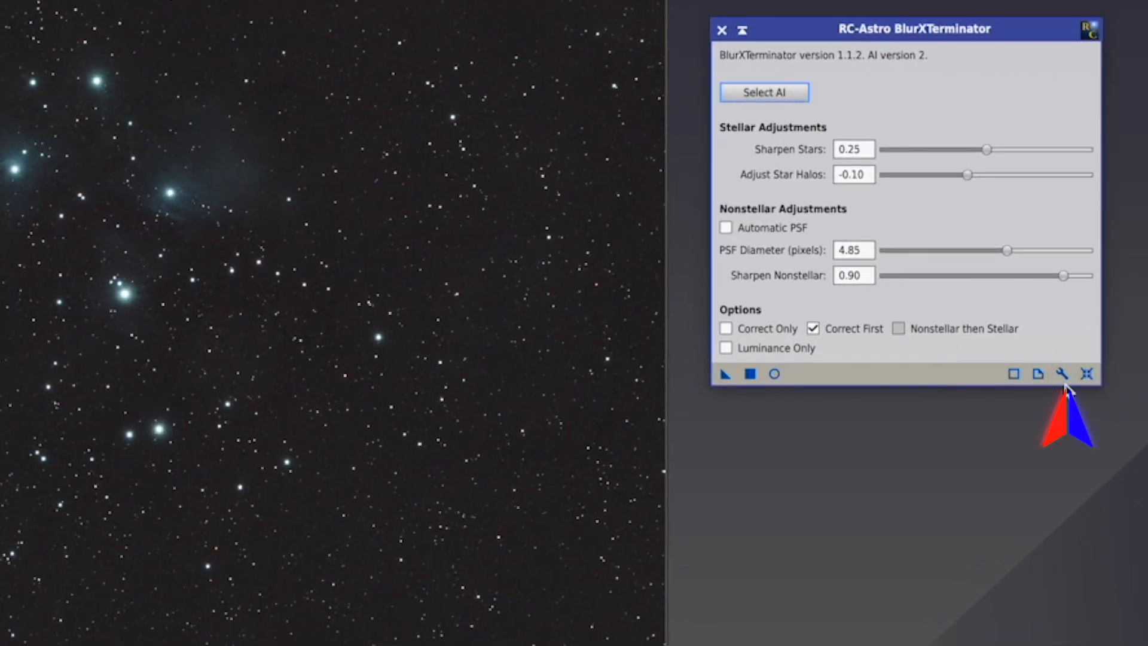
# - Check BlurXTerminator's license status and the available AI model files
pyautogui.click(1063, 374)
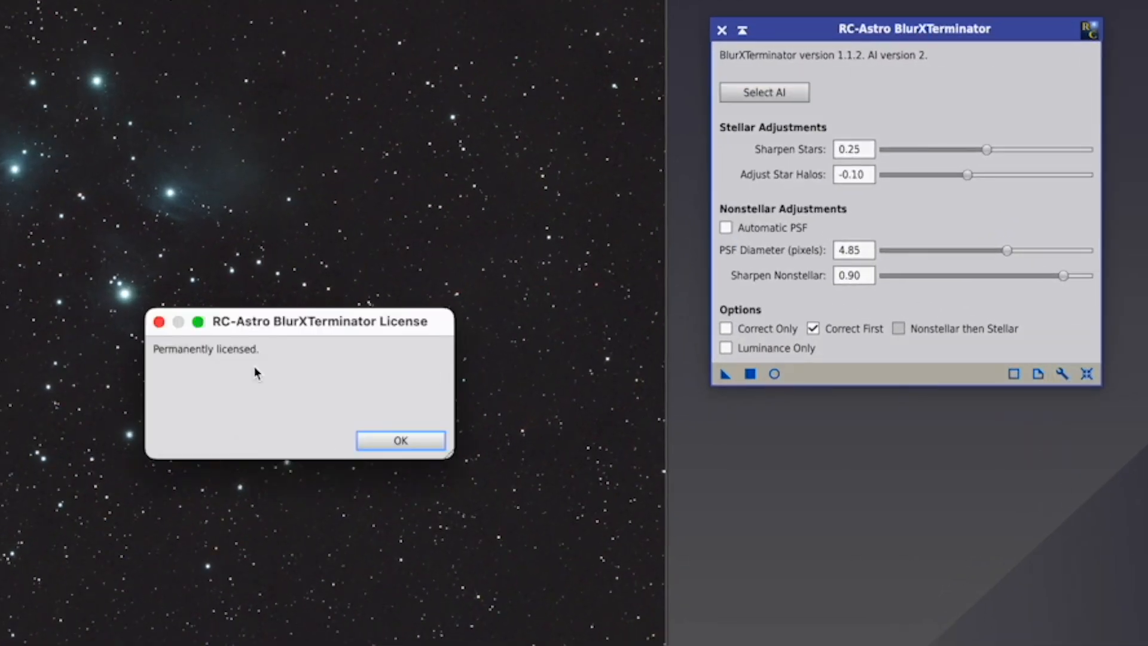
pyautogui.click(392, 442)
pyautogui.click(765, 94)
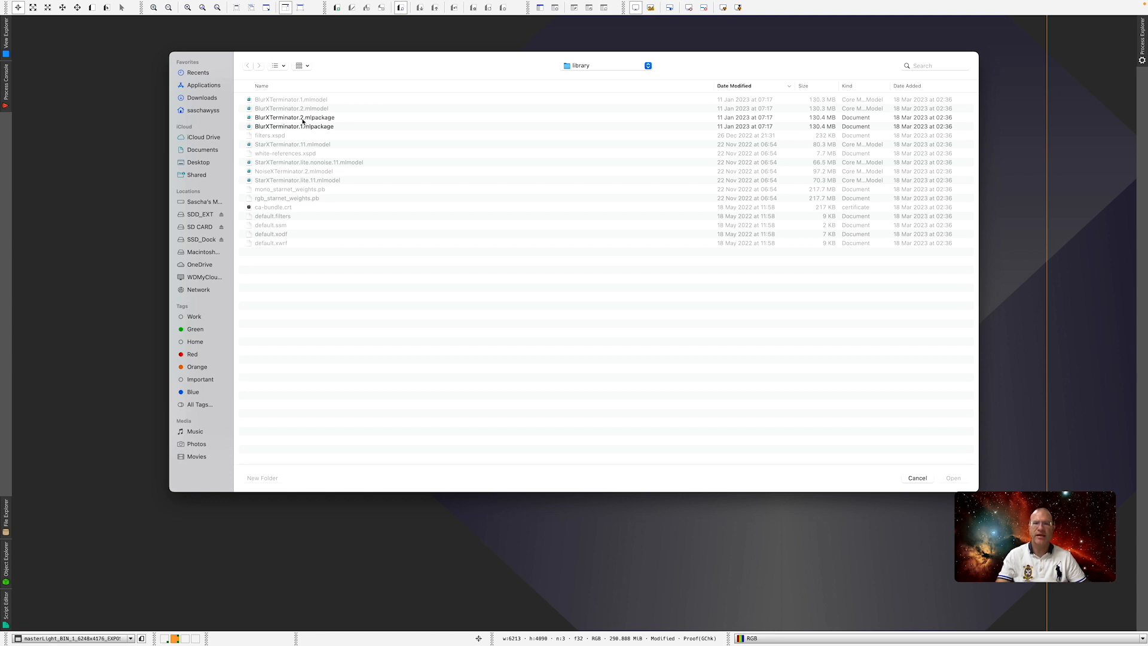
pyautogui.click(917, 478)
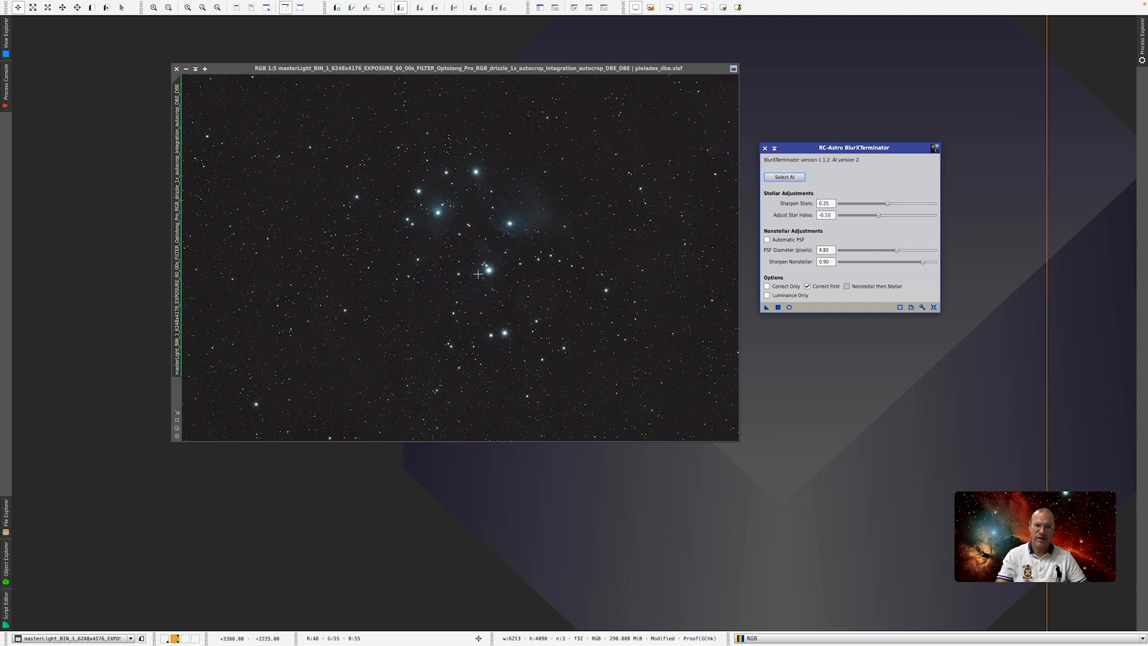
# - Enable Automatic PSF for BlurXTerminator's nonstellar adjustments
pyautogui.scroll(-1, 477, 274)
pyautogui.scroll(6, 477, 275)
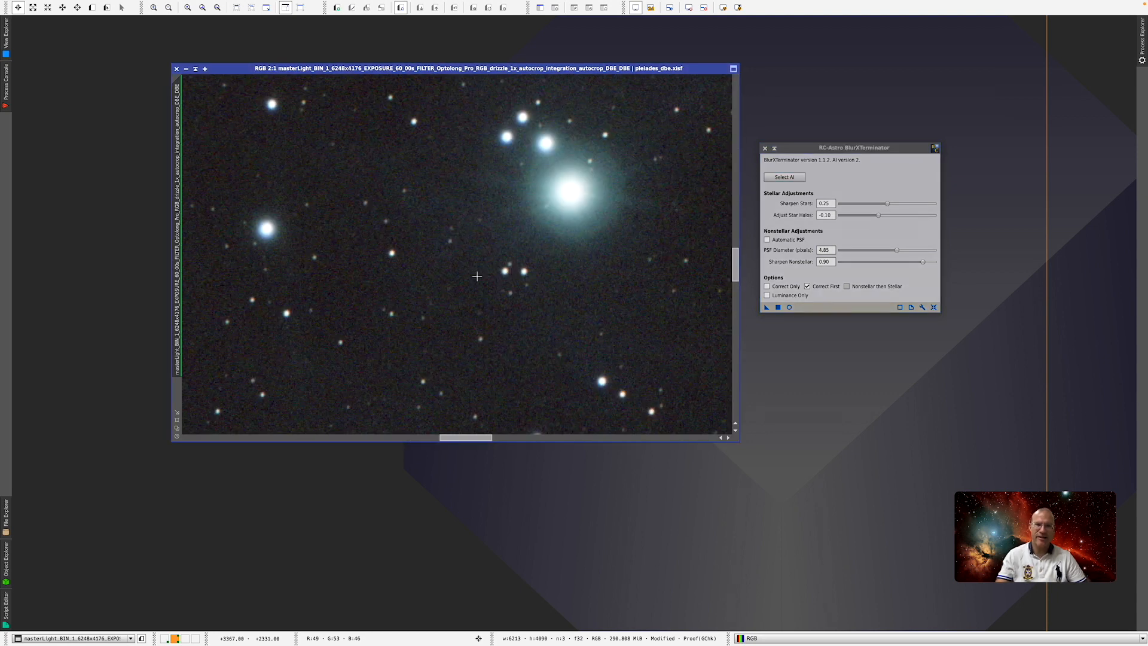
pyautogui.scroll(1, 424, 254)
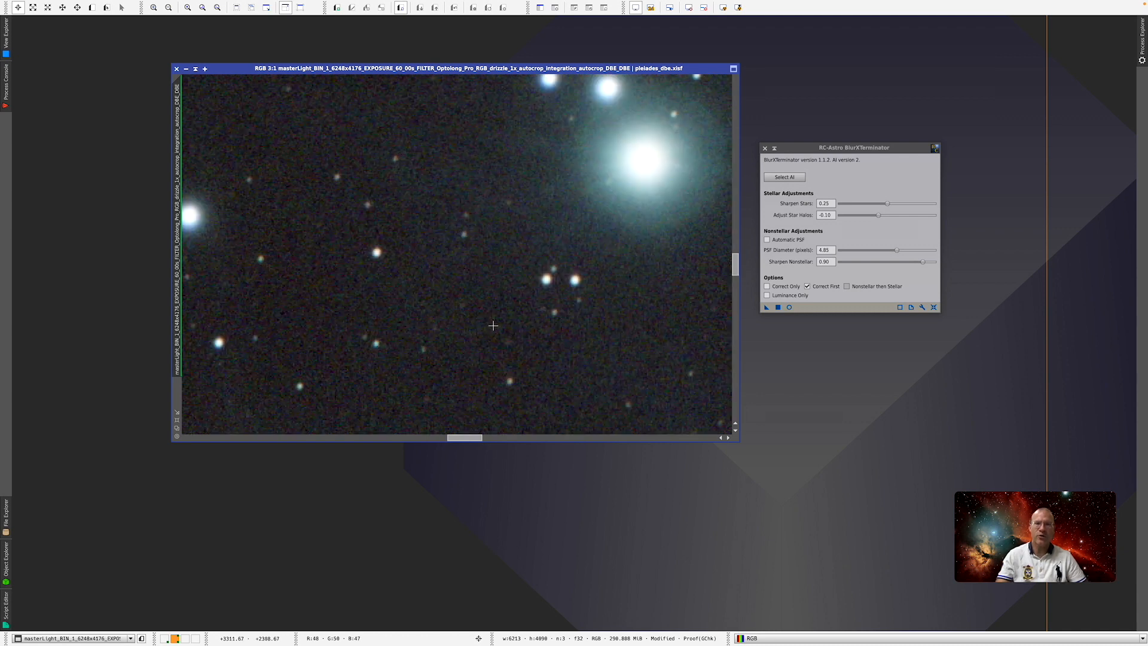
pyautogui.scroll(-2, 491, 320)
pyautogui.scroll(-5, 489, 309)
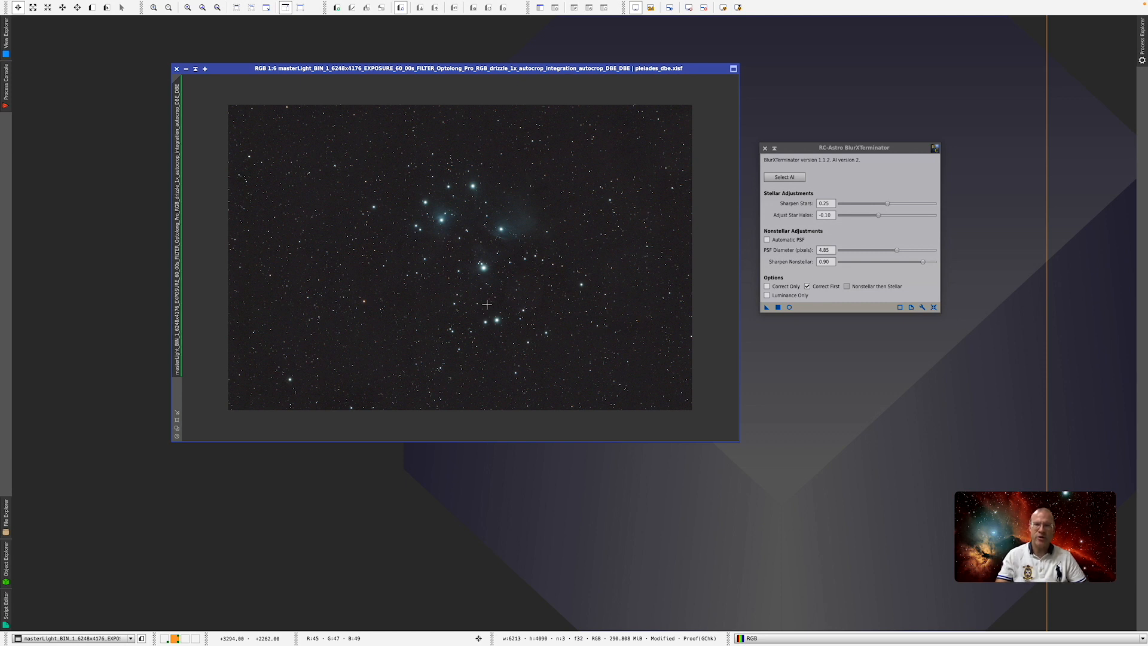
pyautogui.scroll(1, 486, 305)
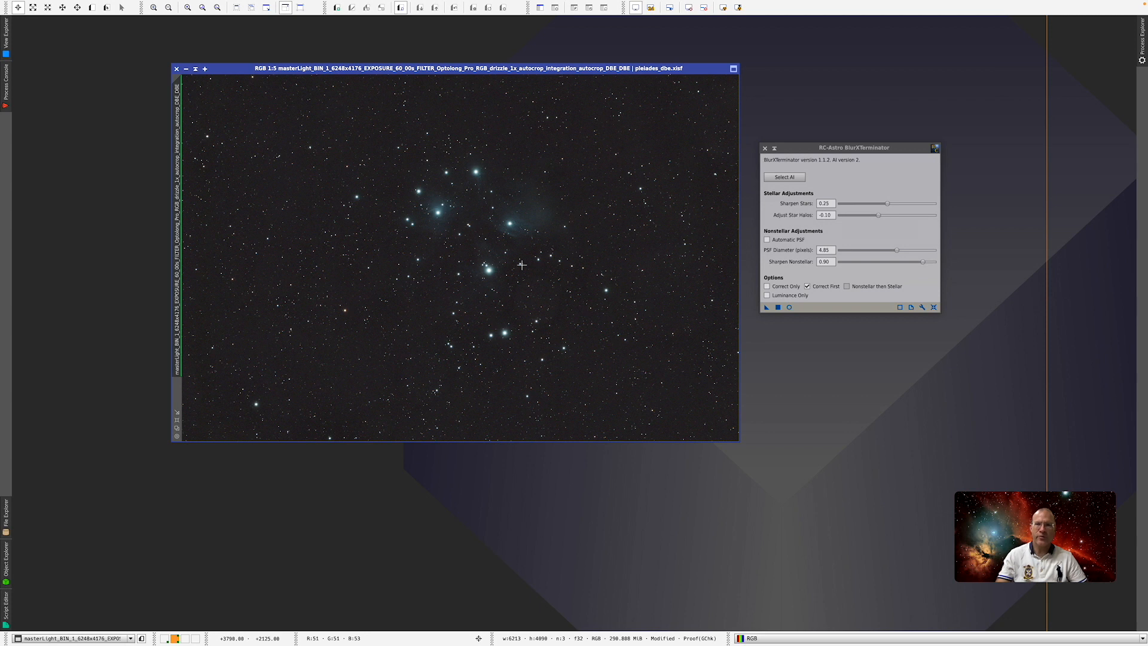
pyautogui.click(767, 239)
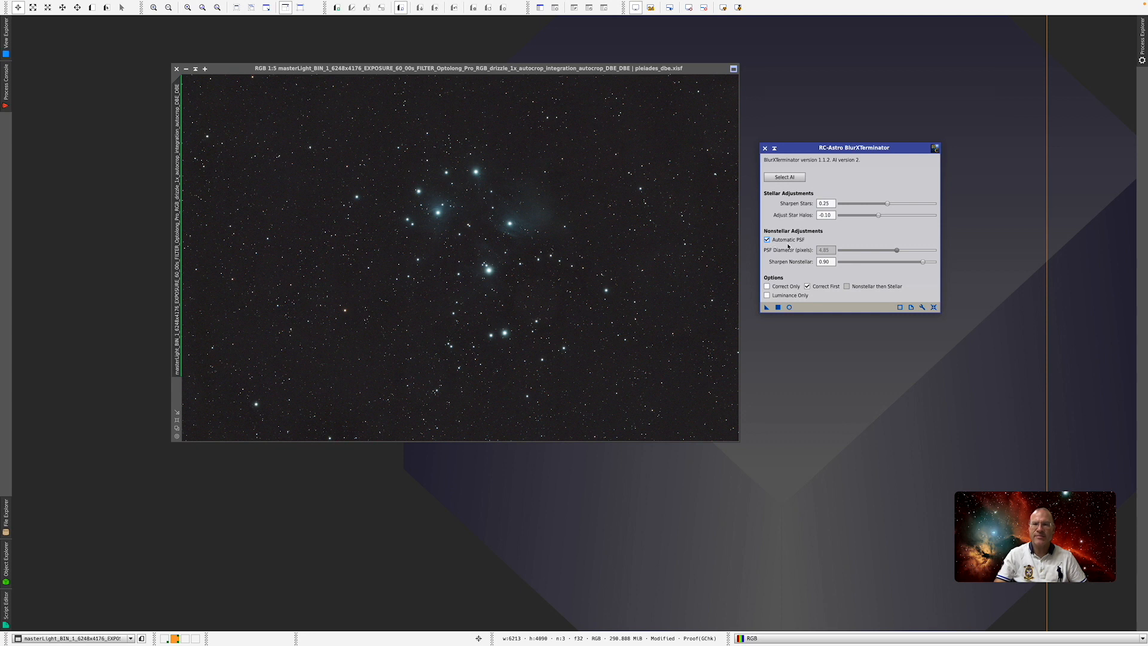
pyautogui.moveTo(804, 244)
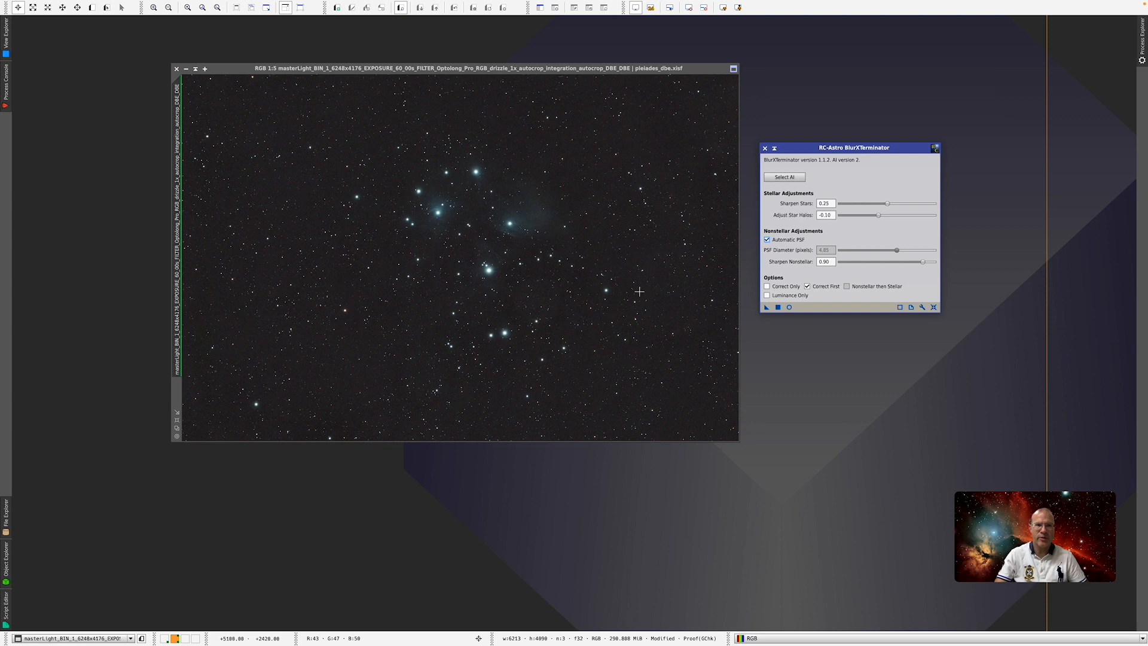
# - Measure the image's star PSF with the PSFImage script and close the script
pyautogui.moveTo(239, 3)
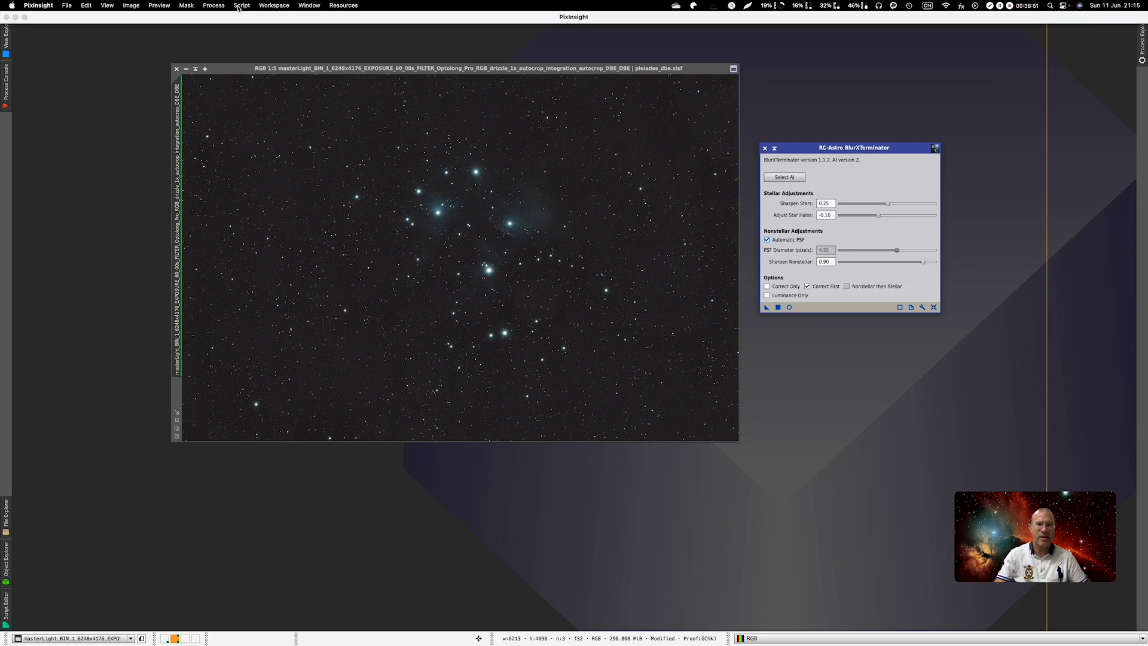
pyautogui.click(240, 5)
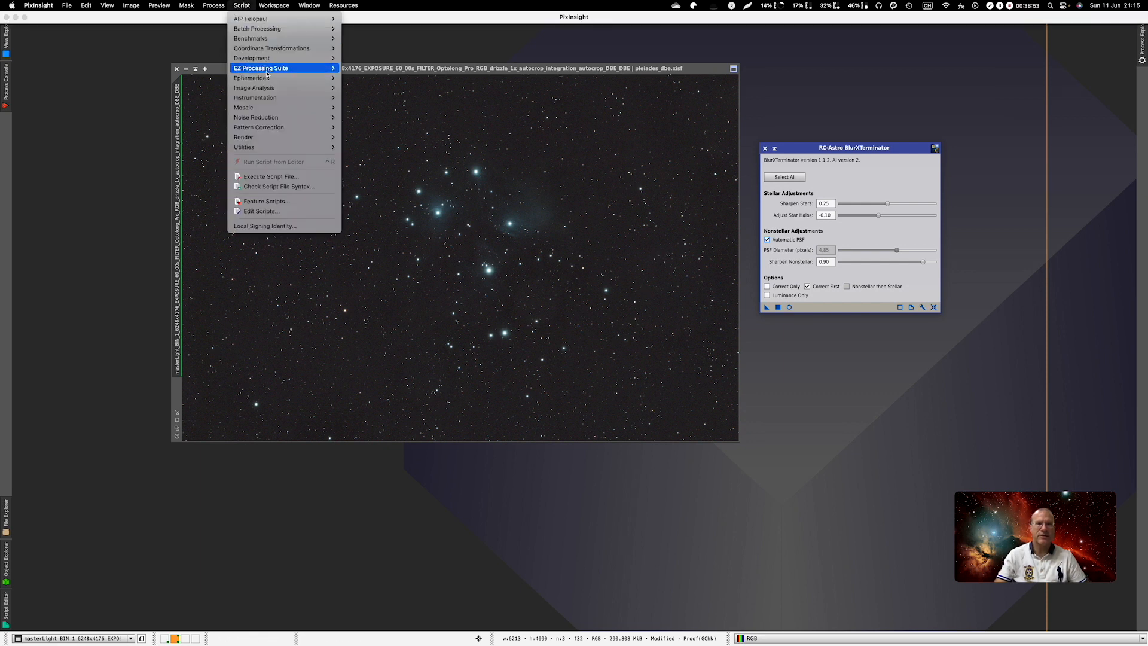
pyautogui.moveTo(269, 137)
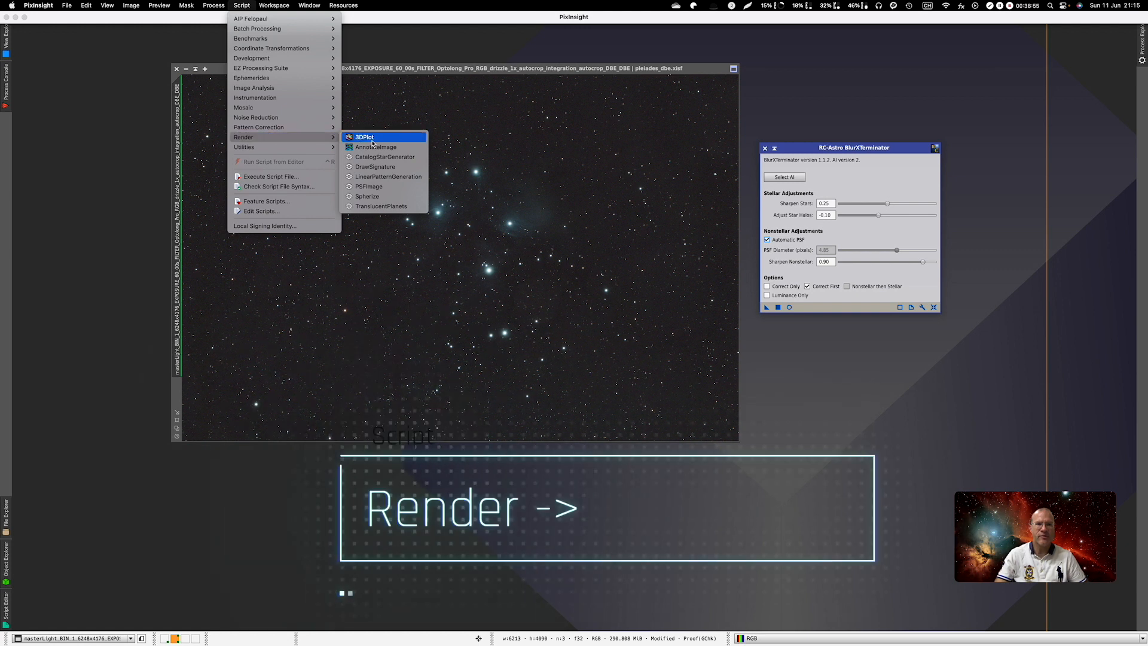
pyautogui.click(382, 187)
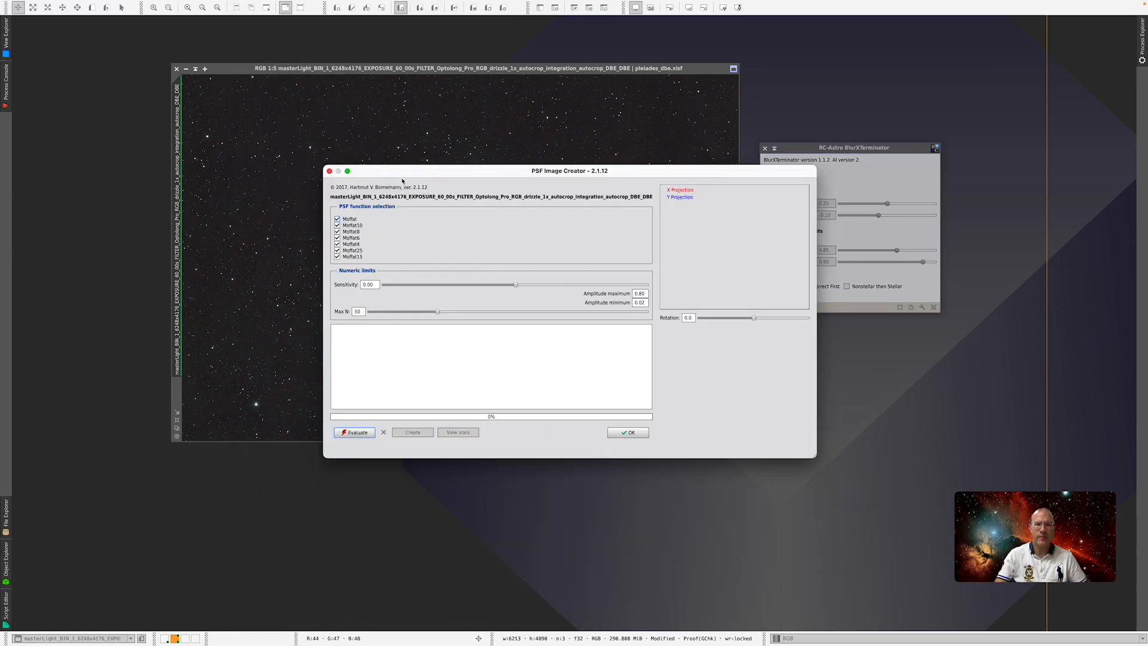
pyautogui.click(363, 436)
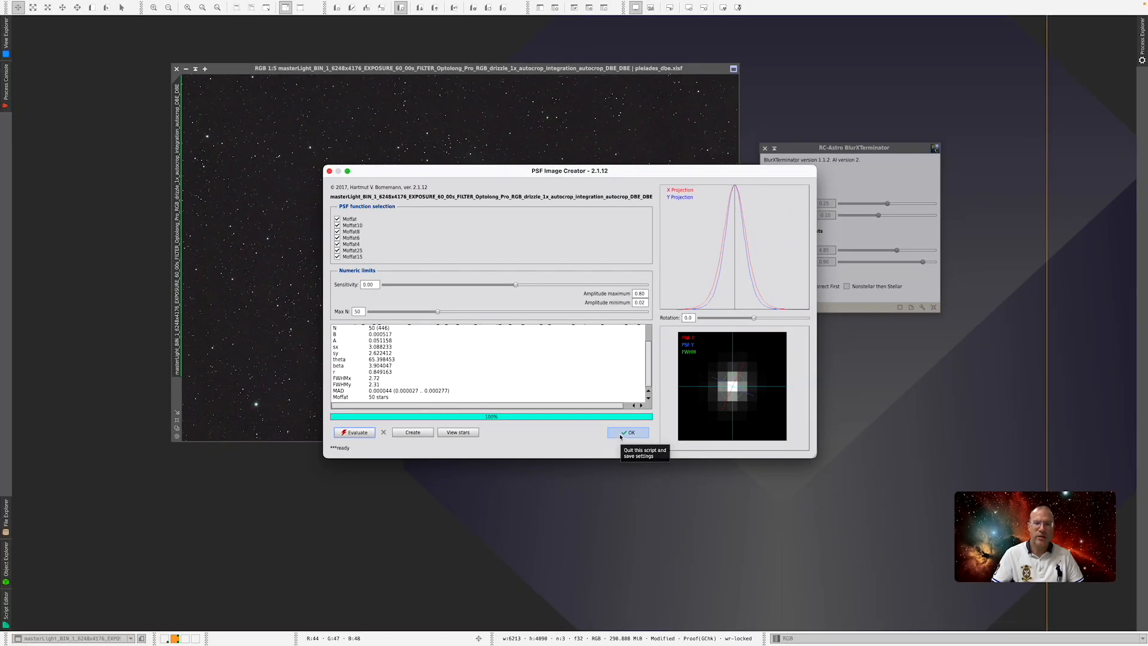
pyautogui.click(627, 432)
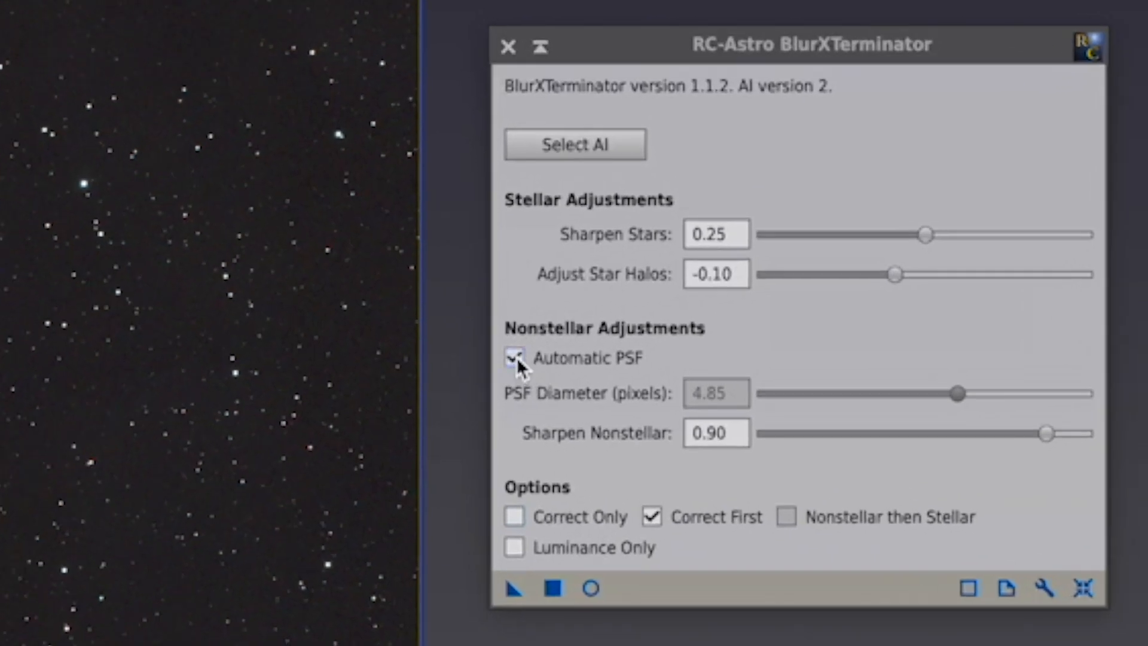
# - Turn off Automatic PSF and set the PSF diameter to 2.51 pixels, with Correct First enabled
pyautogui.click(514, 358)
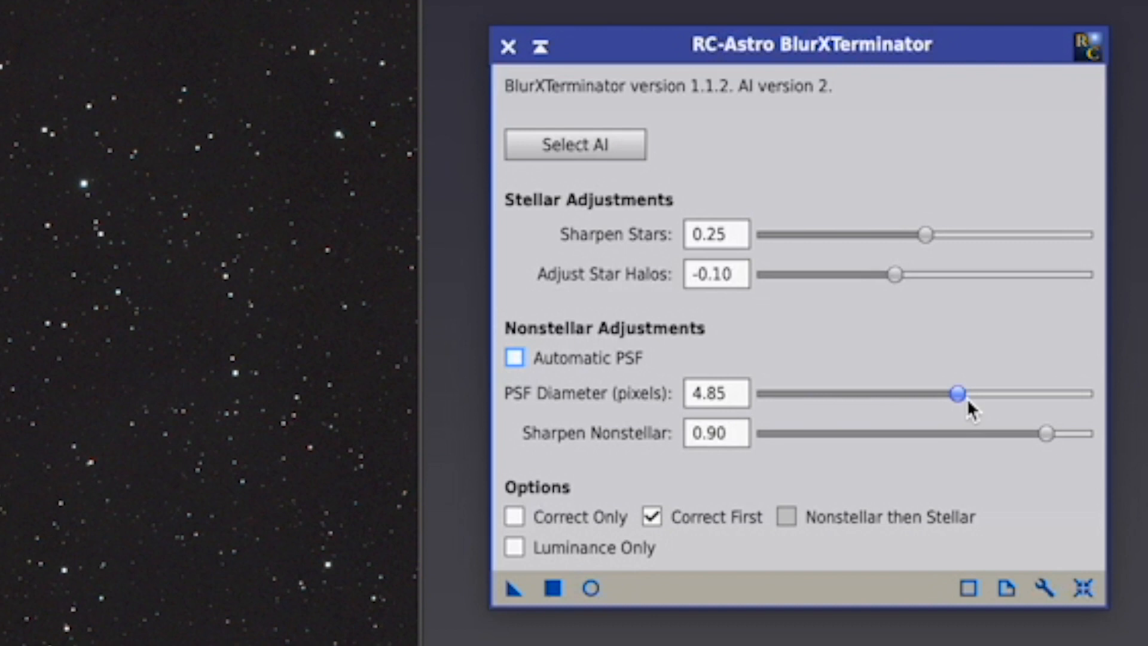
pyautogui.moveTo(958, 393); pyautogui.dragTo(869, 396)
pyautogui.press('Tab')
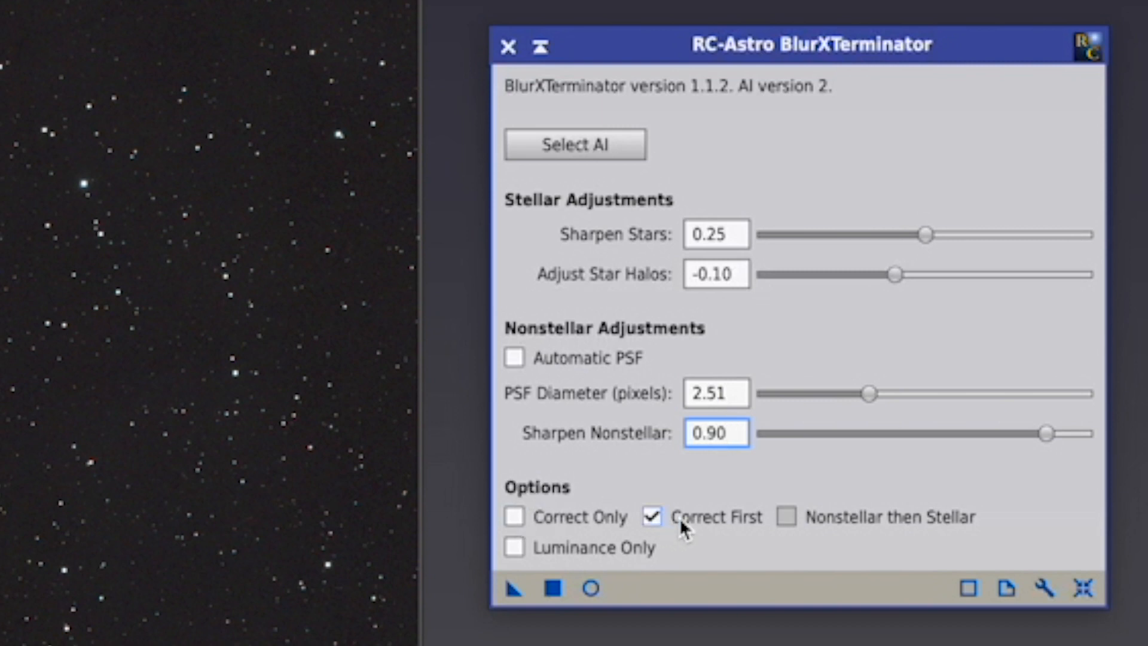
pyautogui.click(652, 516)
pyautogui.click(651, 516)
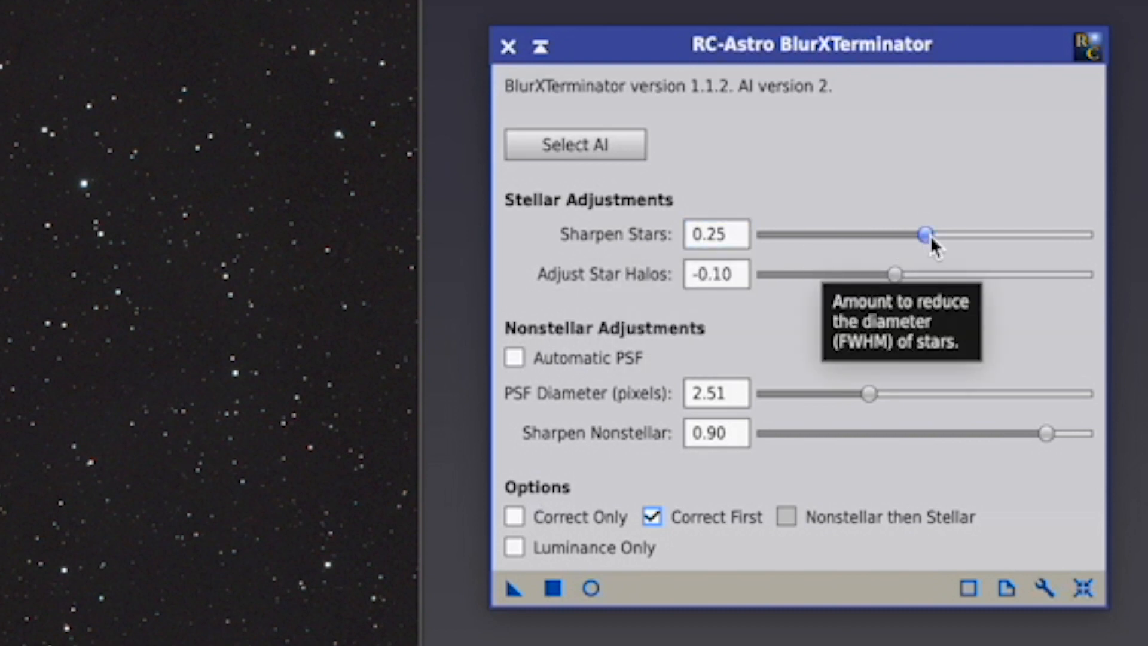
# - Set Sharpen Stars to 0.20 in BlurXTerminator and apply the process to the Pleiades image
pyautogui.moveTo(927, 236); pyautogui.dragTo(900, 235)
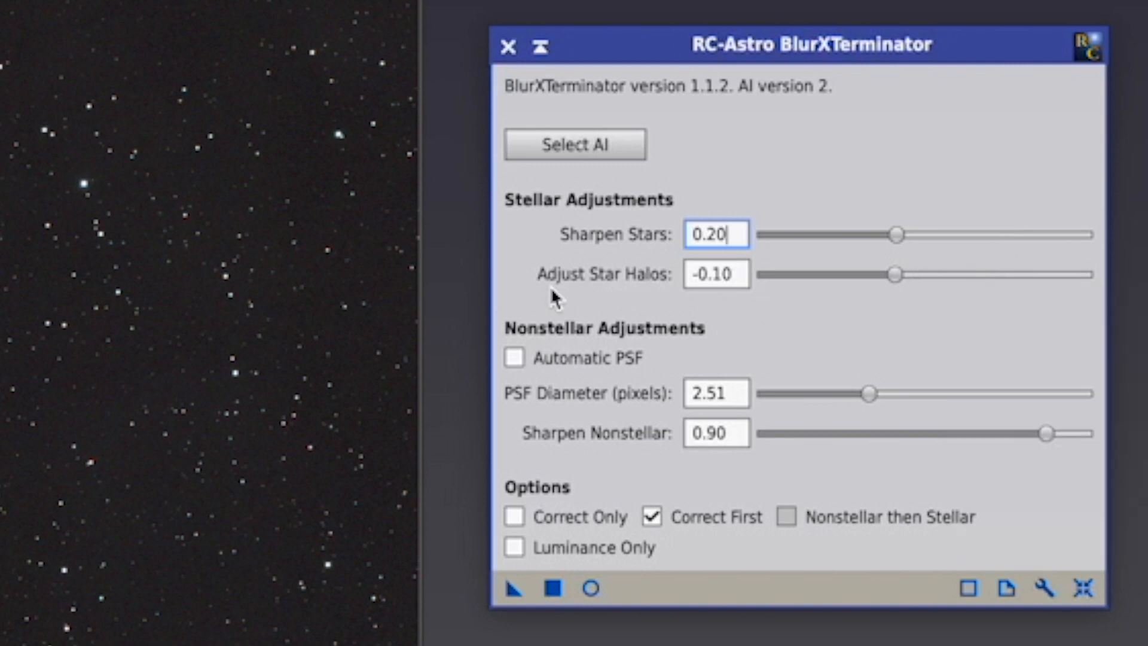
pyautogui.moveTo(568, 290)
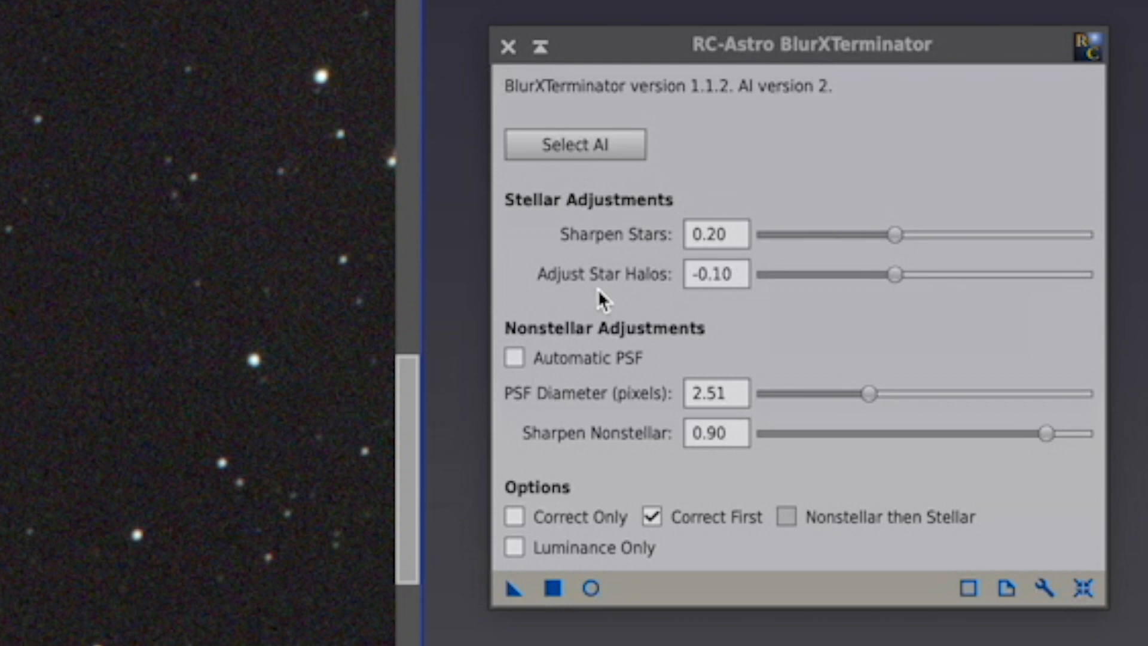
pyautogui.moveTo(642, 290)
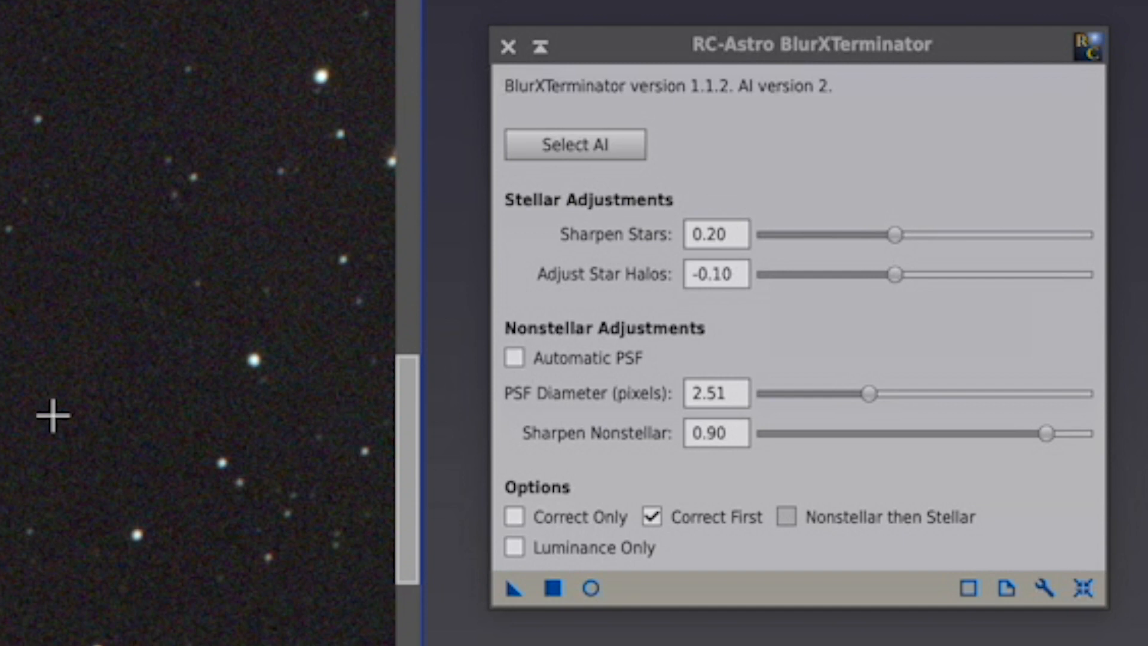
pyautogui.scroll(1, 217, 415)
pyautogui.scroll(-2, 218, 415)
pyautogui.scroll(-2, 218, 415)
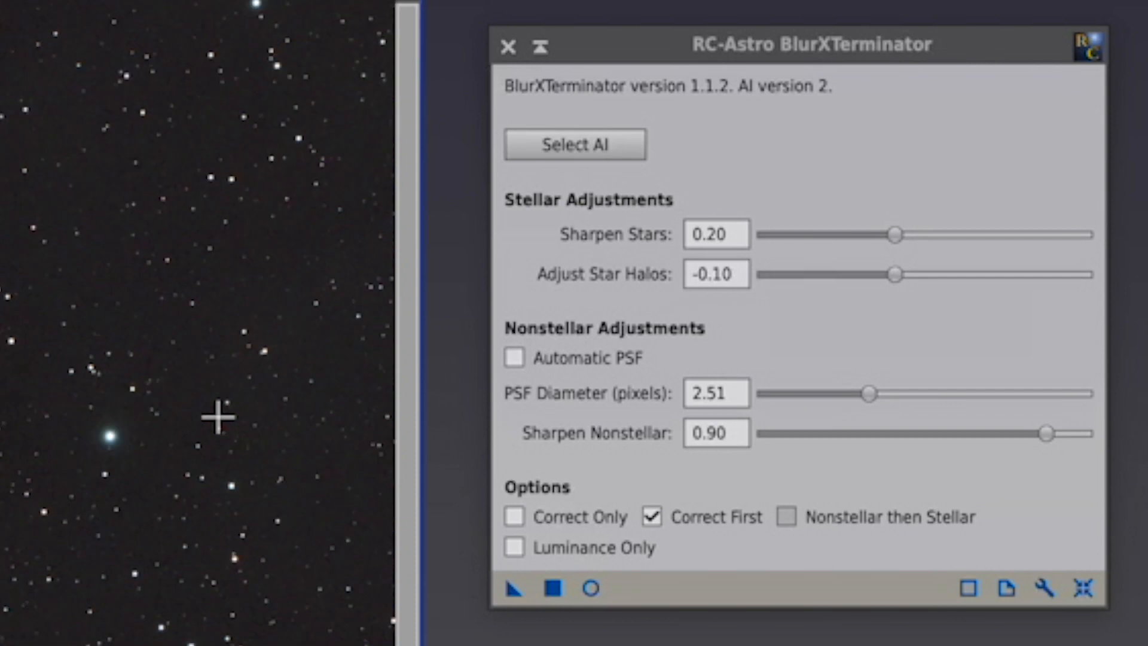
pyautogui.scroll(-1, 218, 417)
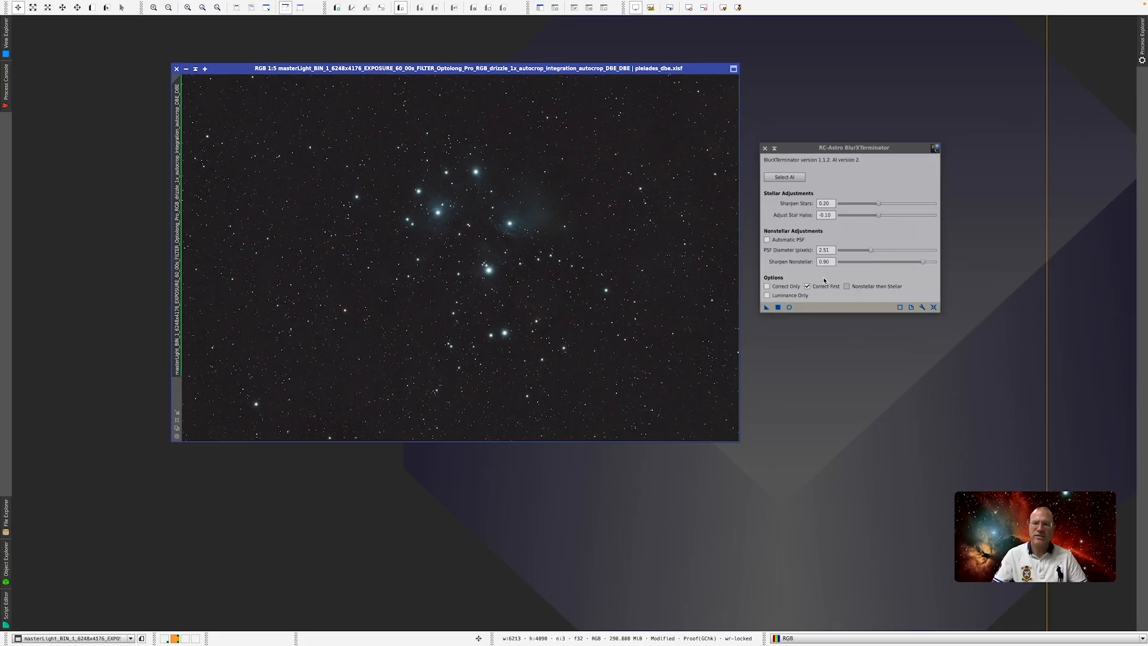
pyautogui.click(767, 308)
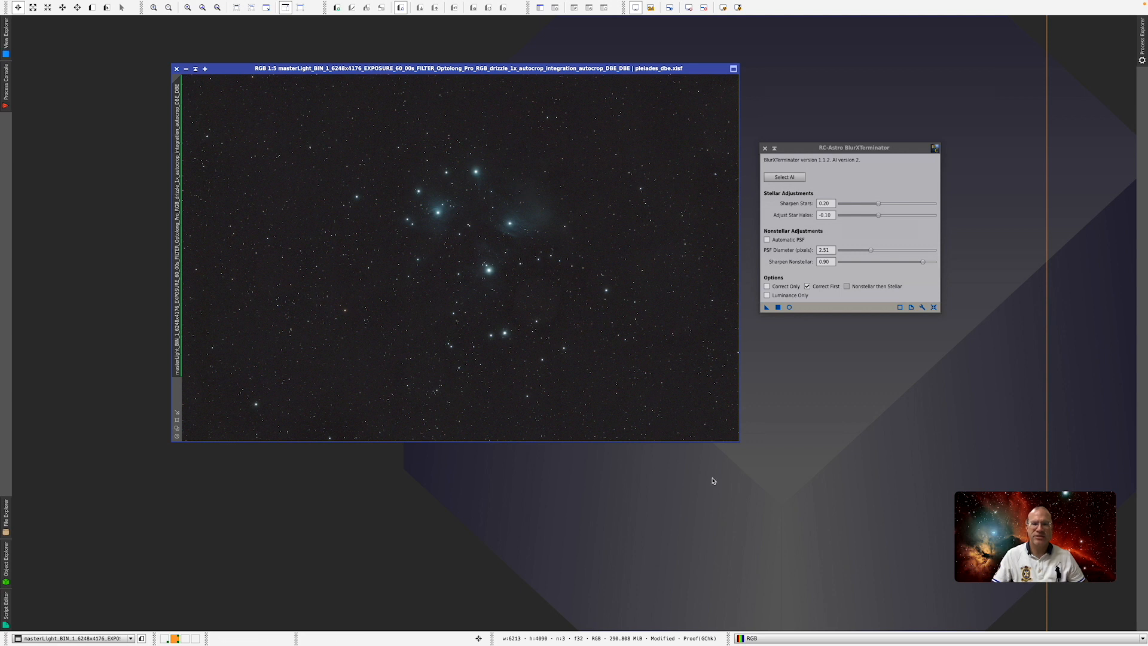
# - Inspect the sharpened stars in an enlarged image window and close BlurXTerminator
pyautogui.moveTo(740, 441); pyautogui.dragTo(895, 619)
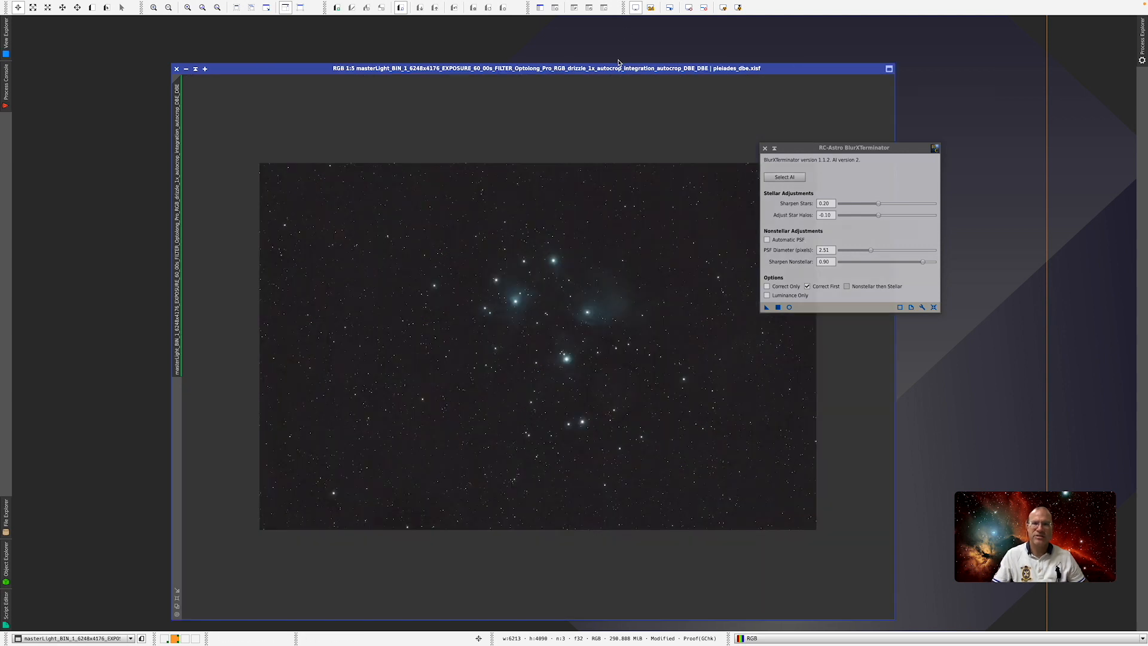
pyautogui.moveTo(614, 73); pyautogui.dragTo(492, 47)
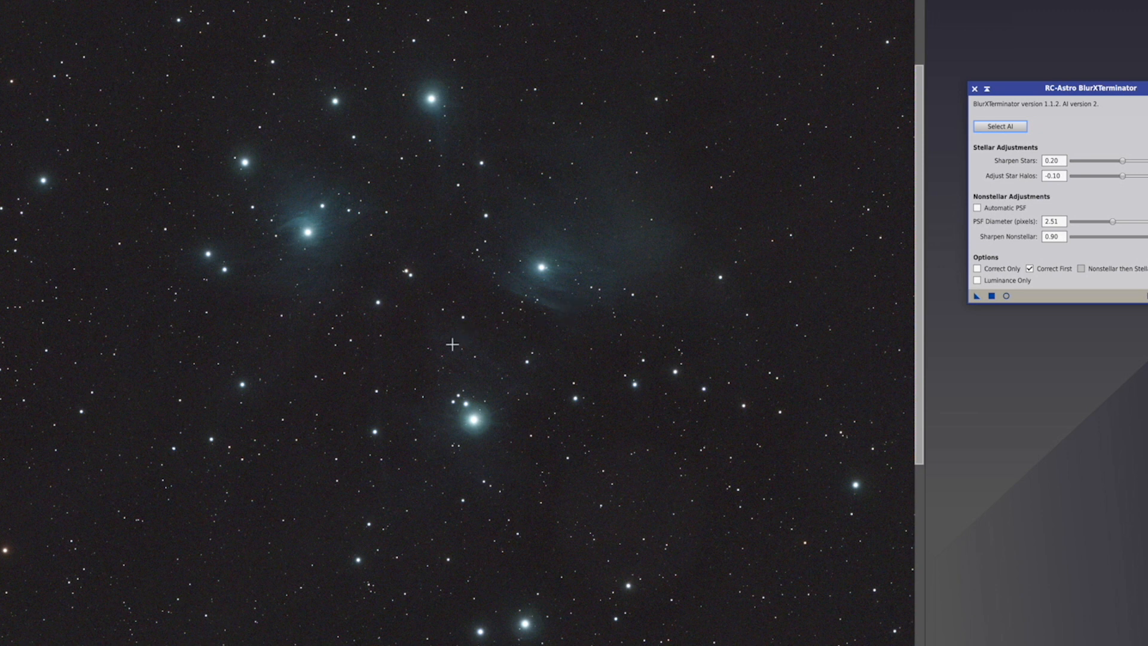
pyautogui.click(835, 373)
pyautogui.scroll(1, 833, 372)
pyautogui.scroll(-1, 835, 373)
pyautogui.scroll(-1, 835, 373)
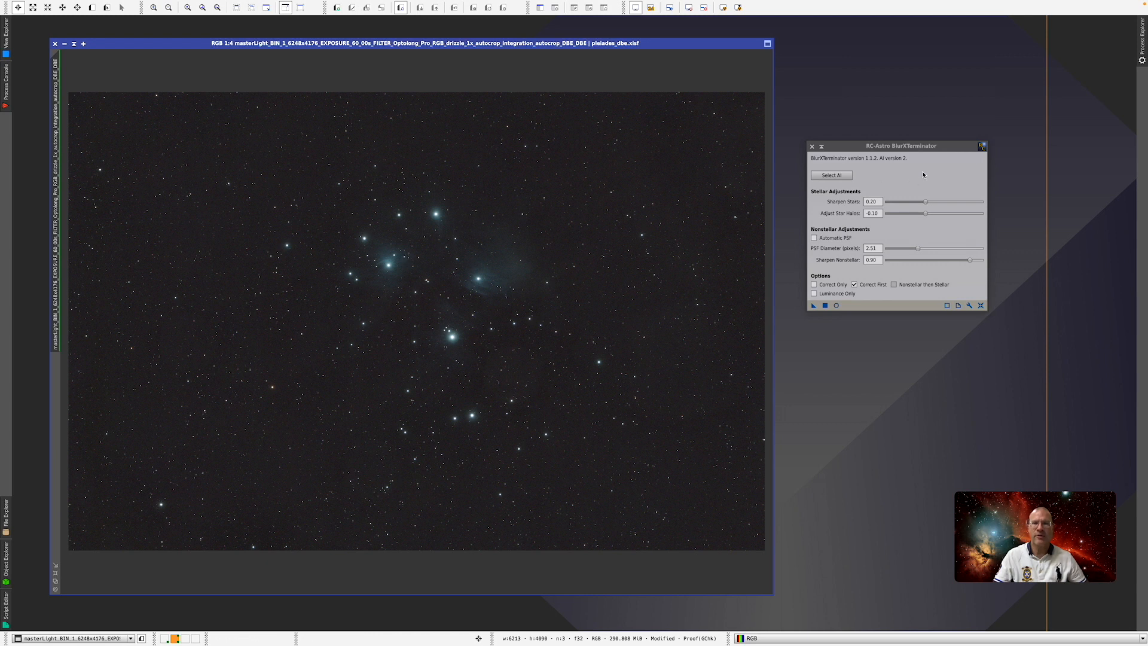
pyautogui.click(812, 147)
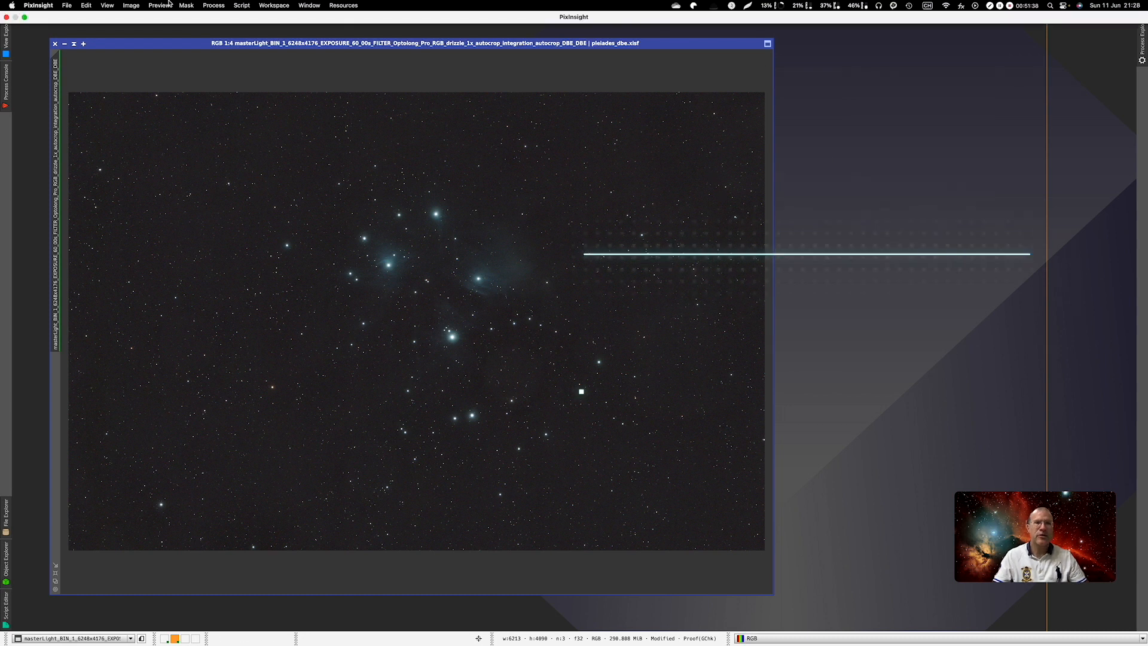
# - Open the NoiseXTerminator process and check its preferences and the available AI model files
pyautogui.click(204, 7)
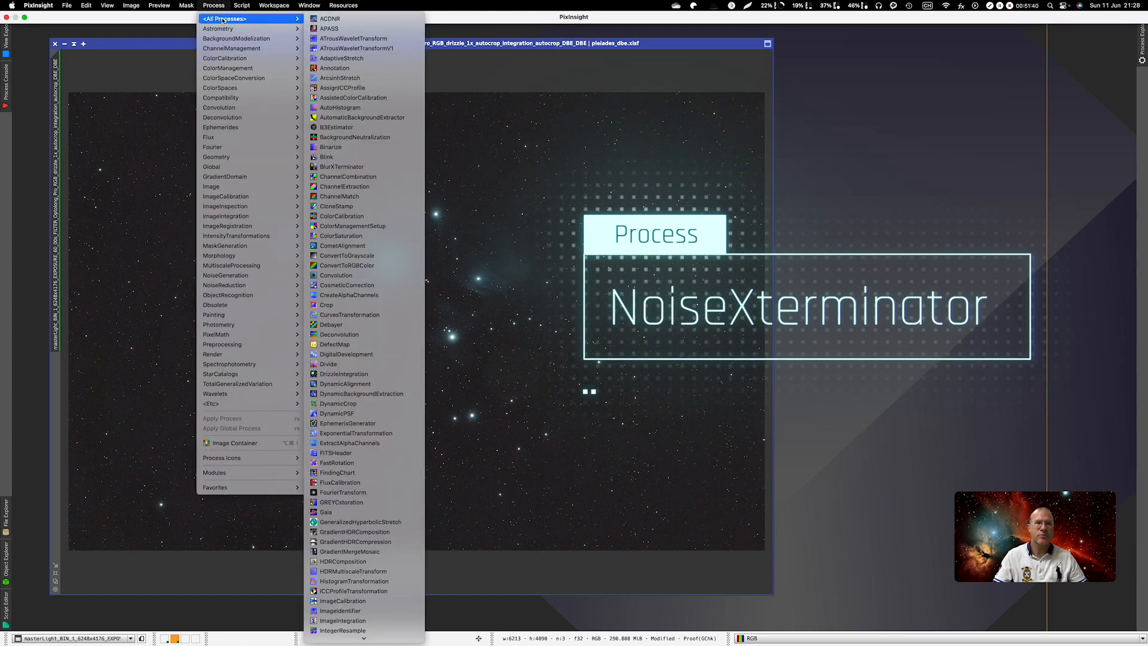
pyautogui.scroll(-10, 314, 412)
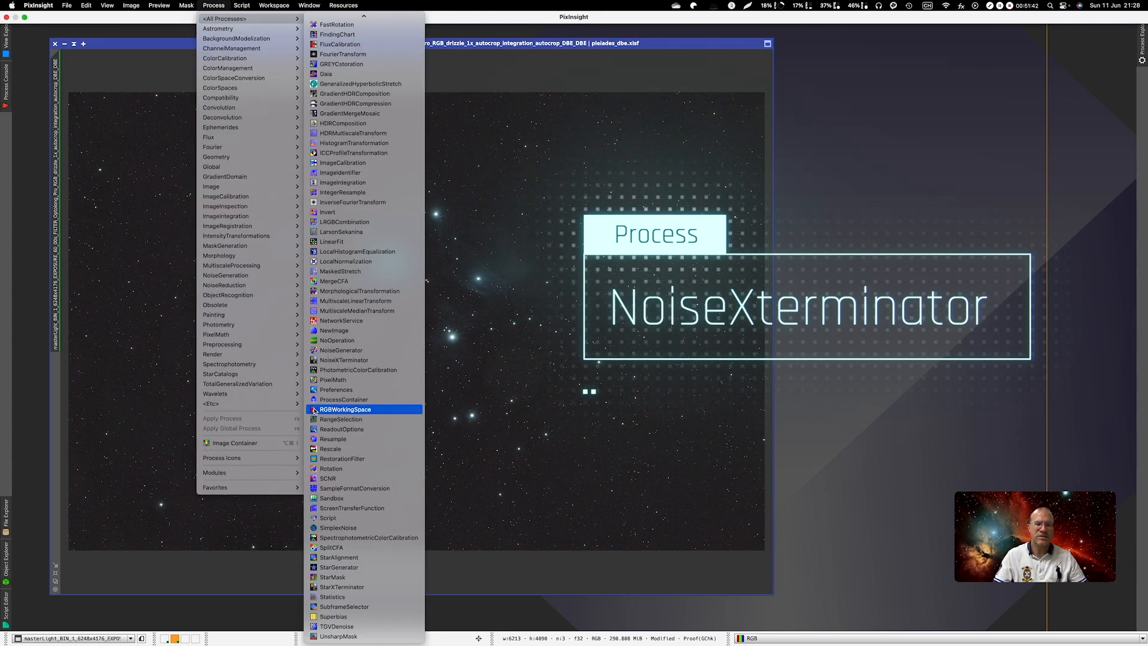
pyautogui.click(330, 360)
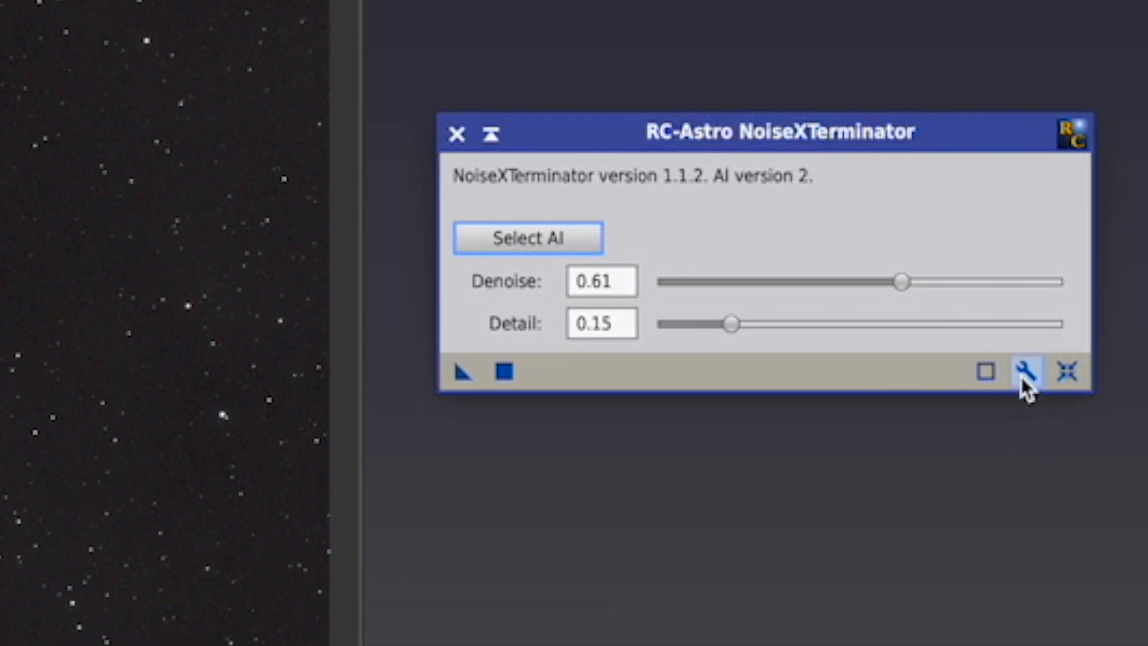
pyautogui.click(1024, 376)
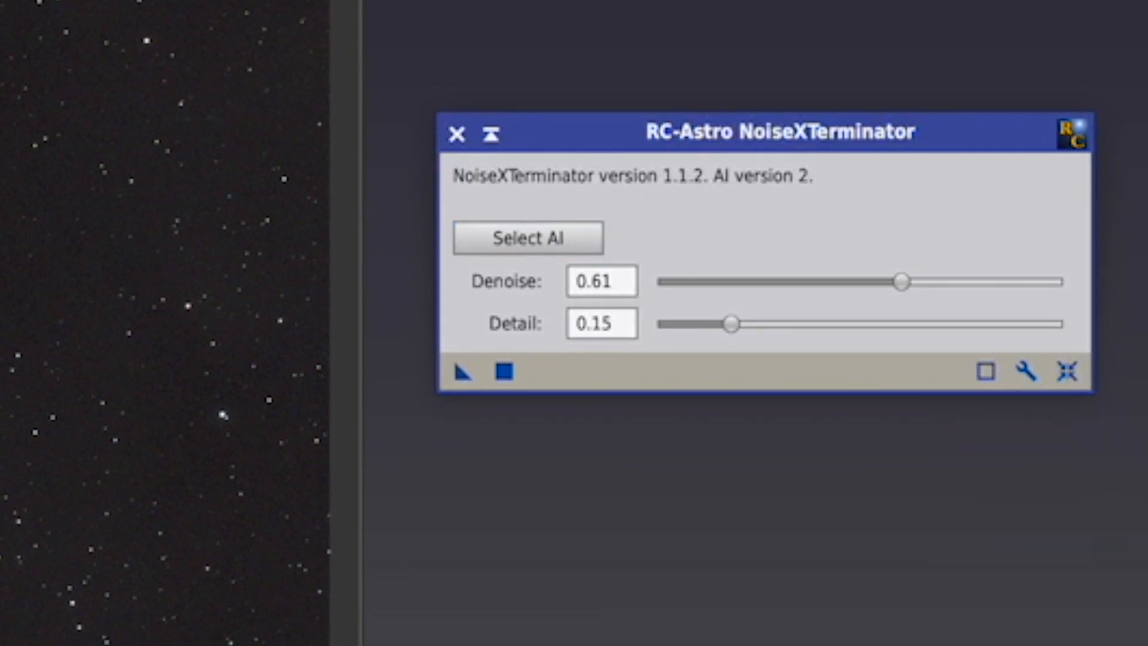
pyautogui.click(546, 225)
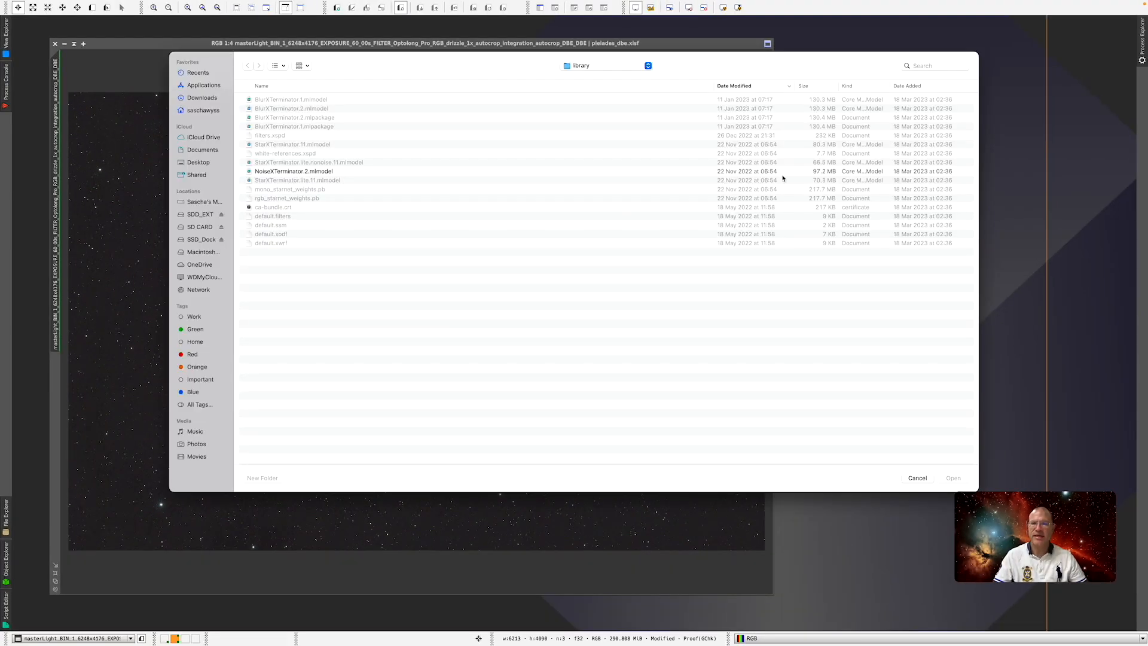
pyautogui.click(916, 477)
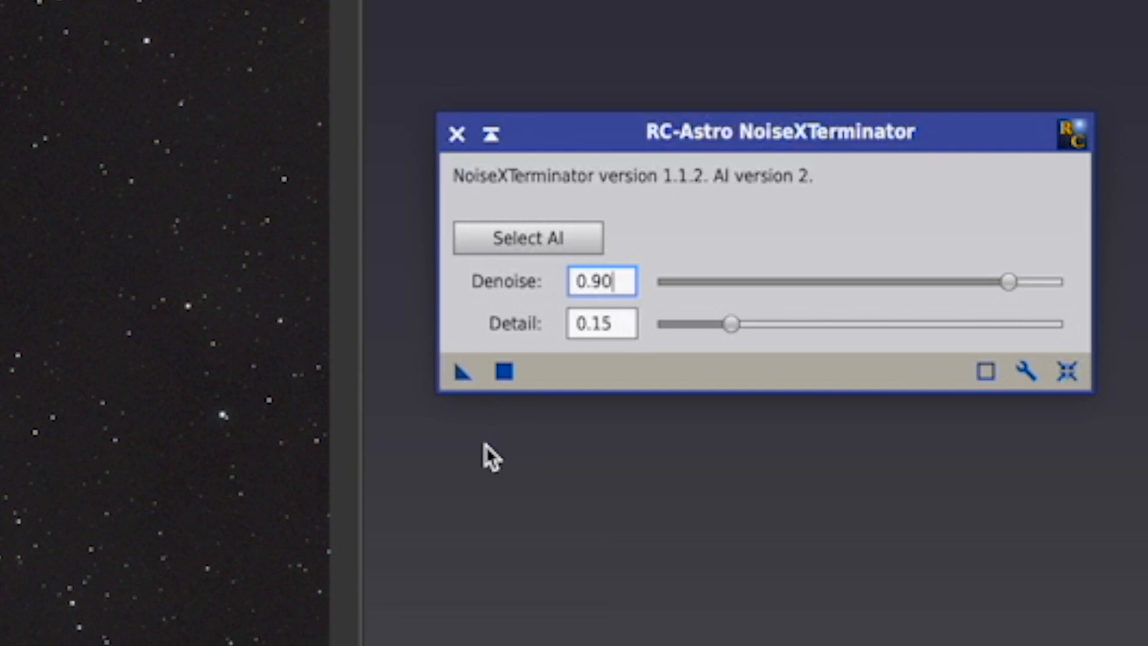
# - Apply NoiseXTerminator to the Pleiades image with Denoise 0.90 and Detail 0.15, and reposition the windows
pyautogui.click(463, 373)
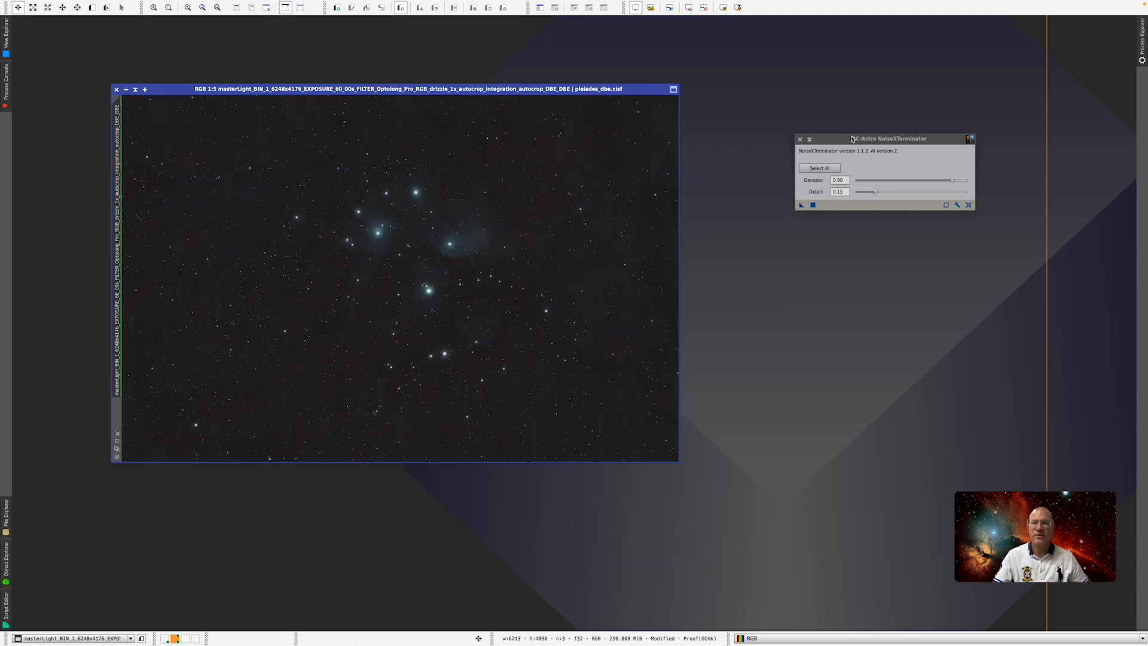
pyautogui.moveTo(853, 139); pyautogui.dragTo(752, 123)
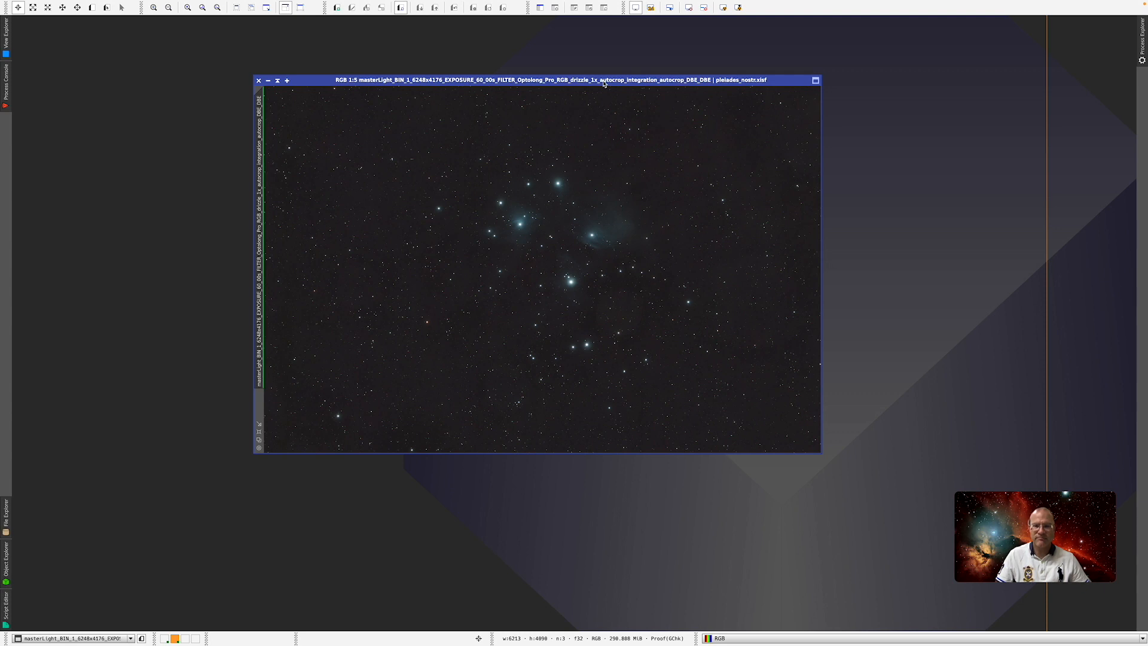
pyautogui.moveTo(604, 84); pyautogui.dragTo(574, 87)
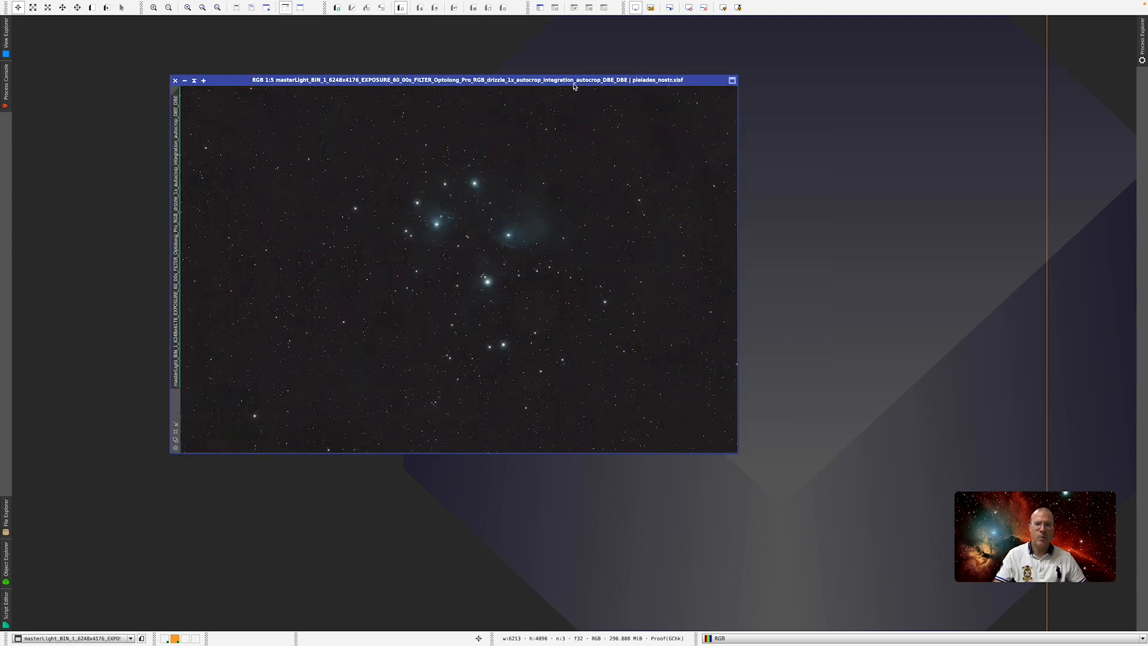
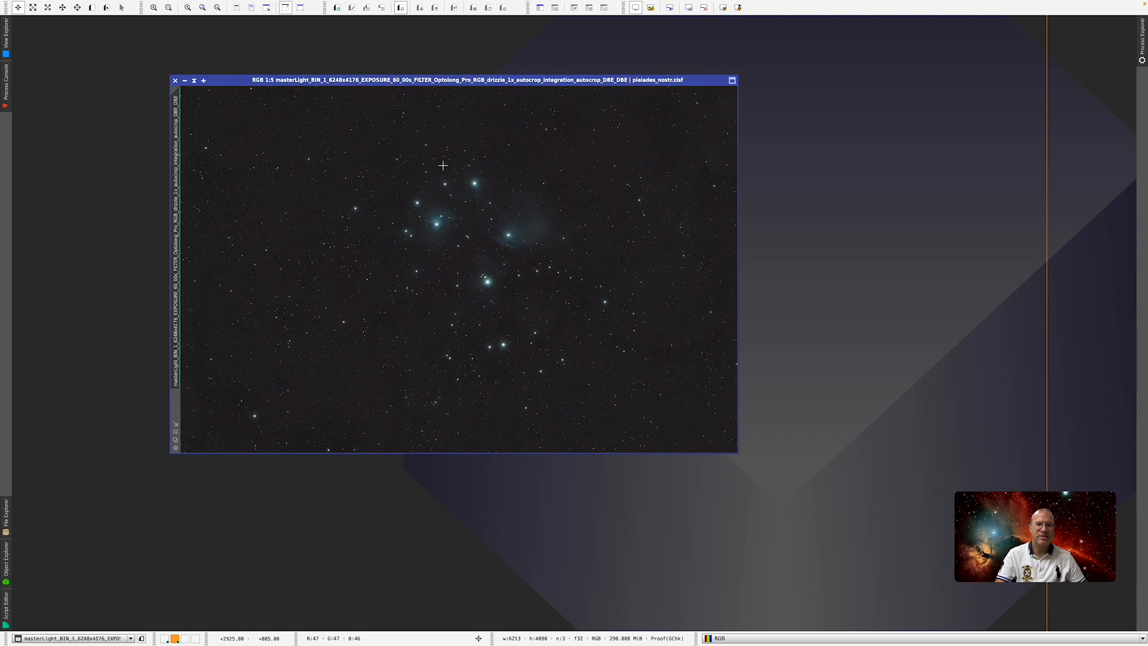
# - Open ArcsinhStretch with a real-time preview, estimate the black point and enable Protect highlights
pyautogui.click(206, 6)
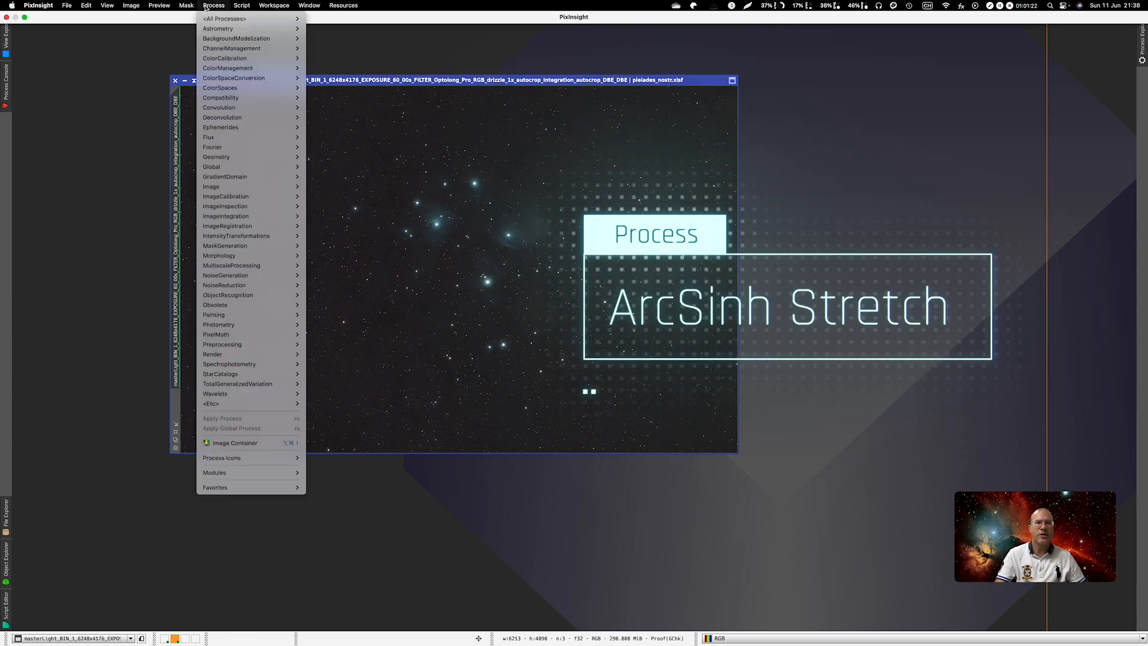
pyautogui.moveTo(221, 18)
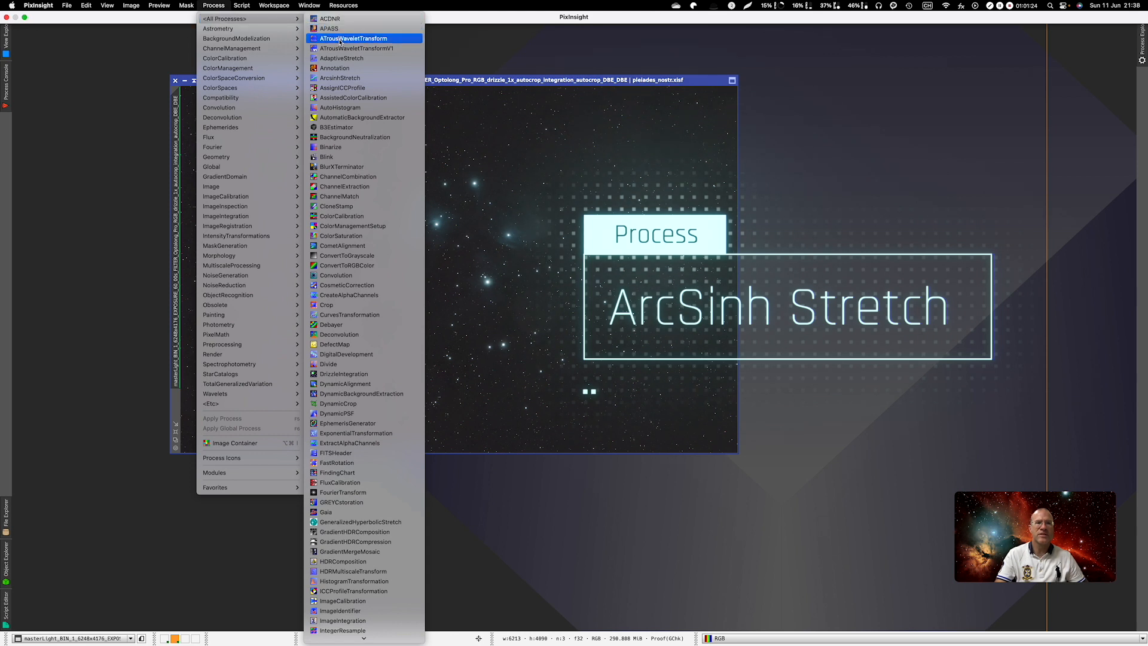
pyautogui.click(342, 78)
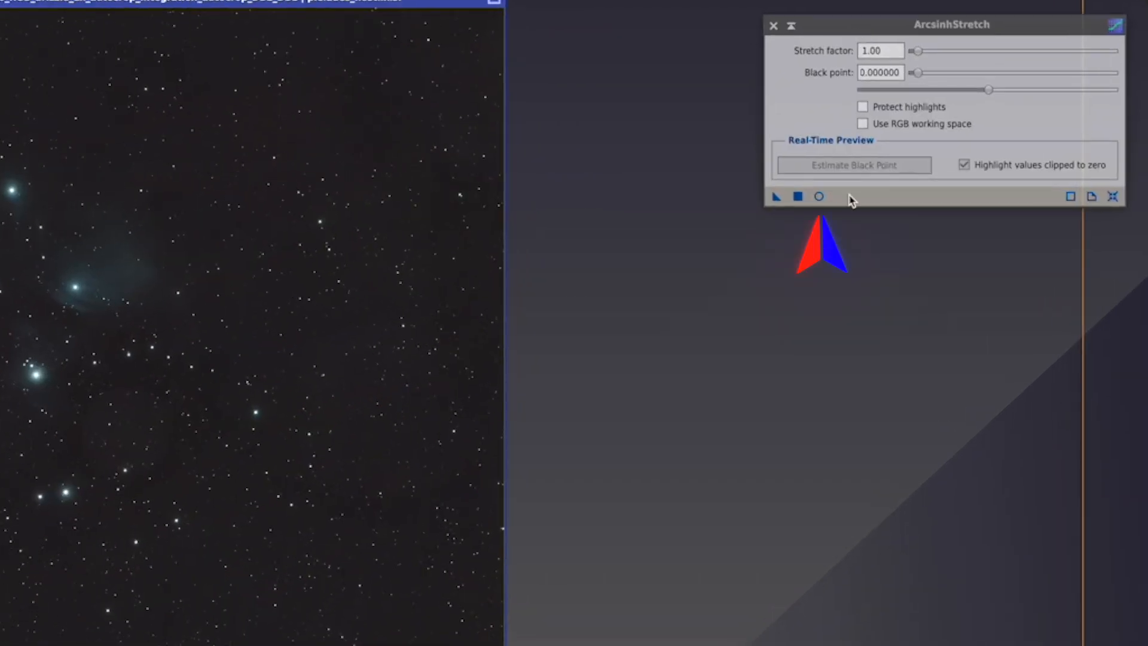
pyautogui.click(819, 197)
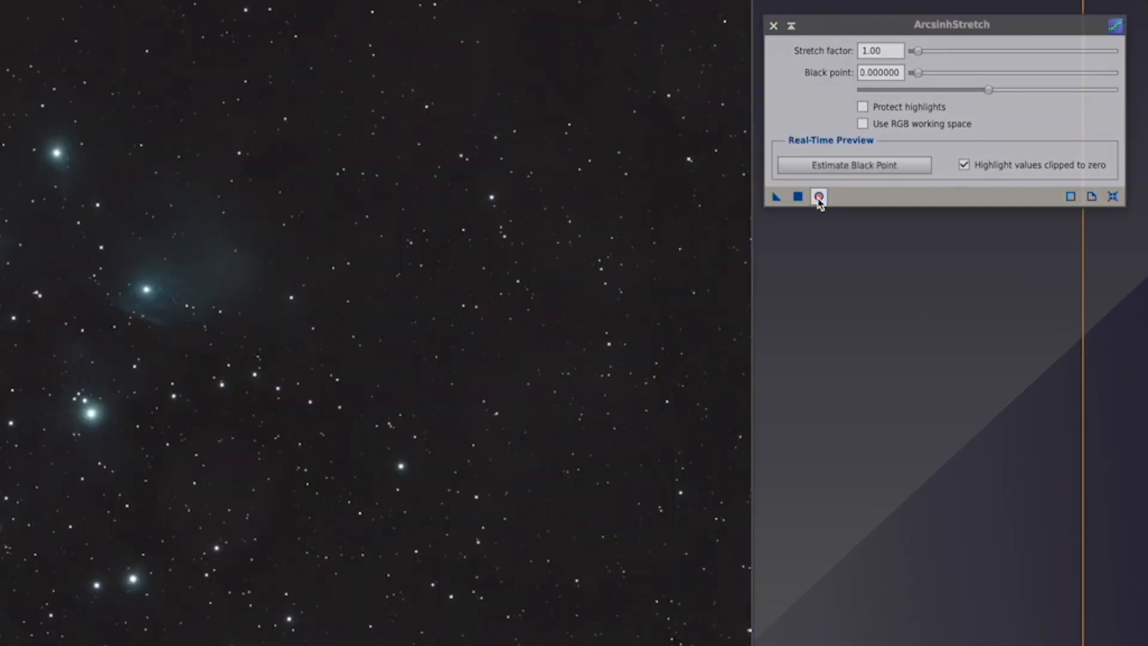
pyautogui.click(877, 170)
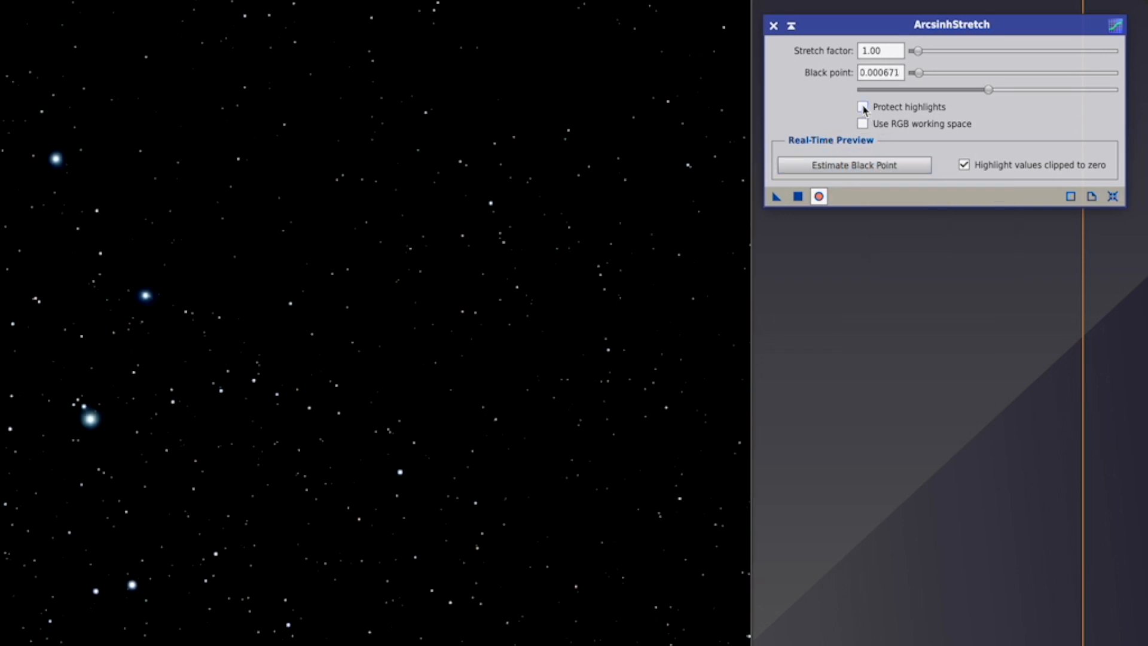
pyautogui.click(863, 108)
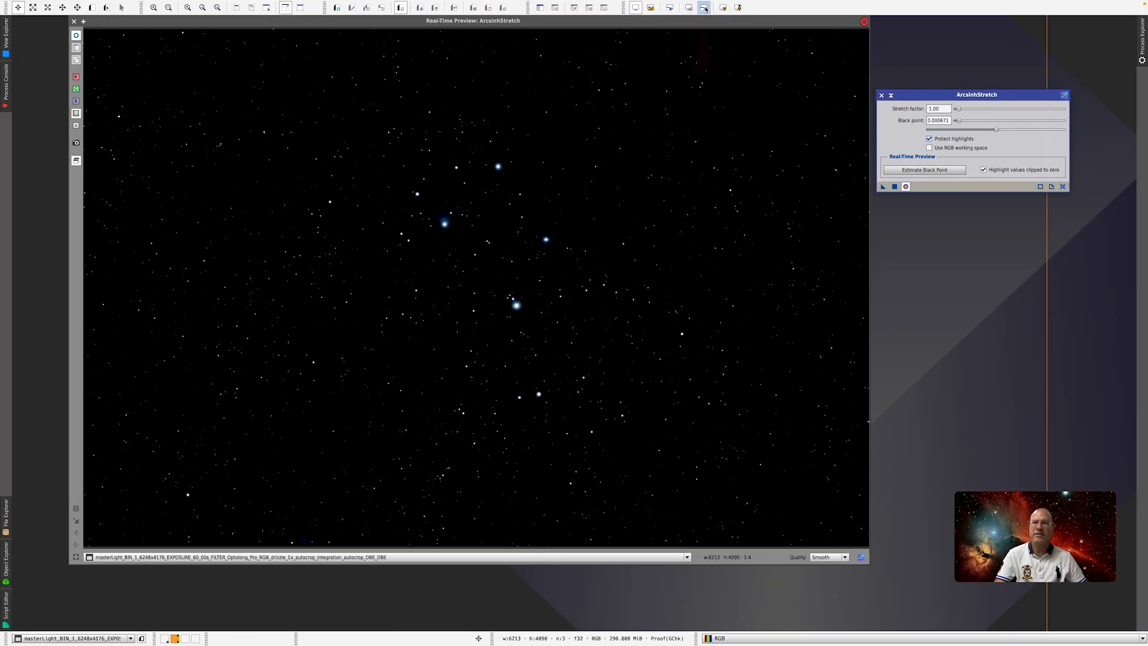
# - Reset the image's screen stretch and try an arcsinh stretch with factor 106 before closing ArcsinhStretch and its preview
pyautogui.click(704, 9)
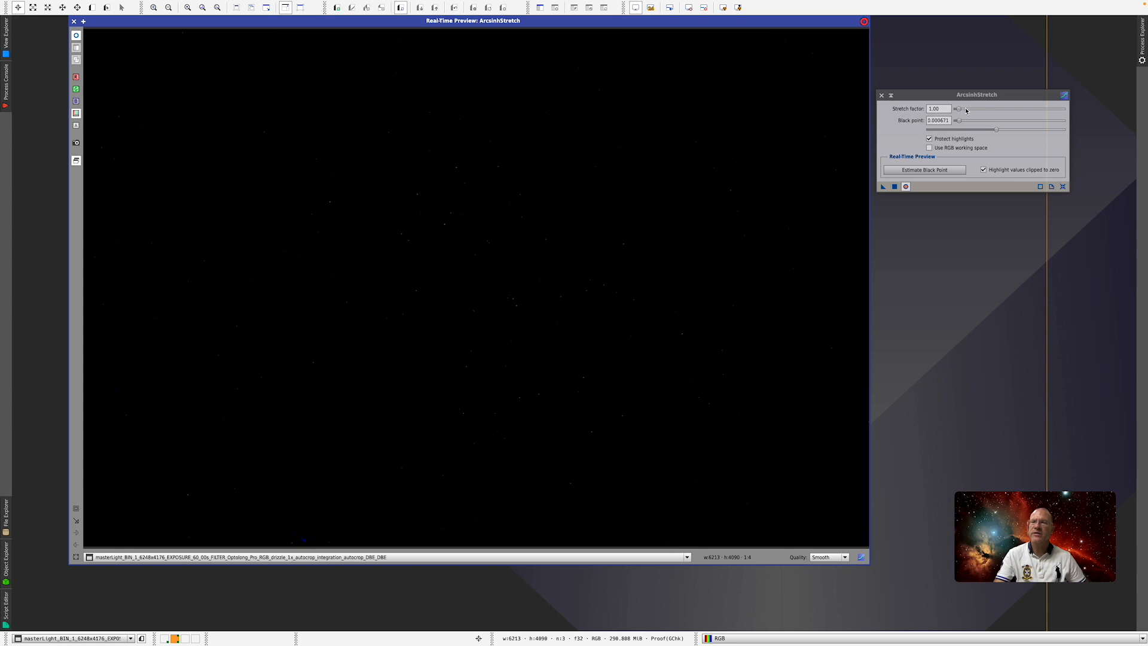
pyautogui.moveTo(959, 111); pyautogui.dragTo(998, 112)
pyautogui.moveTo(1004, 112); pyautogui.dragTo(1024, 110)
pyautogui.click(895, 187)
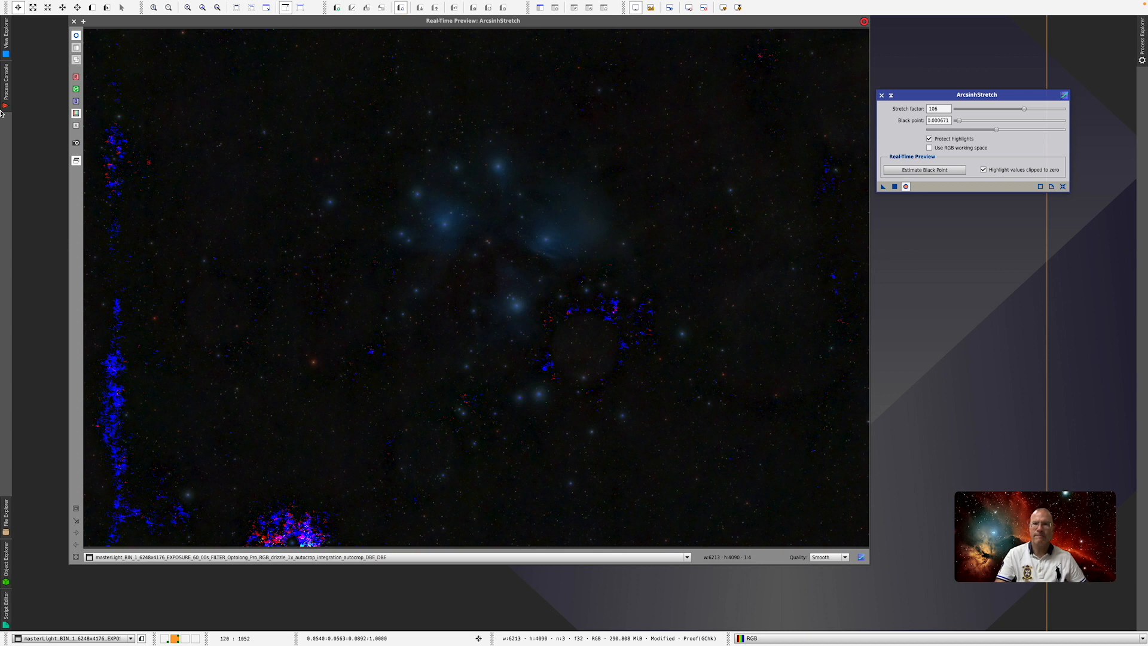
pyautogui.click(83, 22)
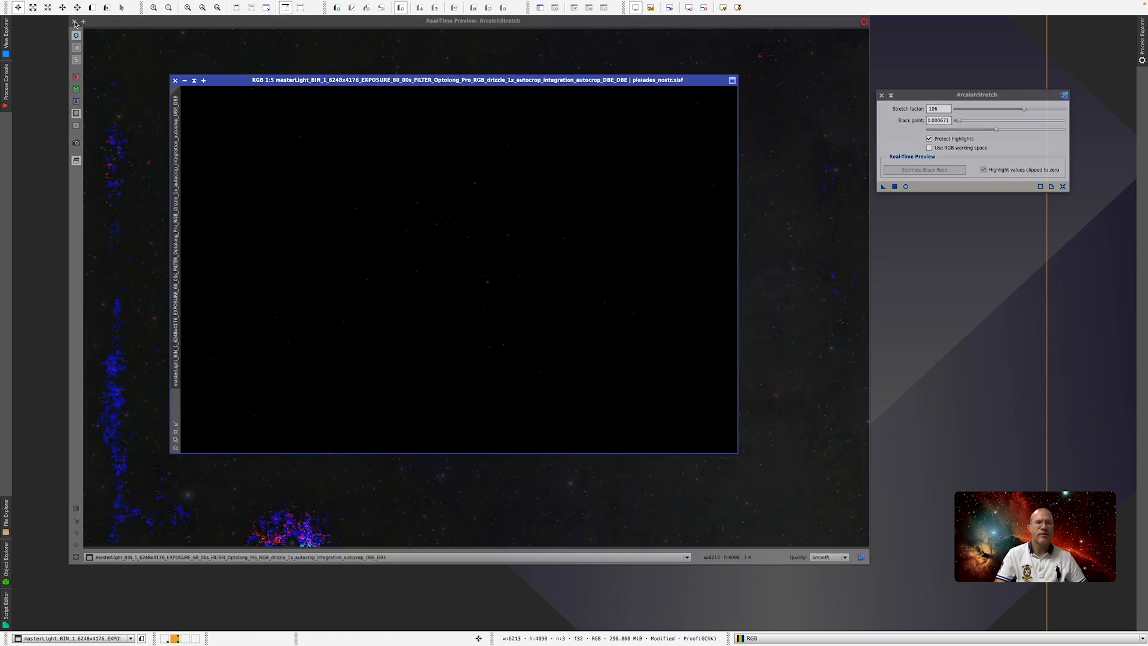
pyautogui.click(890, 97)
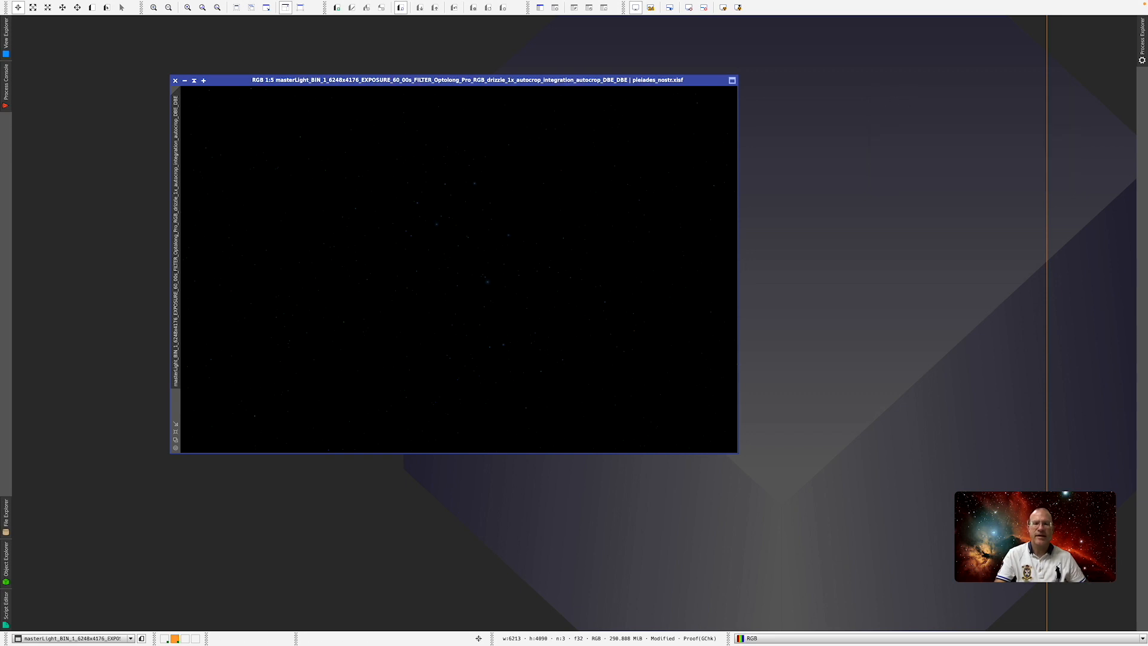
# - Inspect the star field of the linear image and open the GeneralizedHyperbolicStretch process
pyautogui.scroll(-1, 523, 259)
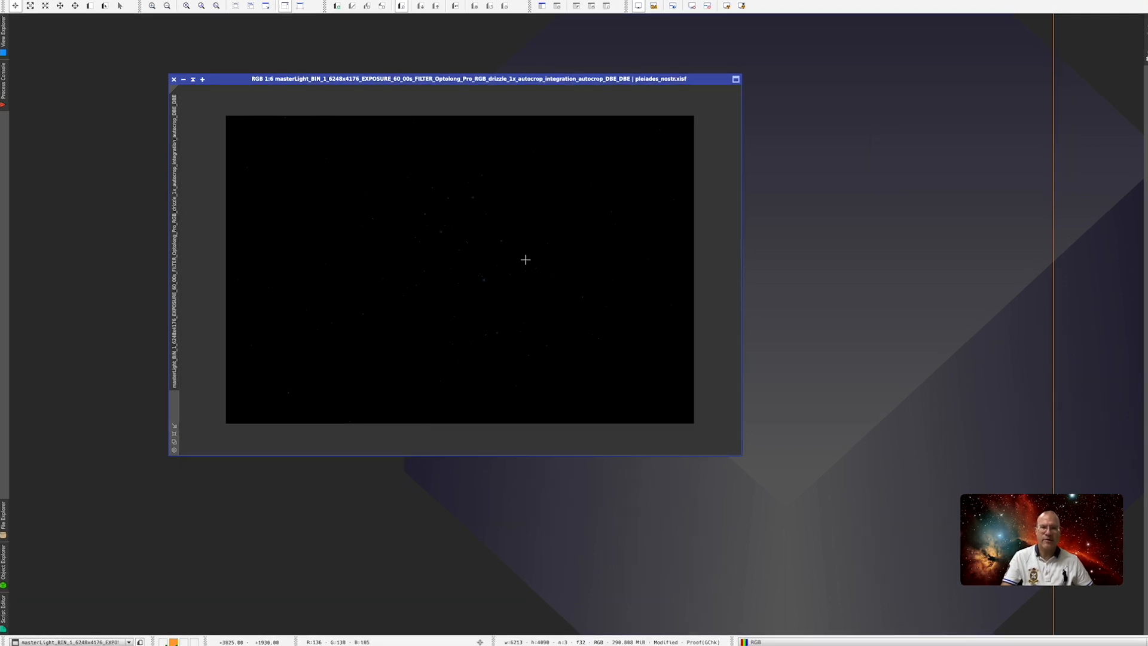
pyautogui.scroll(5, 523, 259)
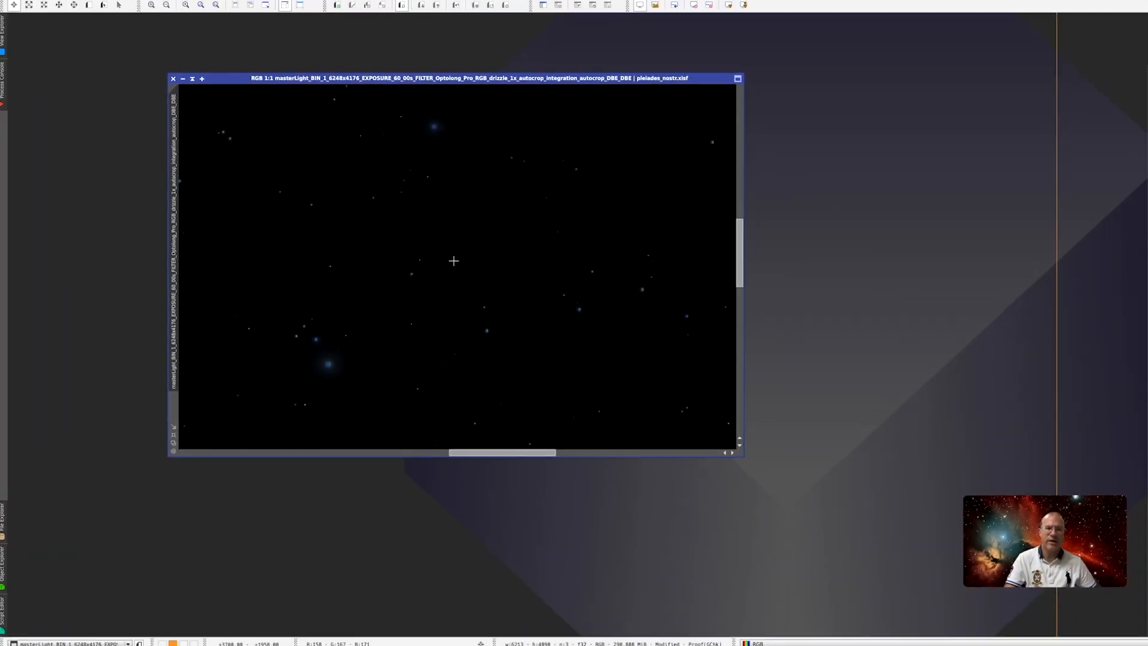
pyautogui.scroll(-4, 452, 257)
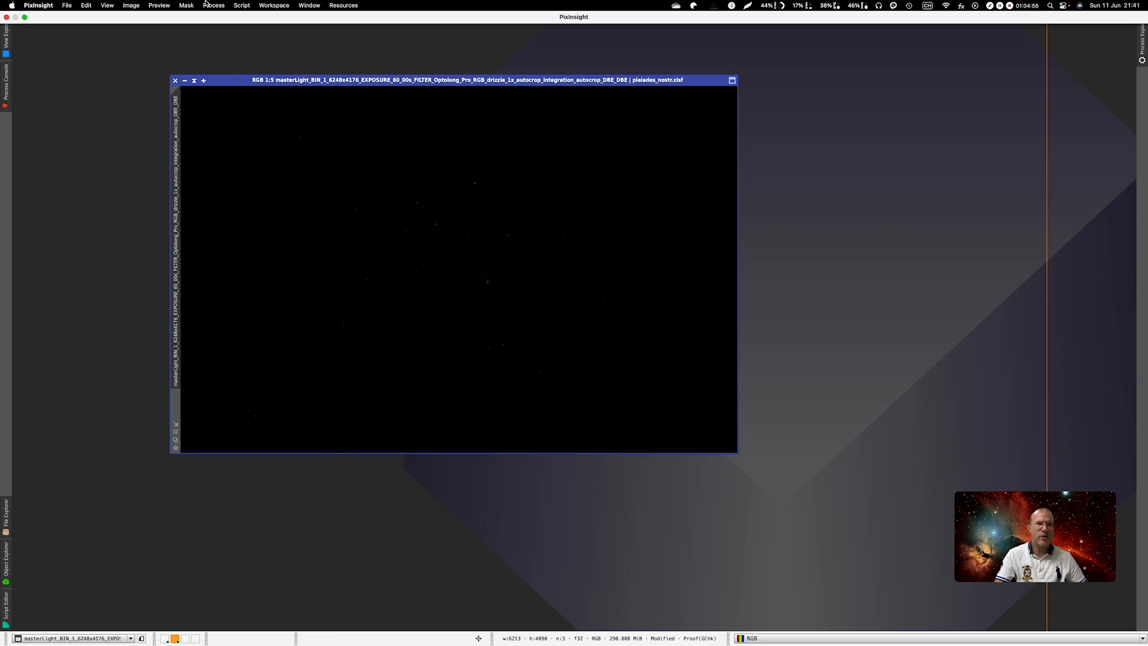
pyautogui.click(212, 6)
pyautogui.moveTo(233, 19)
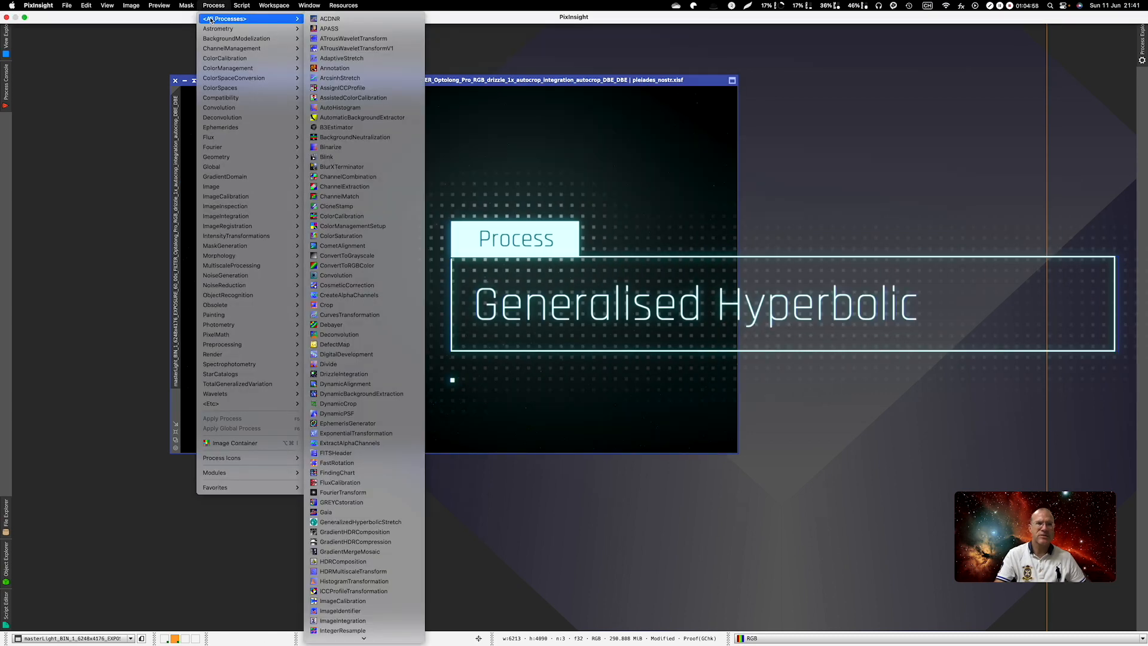
pyautogui.click(343, 522)
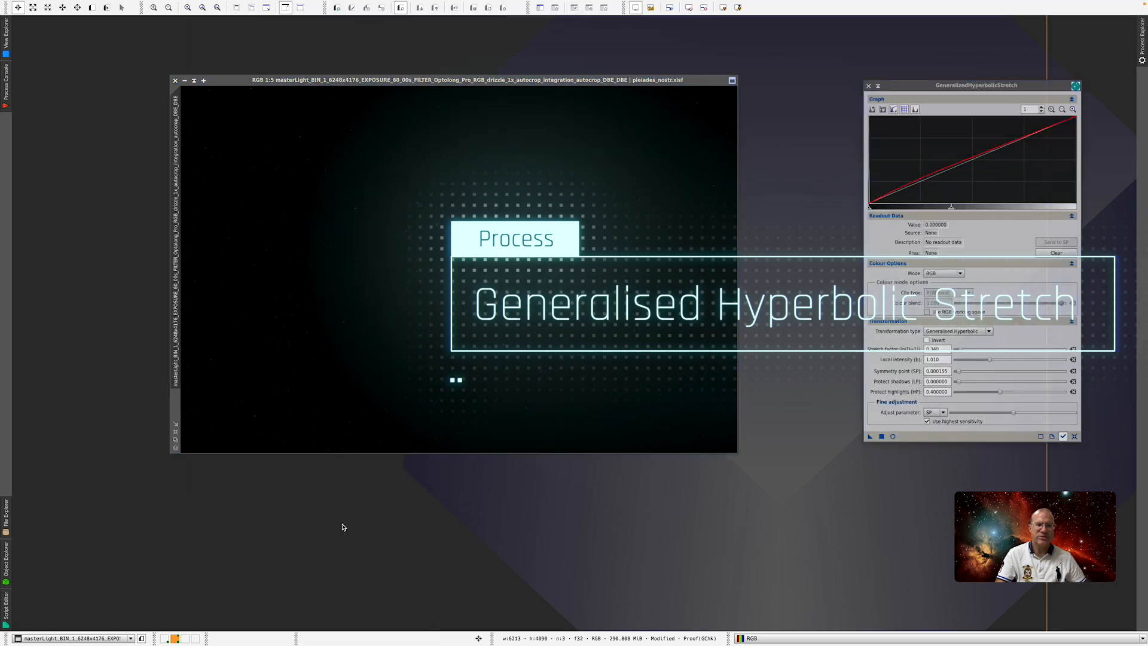
# - Reset the GeneralizedHyperbolicStretch settings, start its real-time preview and move the process window clear of the preview
pyautogui.click(1011, 431)
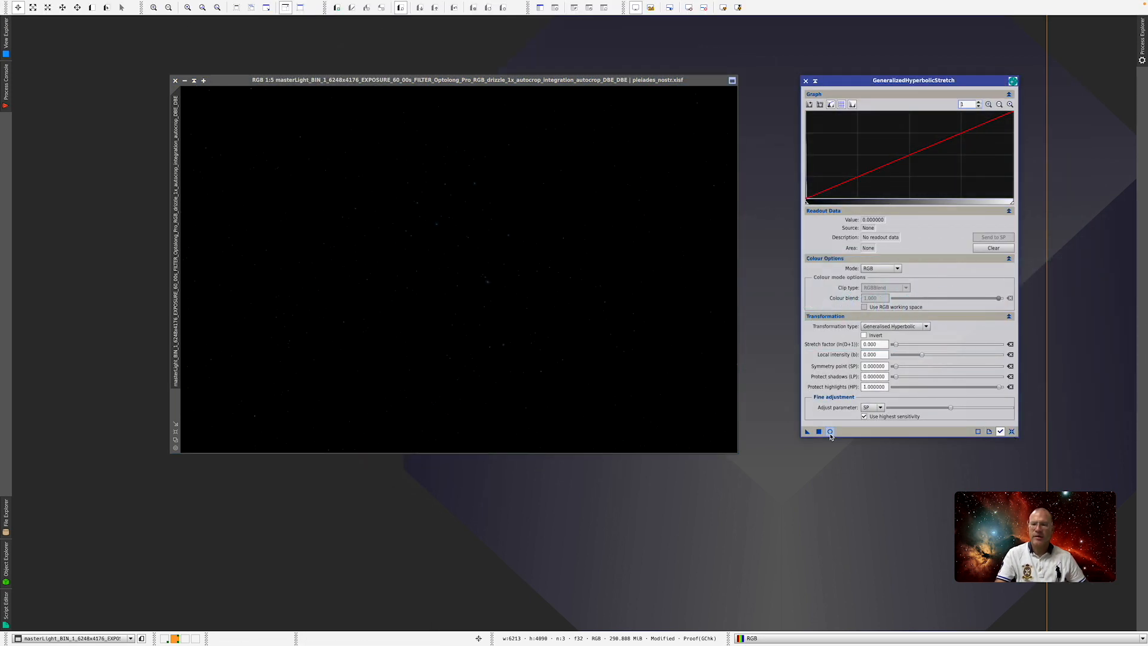
pyautogui.click(831, 432)
pyautogui.moveTo(846, 81); pyautogui.dragTo(922, 62)
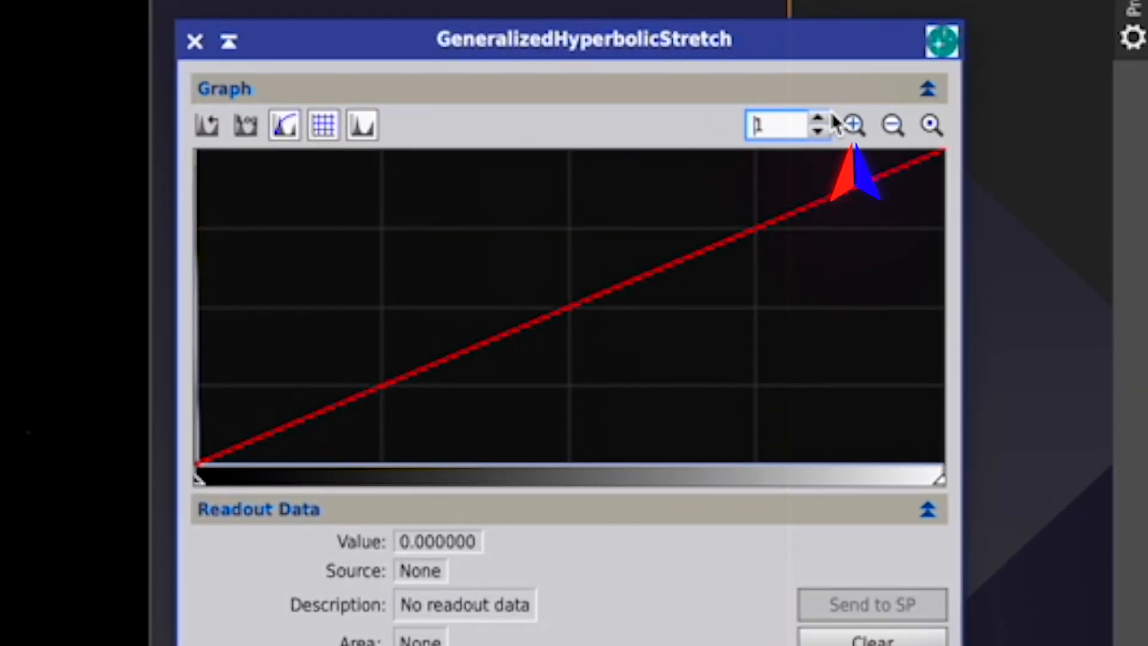
# - Magnify the histogram to 250, pick its peak at 0.001862 as the symmetry point, and reset the graph zoom
pyautogui.click(855, 136)
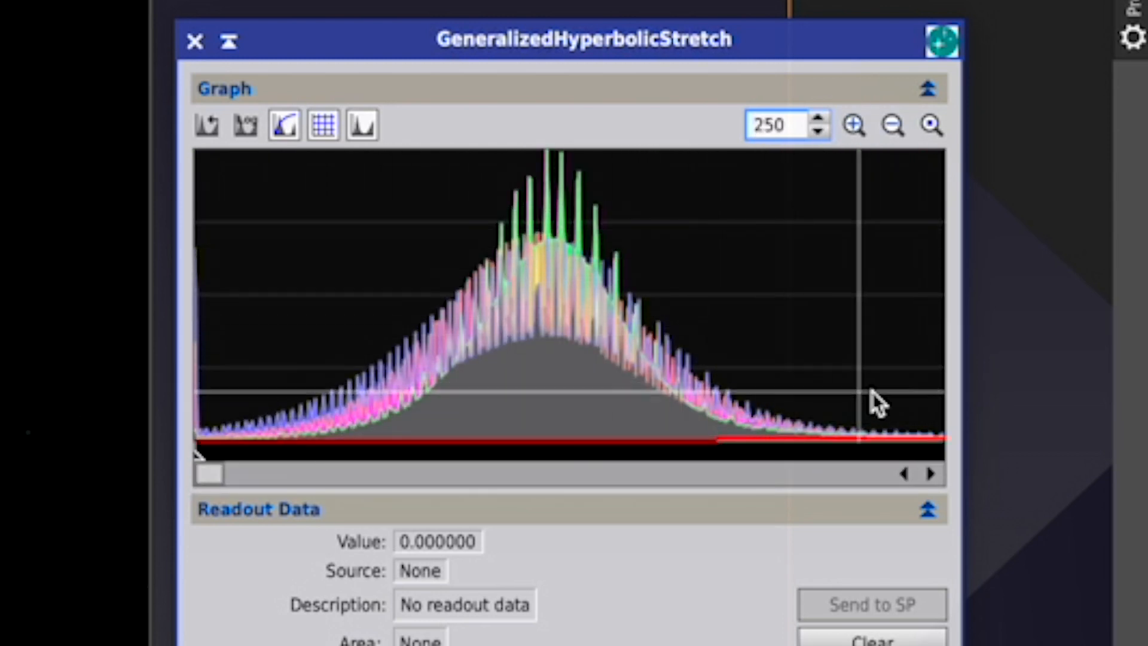
pyautogui.click(545, 269)
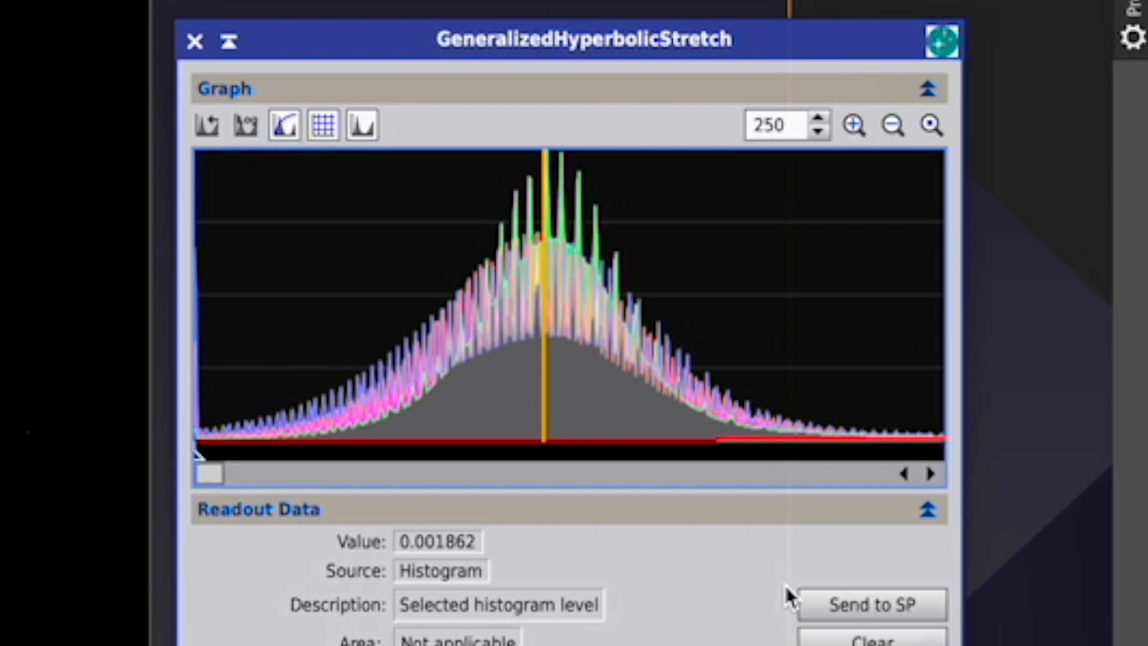
pyautogui.click(851, 605)
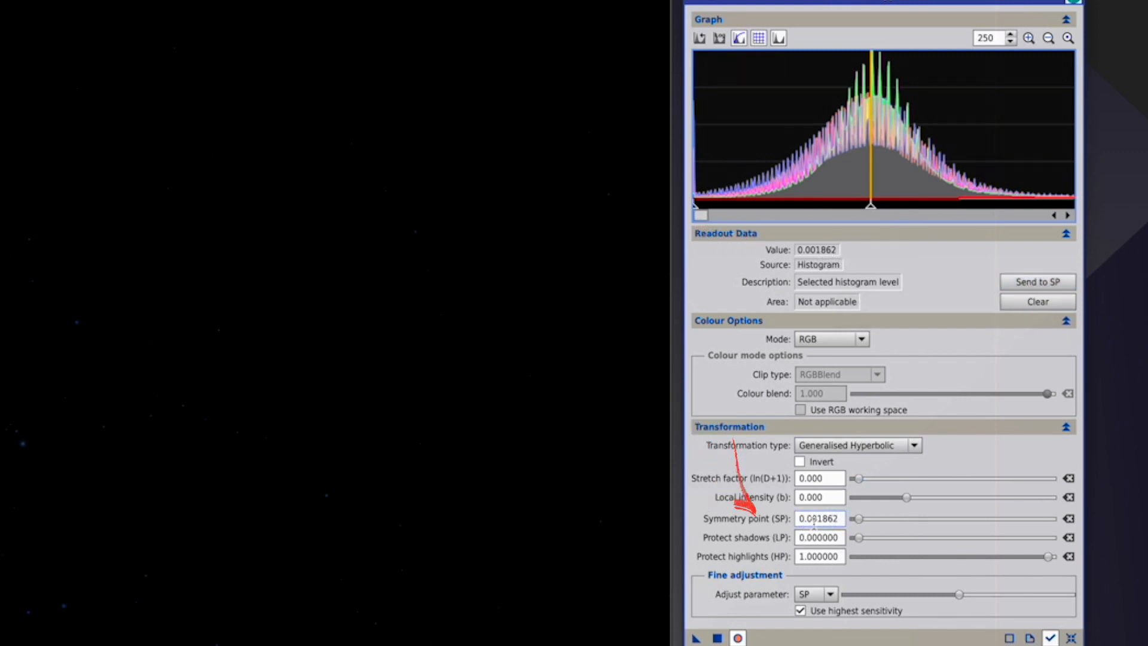
pyautogui.click(1068, 39)
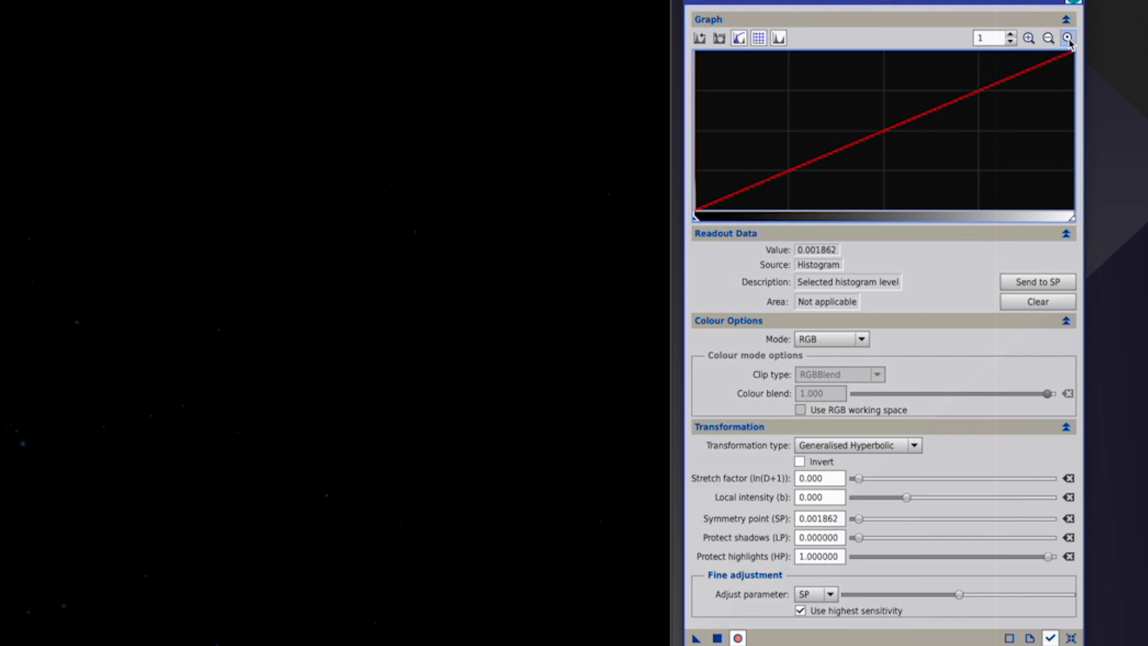
# - Stretch the image with local intensity 8.210, protect highlights 0.480000 and stretch factor 2.700, and reset the process settings
pyautogui.moveTo(735, 507)
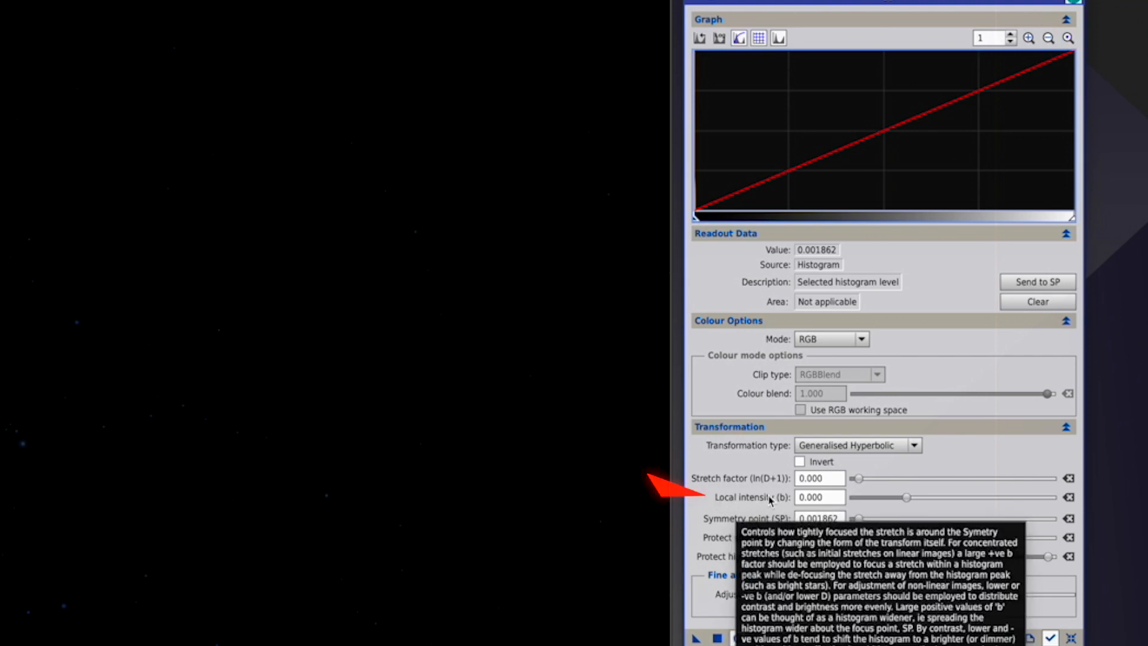
pyautogui.moveTo(906, 497); pyautogui.dragTo(984, 497)
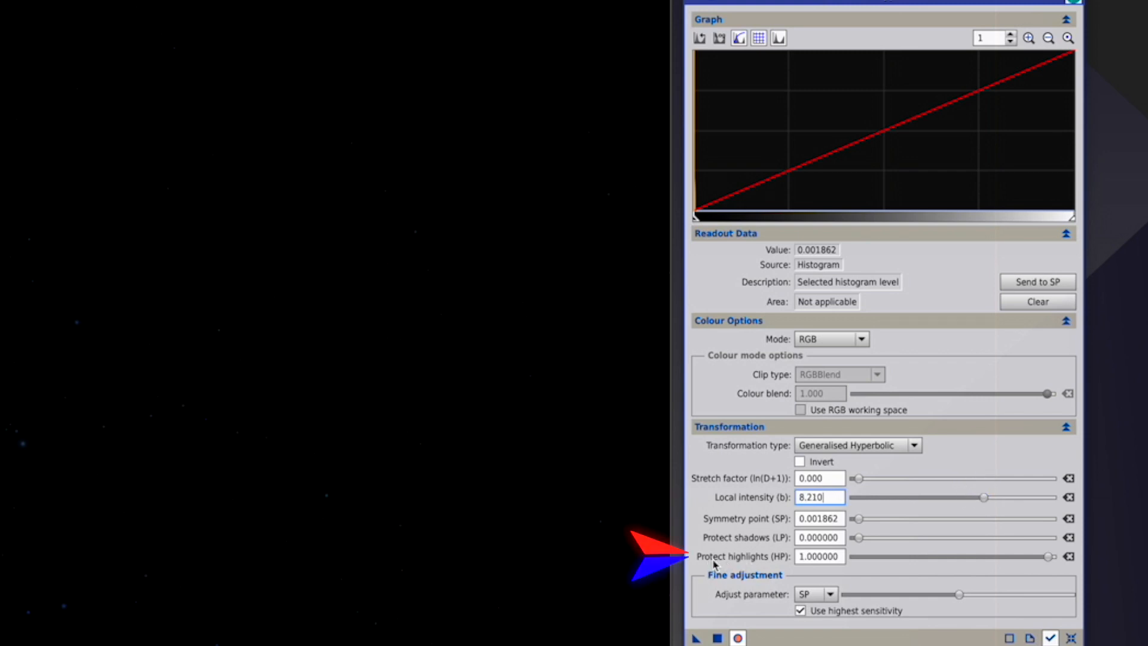
pyautogui.moveTo(1048, 556); pyautogui.dragTo(950, 557)
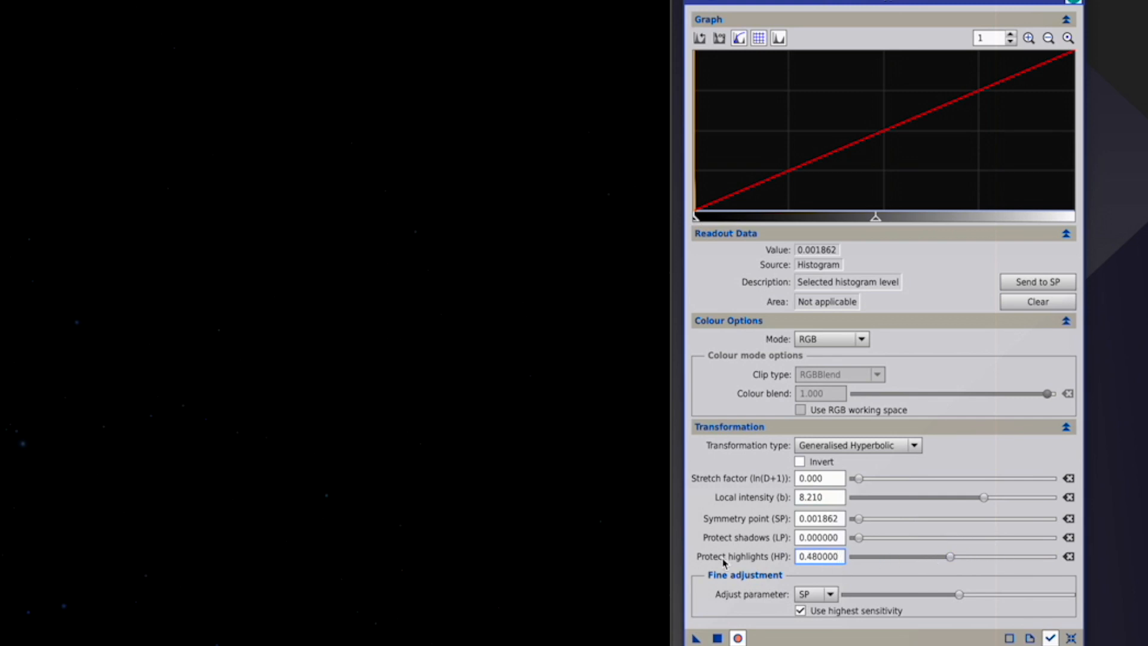
pyautogui.moveTo(739, 559)
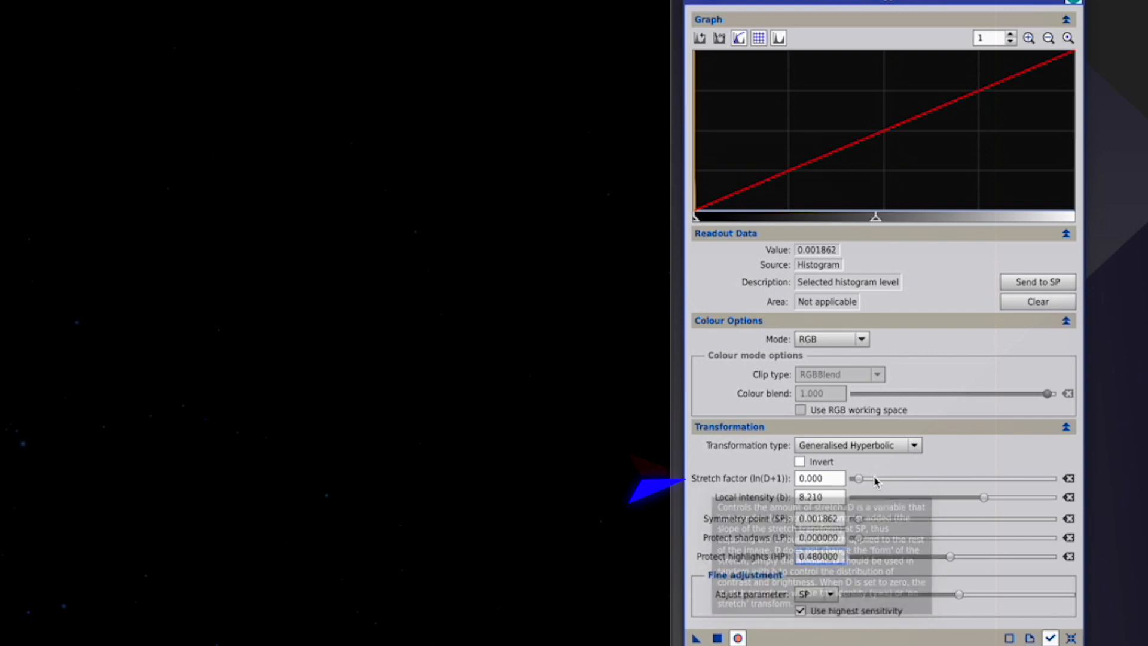
pyautogui.moveTo(866, 483)
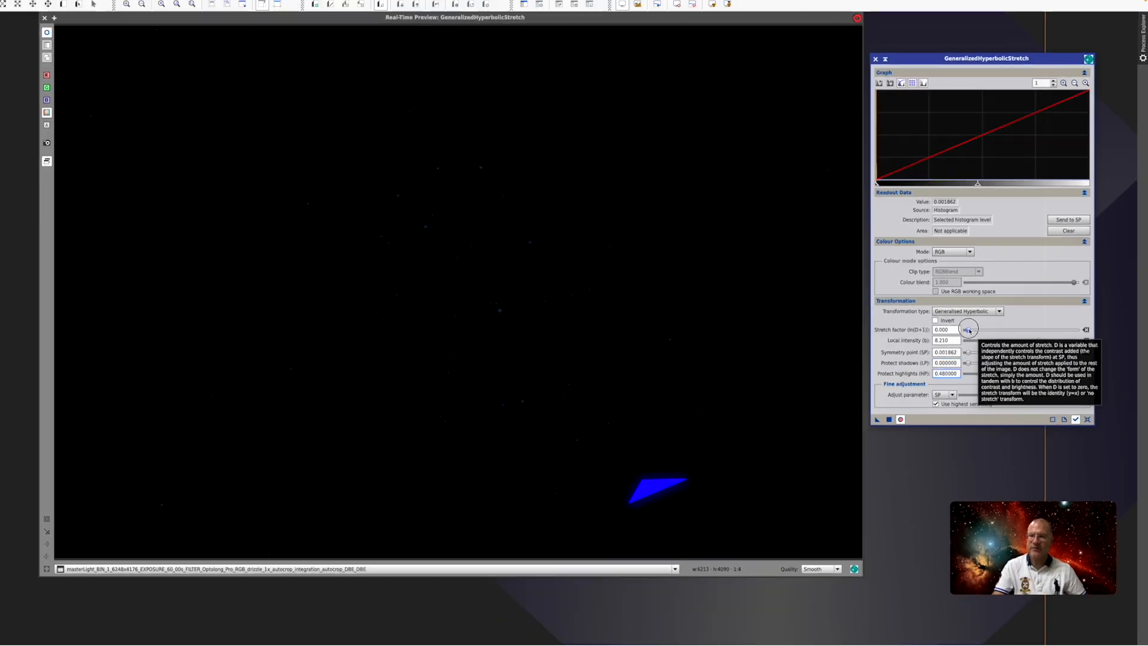
pyautogui.moveTo(859, 481); pyautogui.dragTo(863, 480)
pyautogui.moveTo(975, 325); pyautogui.dragTo(987, 325)
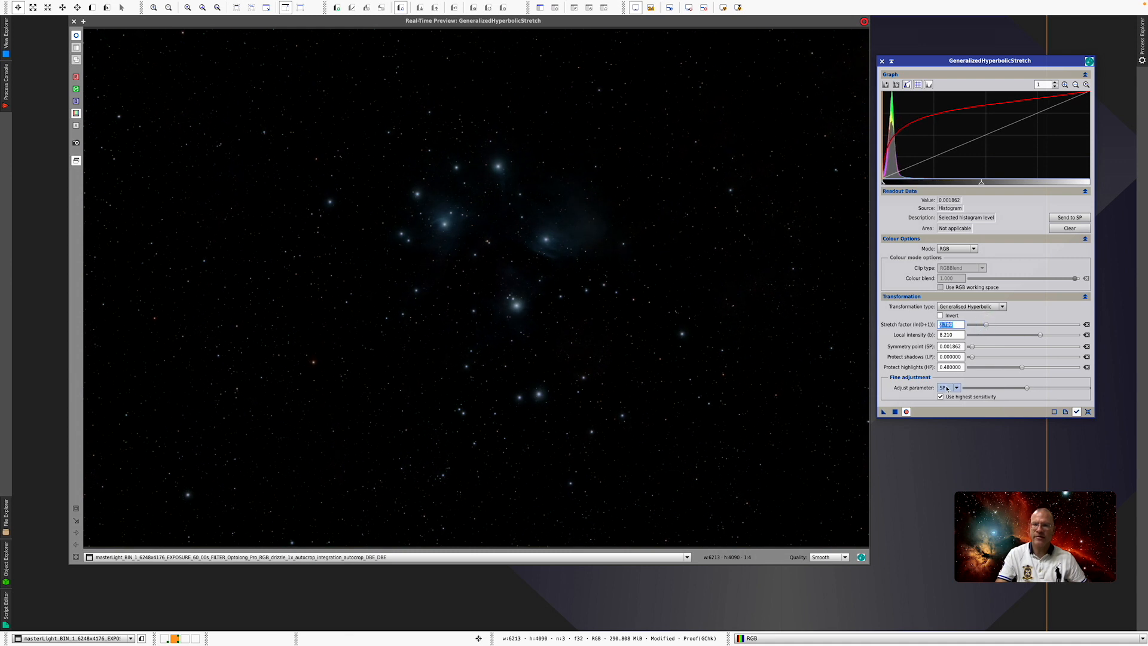
pyautogui.click(896, 412)
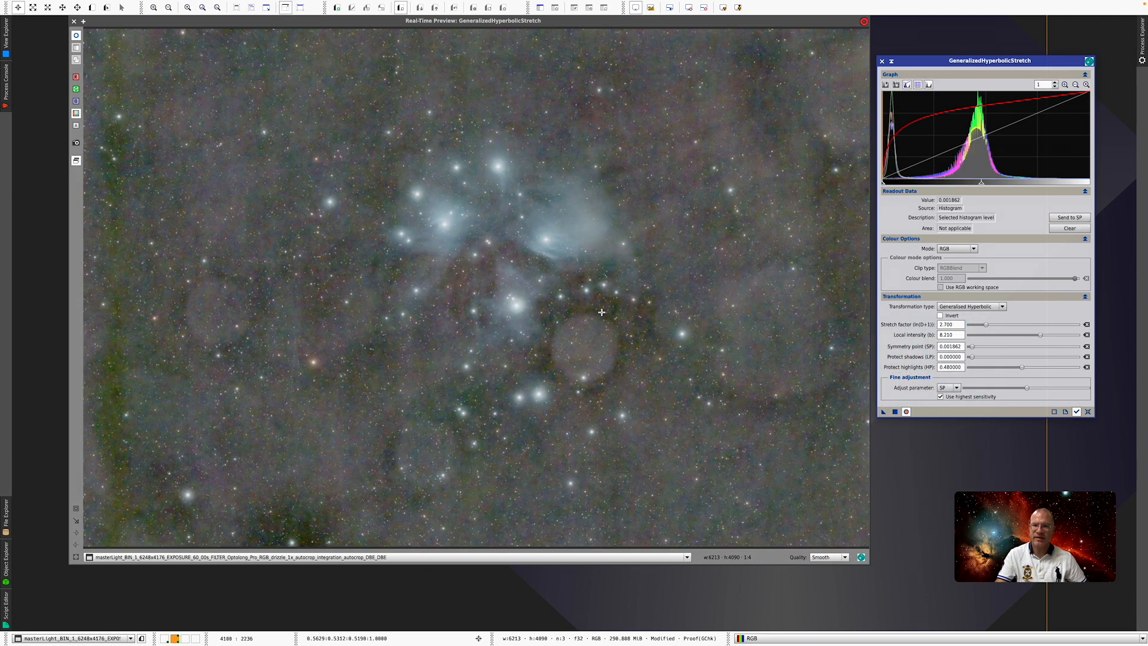
pyautogui.click(1088, 412)
pyautogui.click(1089, 412)
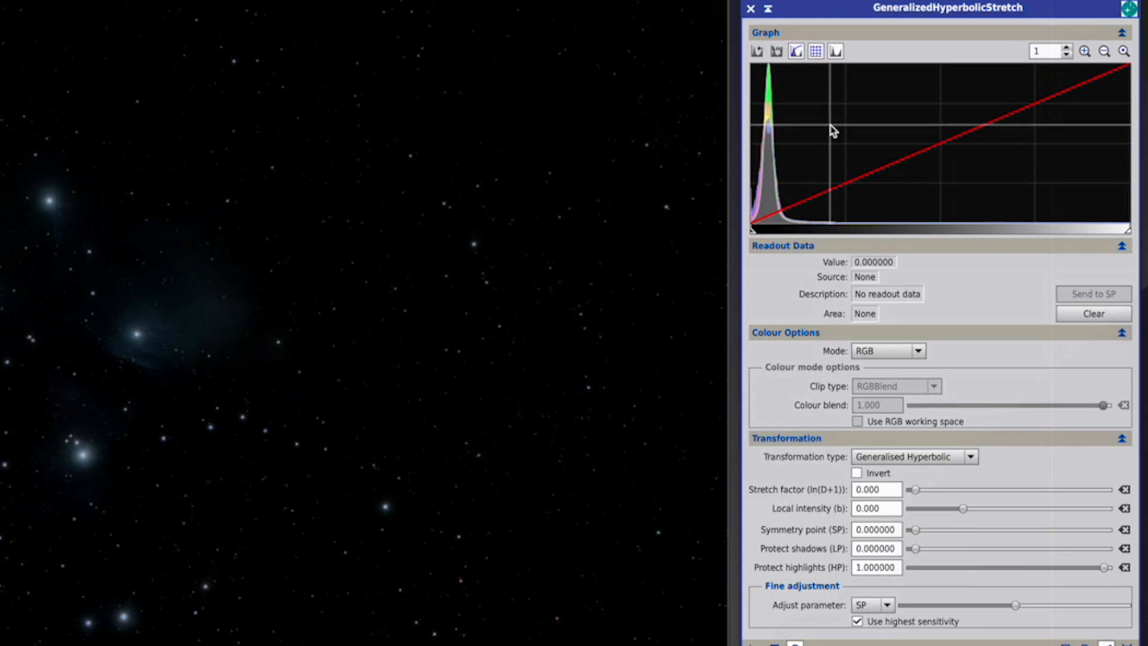
# - Select the histogram level 0.082073 just right of the peak and assign it as the symmetry point
pyautogui.moveTo(831, 127)
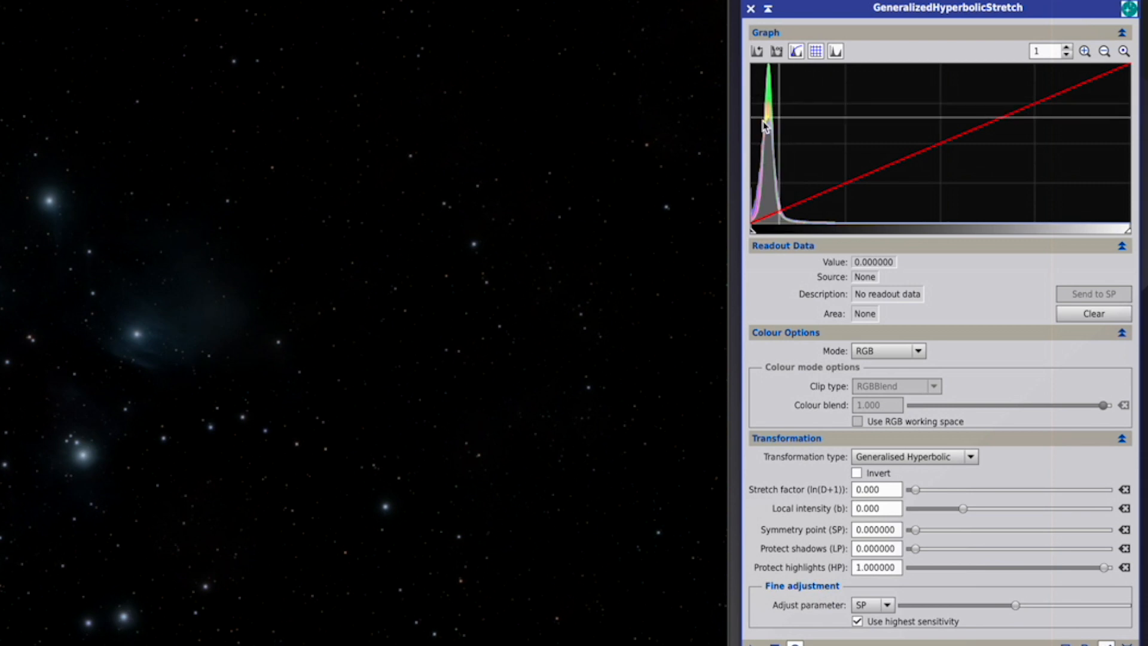
pyautogui.moveTo(822, 151)
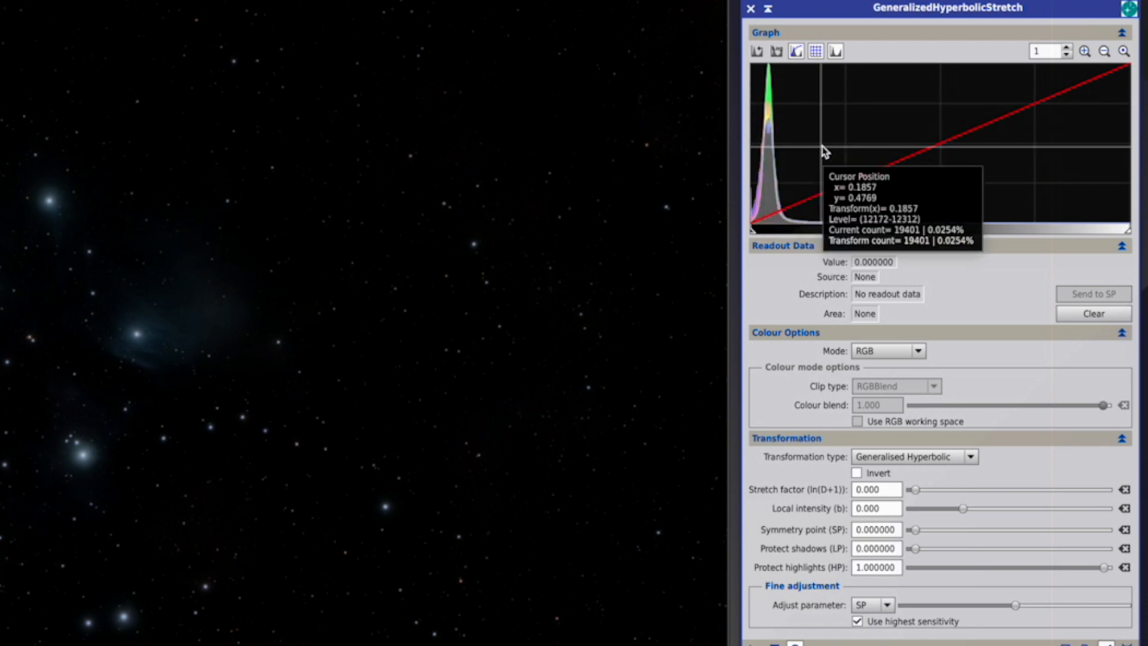
pyautogui.click(787, 160)
pyautogui.click(781, 160)
pyautogui.click(1078, 293)
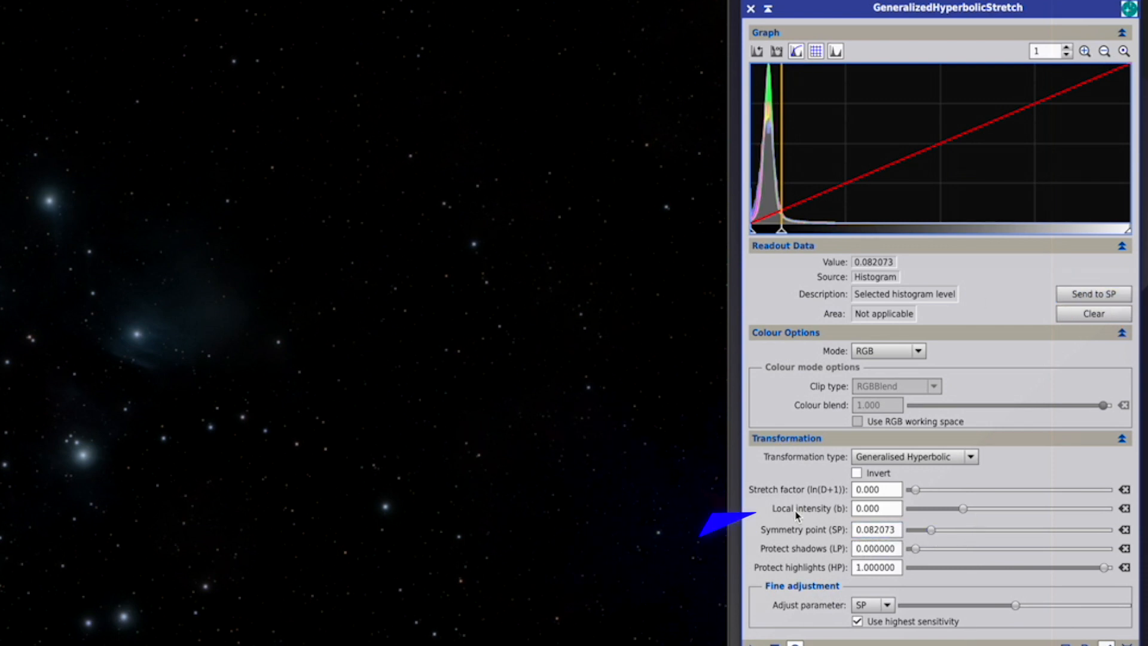
# - Set stretch factor 0.340, local intensity 1.950, symmetry point 0.160000 and protect highlights 0.490000, and compare the result with the unstretched image
pyautogui.moveTo(964, 511); pyautogui.dragTo(993, 509)
pyautogui.moveTo(845, 514)
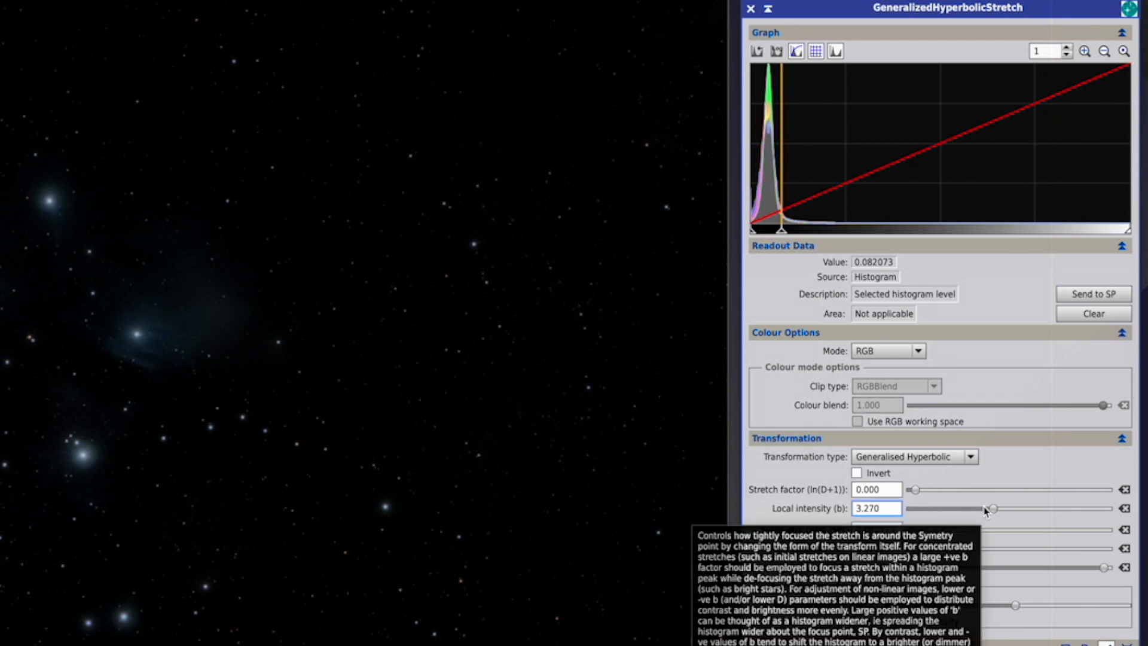
pyautogui.moveTo(1105, 568); pyautogui.dragTo(1010, 569)
pyautogui.moveTo(915, 489); pyautogui.dragTo(920, 491)
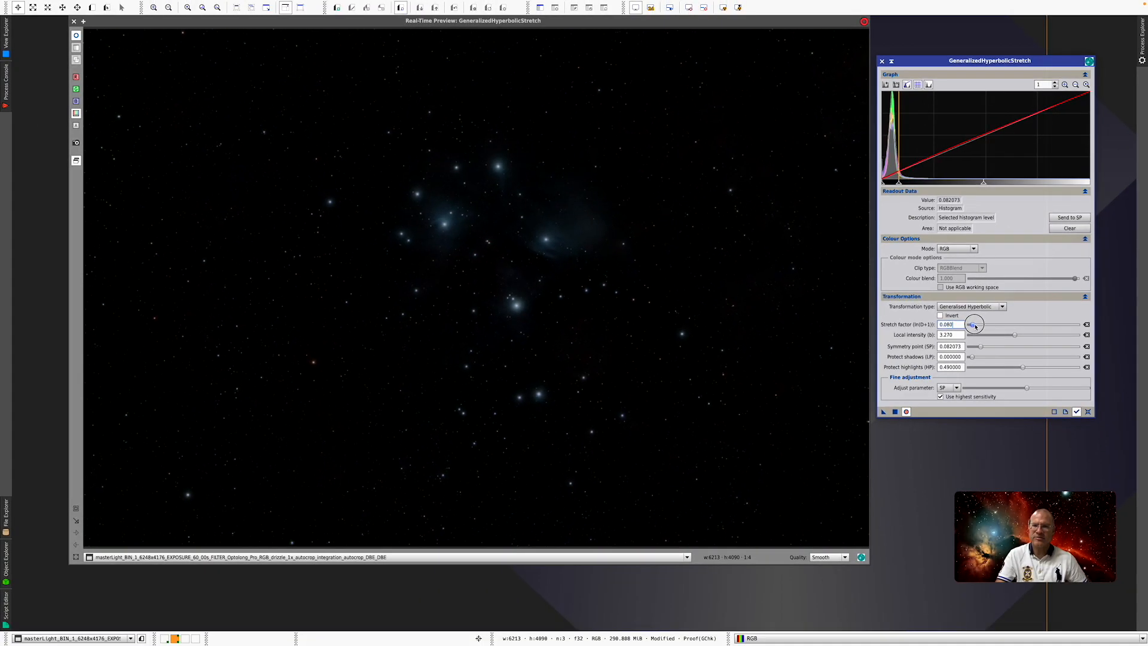
pyautogui.moveTo(975, 326); pyautogui.dragTo(1008, 334)
pyautogui.click(545, 200)
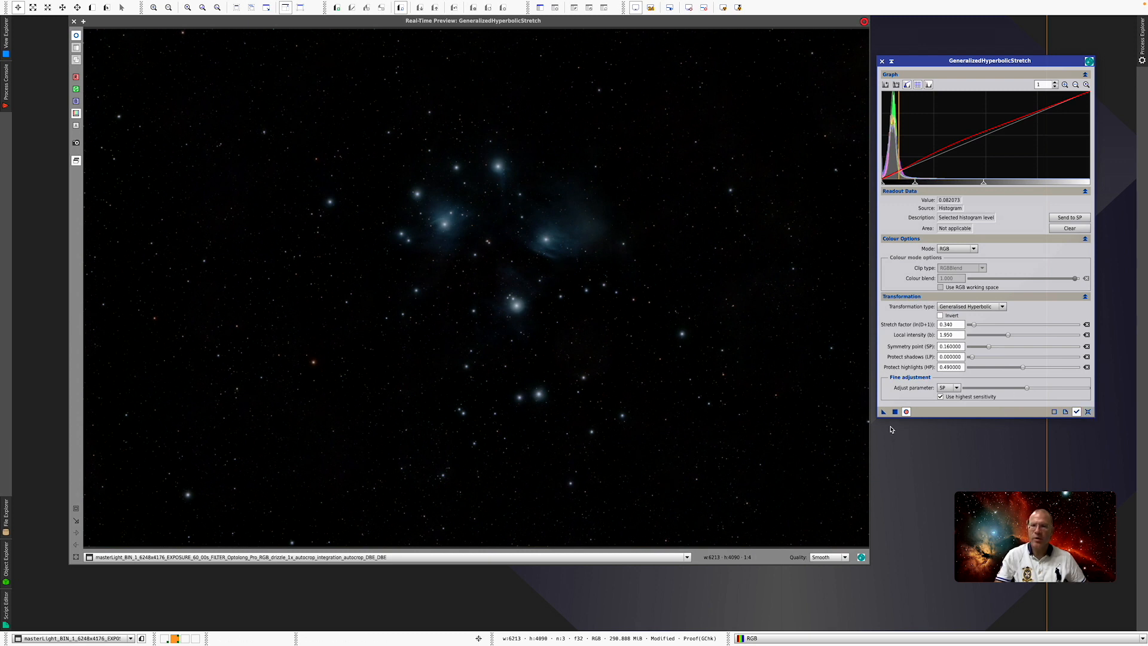
pyautogui.click(906, 412)
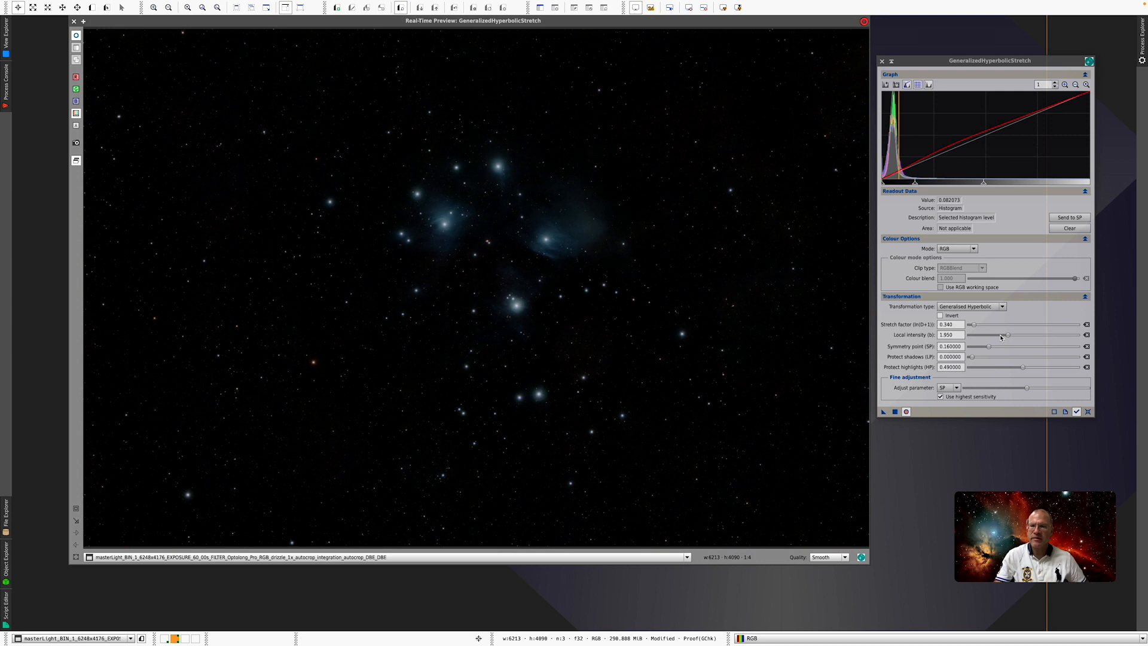
# - Raise the local intensity to 3.790 and the stretch factor to 0.600, apply the stretch to the image and reset the settings
pyautogui.moveTo(1008, 336)
pyautogui.moveTo(1009, 336); pyautogui.dragTo(977, 327)
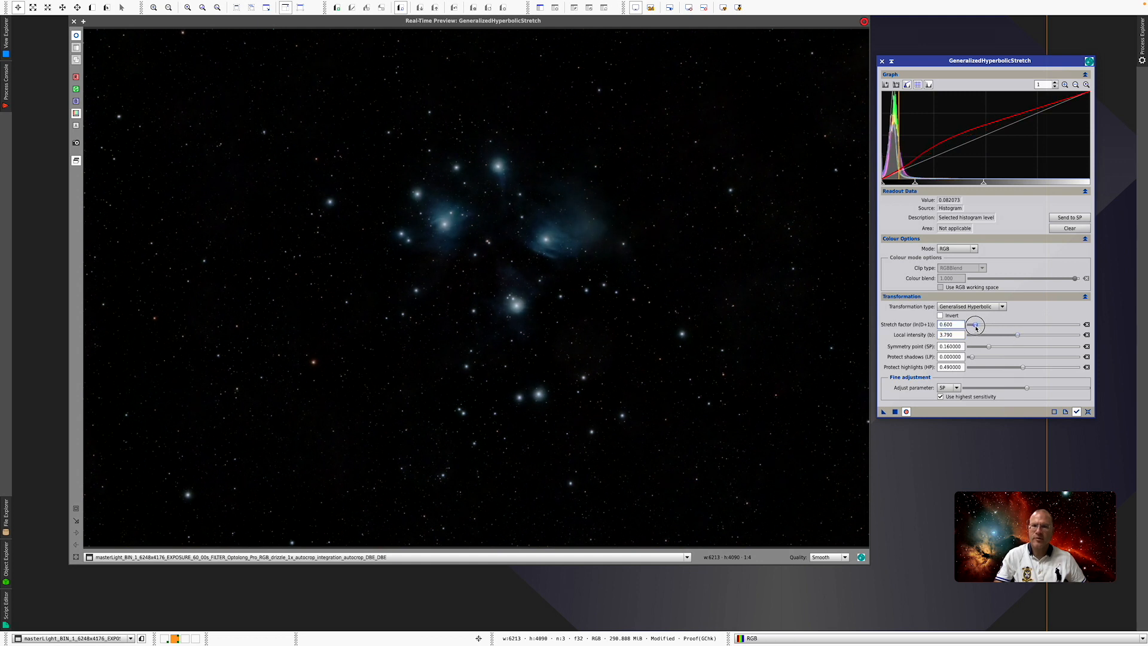
pyautogui.click(895, 414)
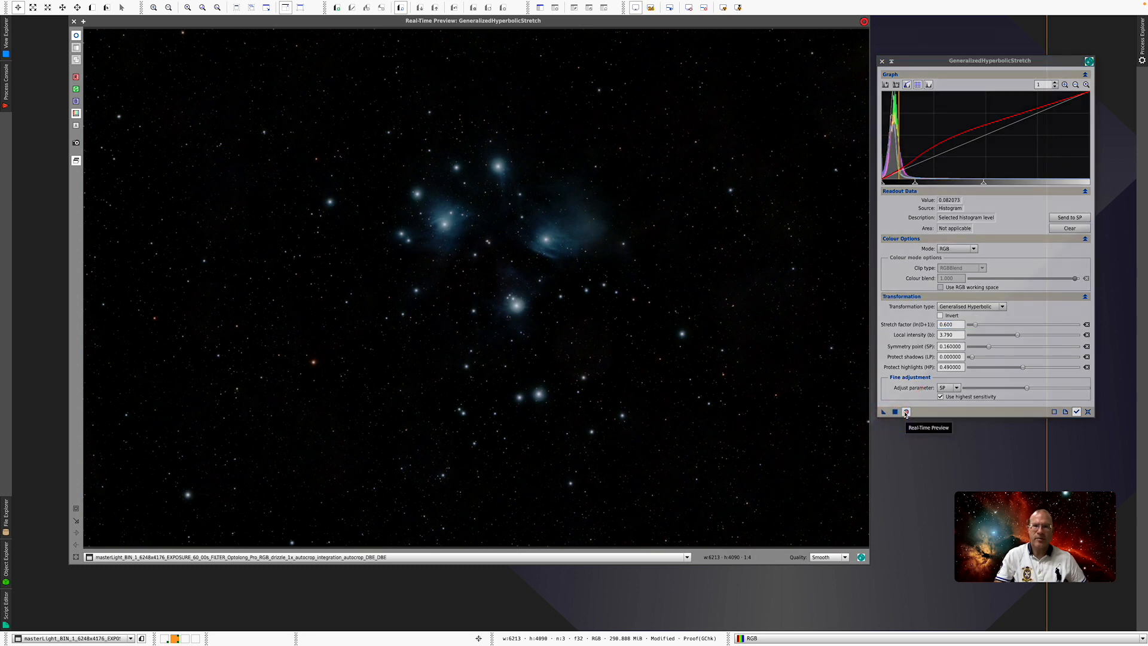
pyautogui.click(906, 414)
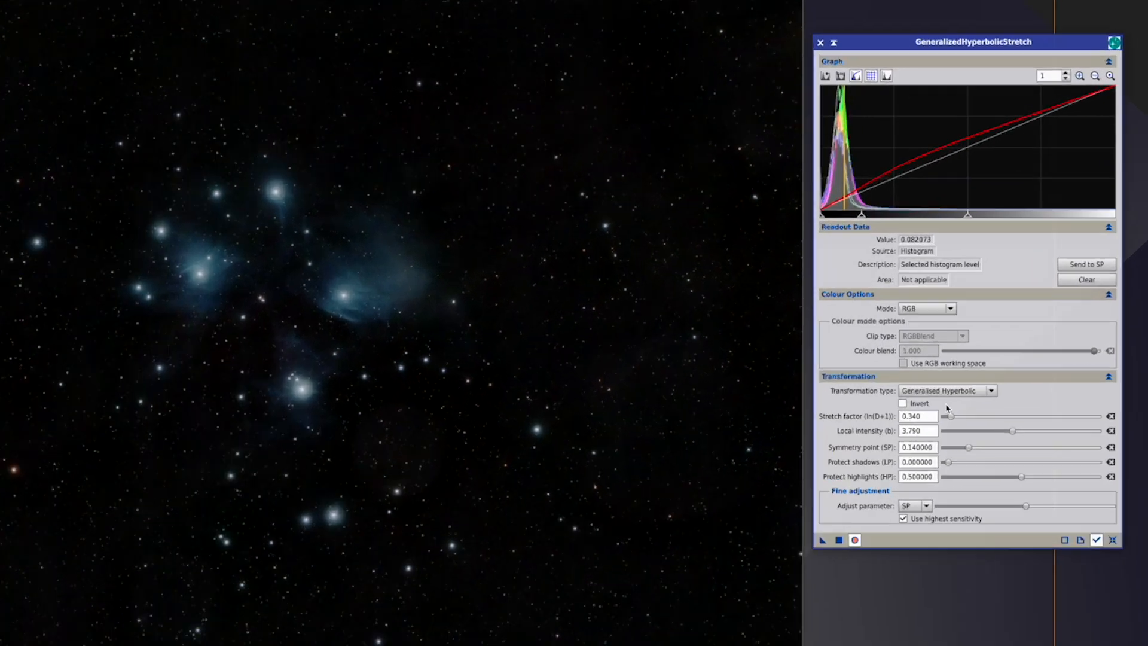
pyautogui.click(1088, 411)
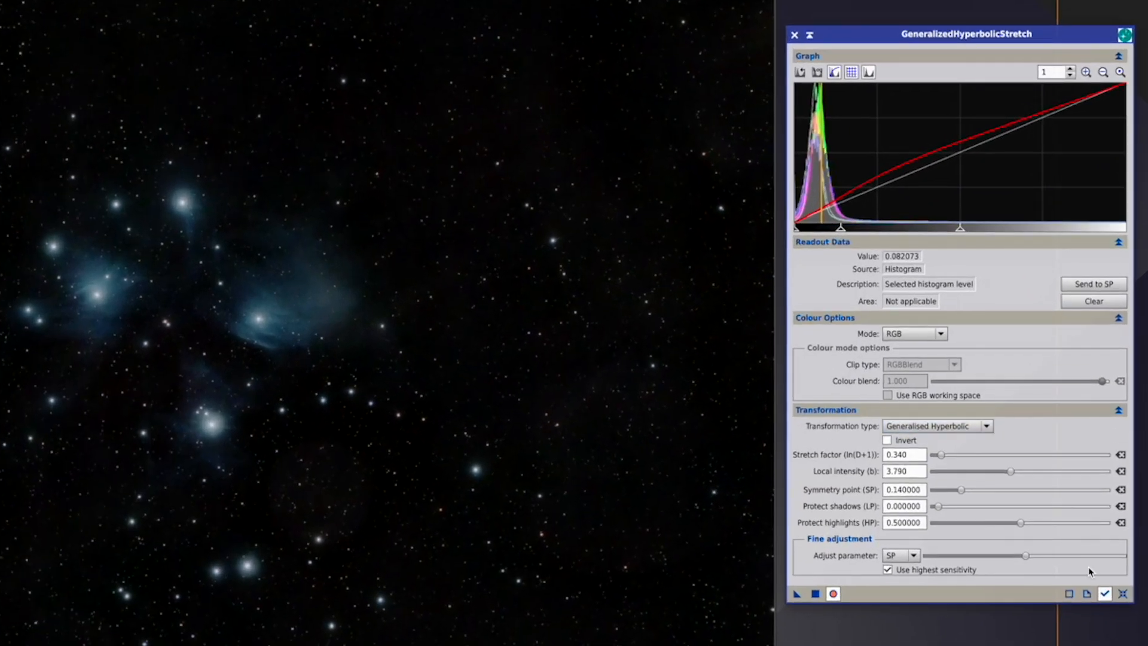
# - Switch the transformation type to Linear and enter a small low clip value
pyautogui.click(971, 427)
pyautogui.click(917, 477)
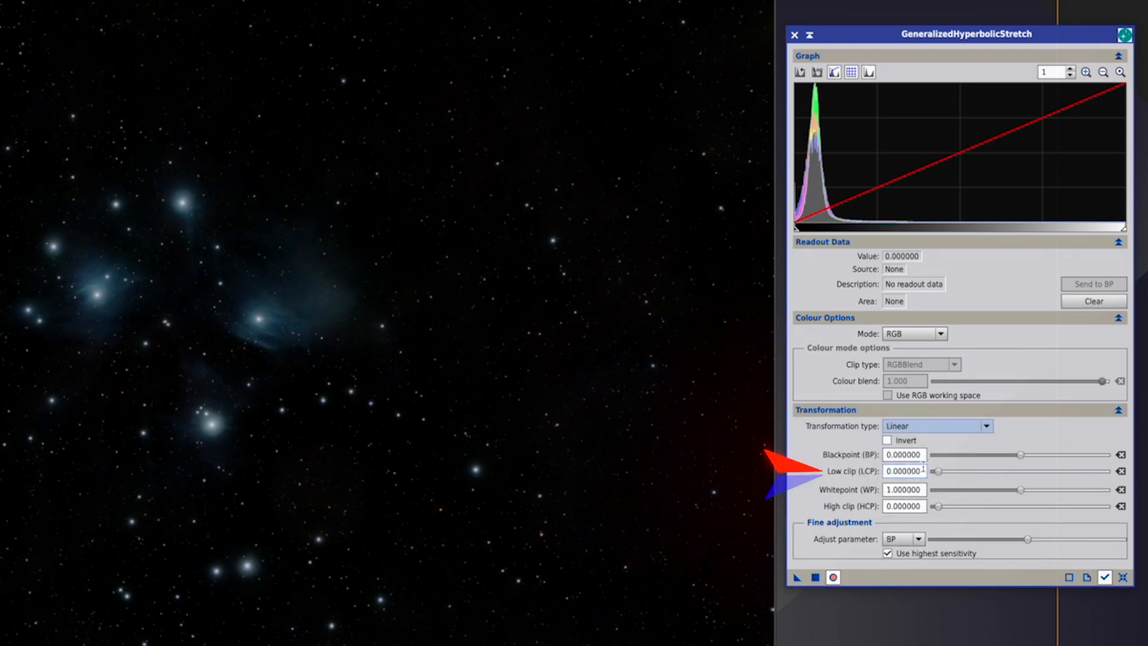
pyautogui.click(922, 470)
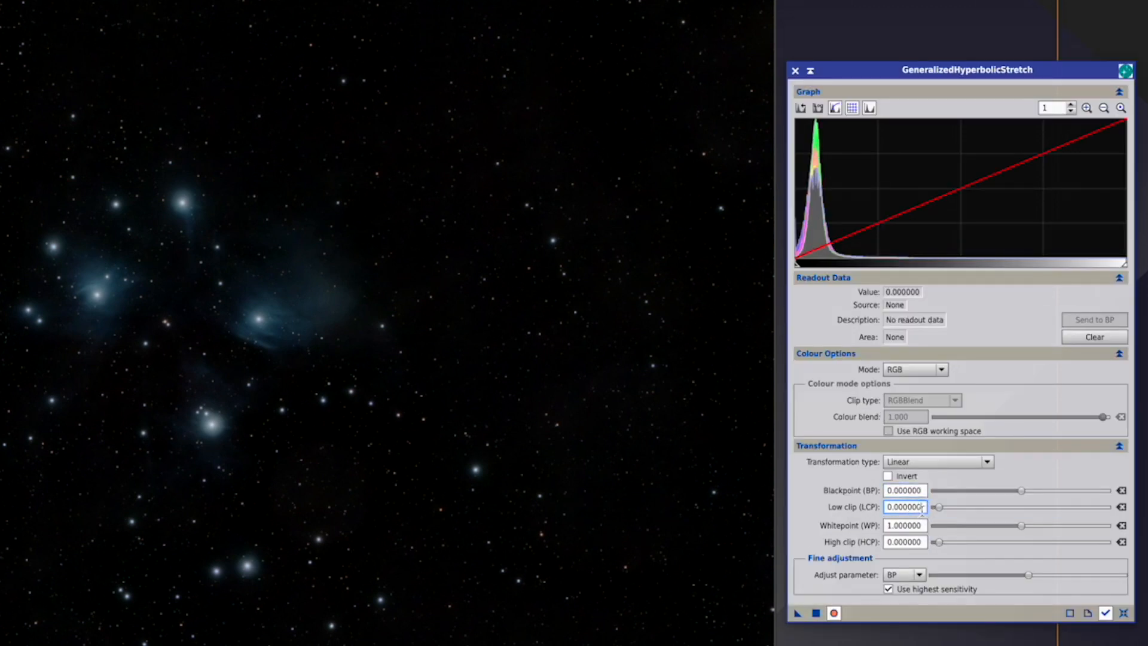
pyautogui.press('BackSpace')
pyautogui.press('BackSpace')
pyautogui.press('BackSpace')
pyautogui.press('BackSpace')
pyautogui.press('BackSpace')
pyautogui.write('1')
# - Re-enter the low clip as about 0.1 so the blackpoint is set to 0.027543
pyautogui.click(904, 490)
pyautogui.click(923, 507)
pyautogui.press('BackSpace')
pyautogui.press('BackSpace')
pyautogui.press('BackSpace')
pyautogui.press('BackSpace')
pyautogui.press('BackSpace')
pyautogui.press('BackSpace')
pyautogui.write('1')
pyautogui.click(917, 487)
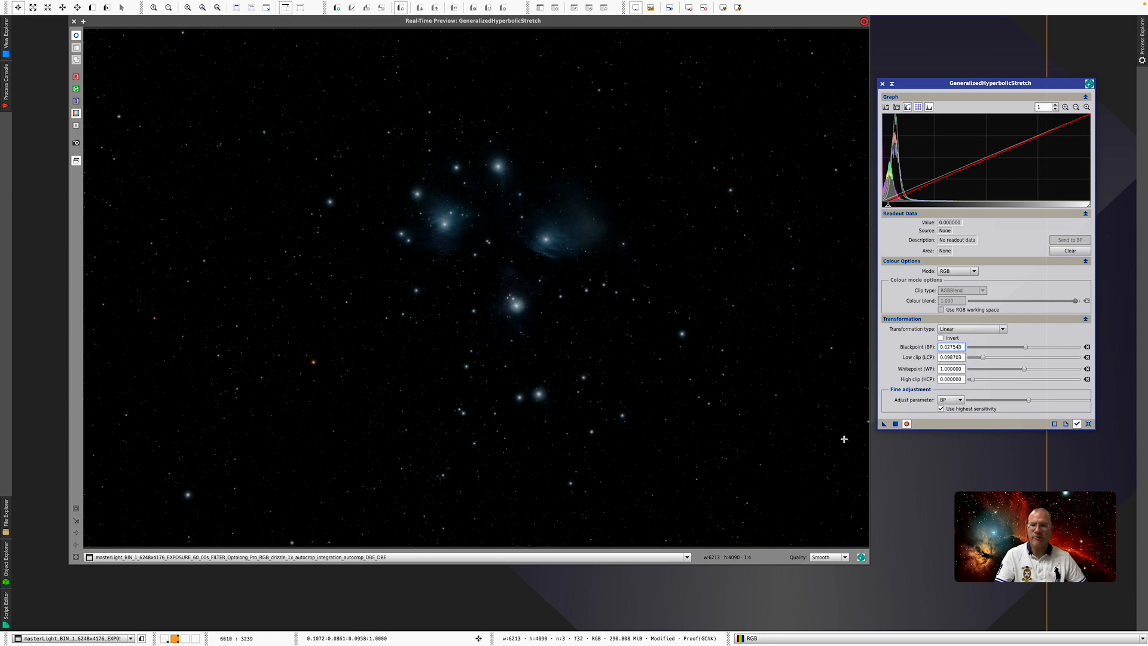
# - Apply the linear blackpoint adjustment to the image and close GeneralizedHyperbolicStretch and its real-time preview
pyautogui.click(896, 424)
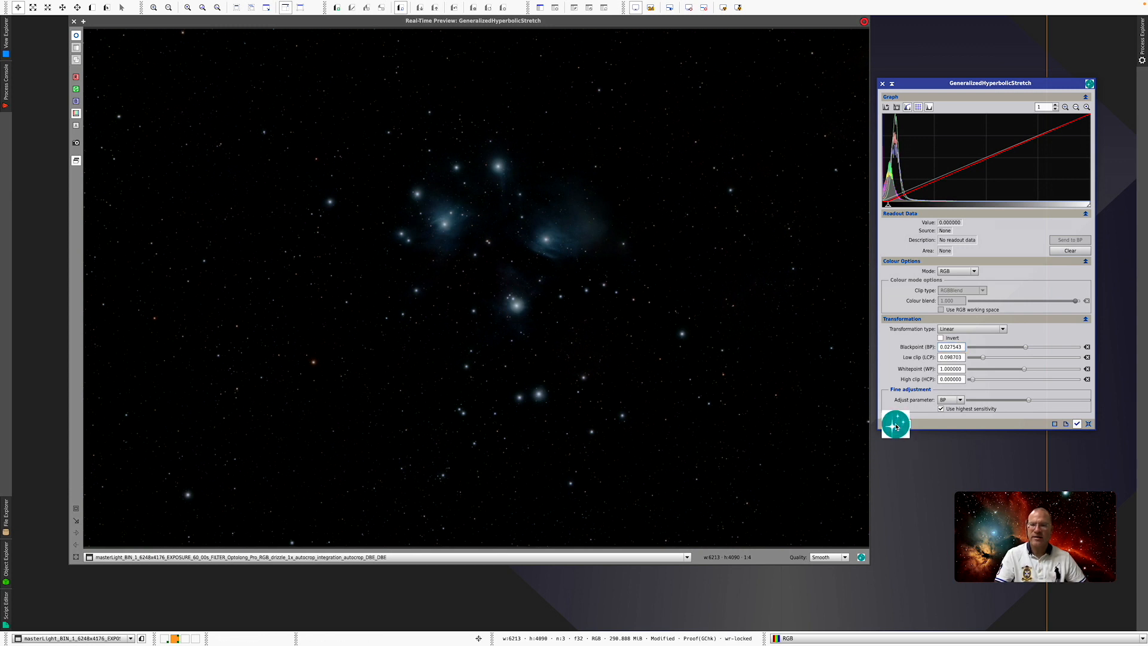
pyautogui.click(883, 85)
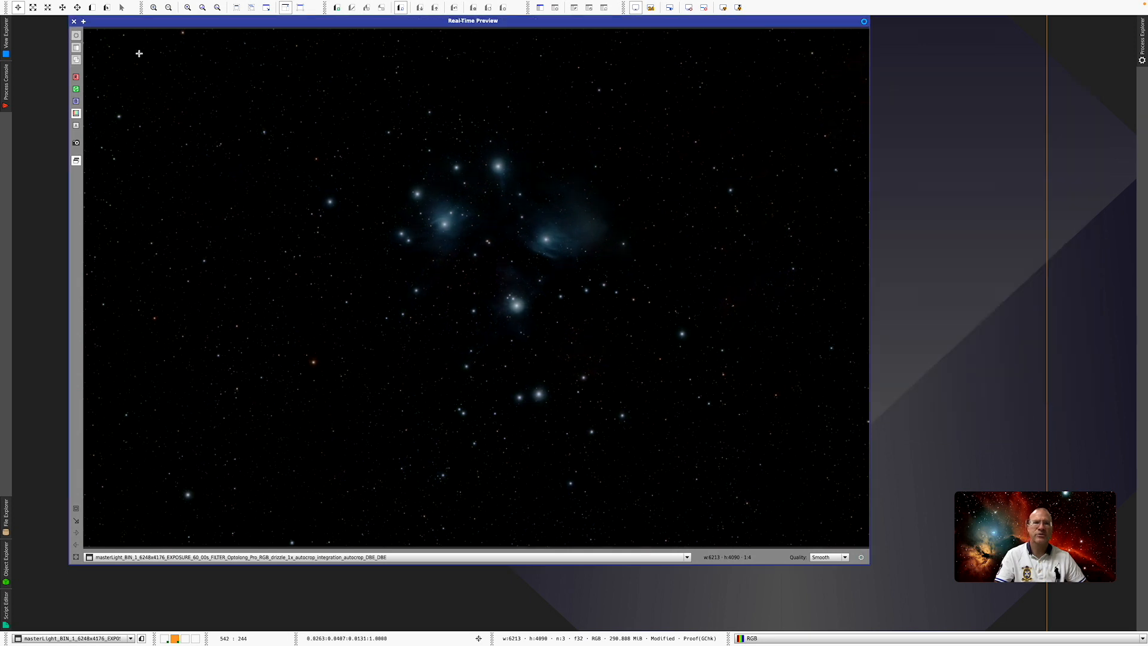
pyautogui.click(74, 22)
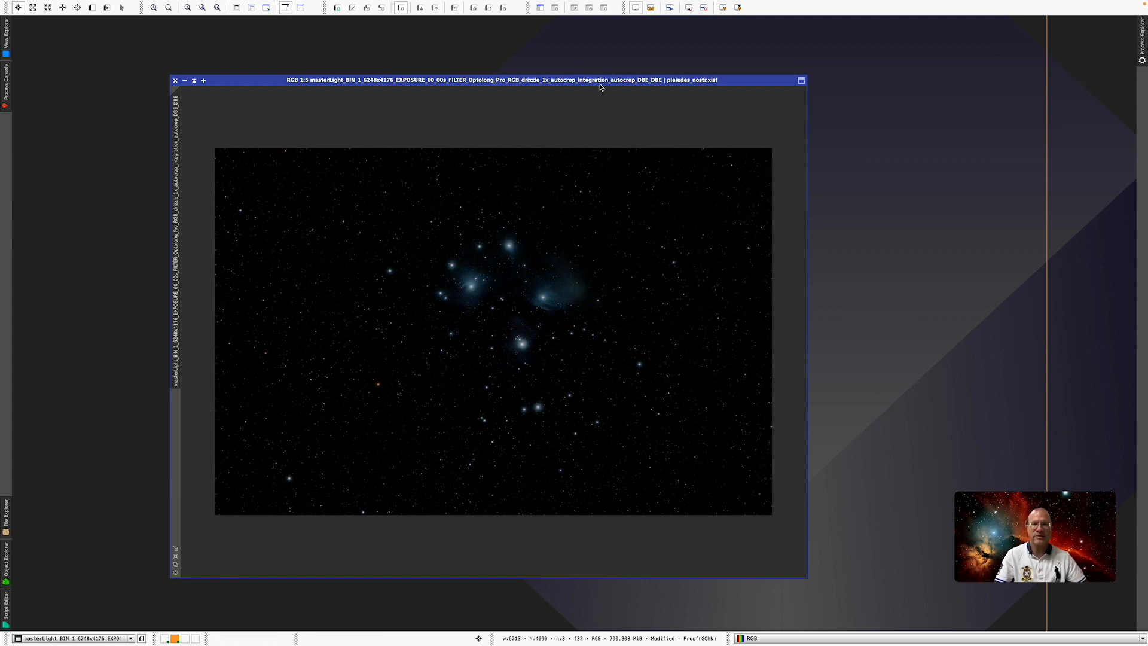
# - Reposition and enlarge the Pleiades image window and zoom the image to 1:4
pyautogui.moveTo(601, 88); pyautogui.dragTo(510, 52)
pyautogui.moveTo(716, 542); pyautogui.dragTo(825, 612)
pyautogui.scroll(1, 641, 468)
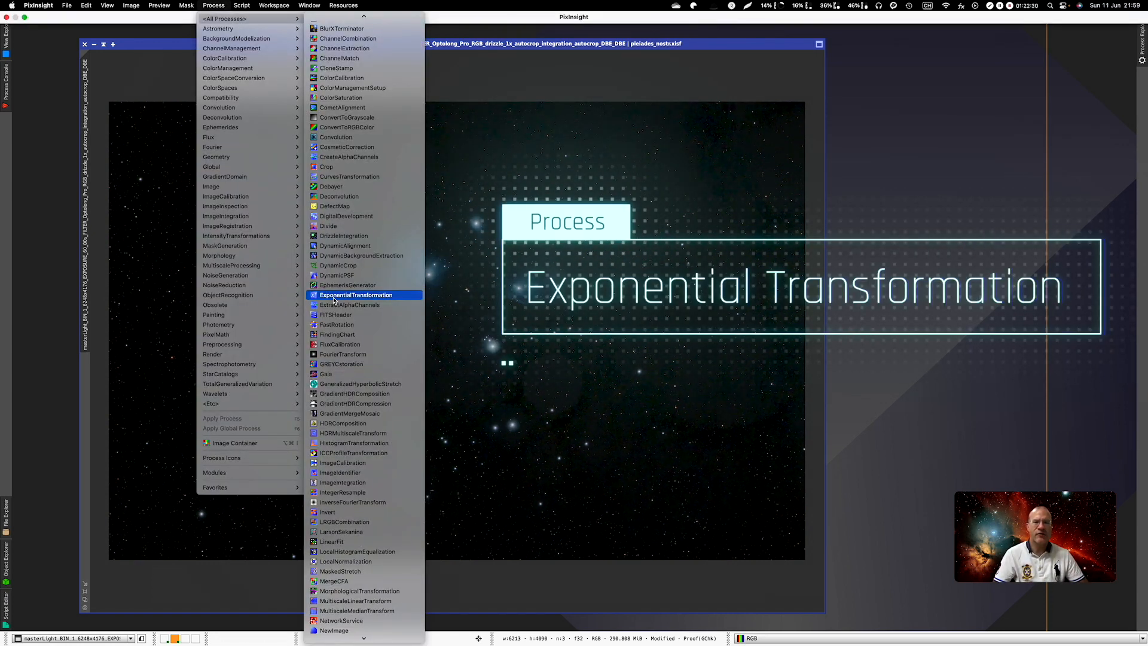
# - Open ExponentialTransformation with a real-time preview and compare the Power of Inverted Pixels result with the original
pyautogui.click(334, 295)
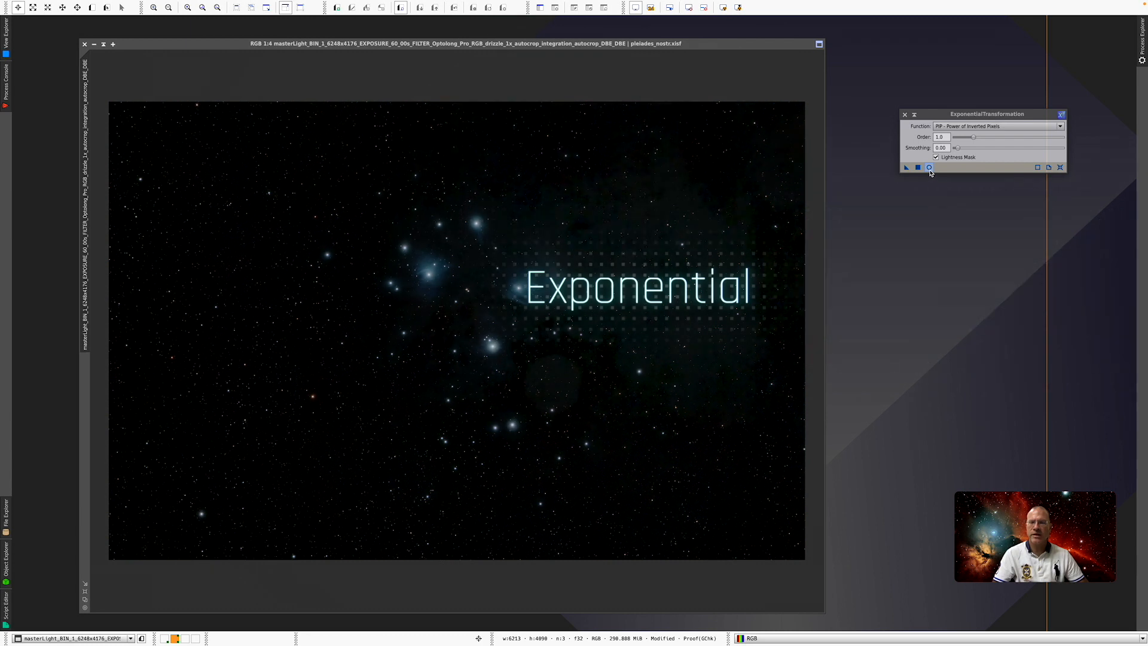
pyautogui.click(929, 169)
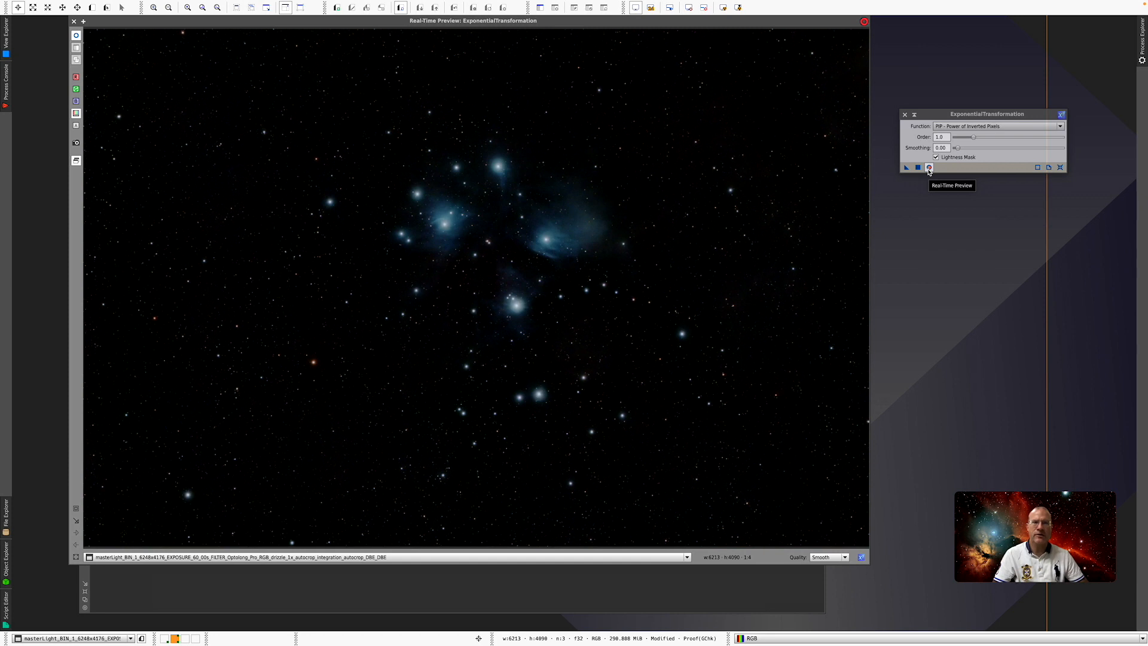
pyautogui.click(929, 168)
pyautogui.click(929, 169)
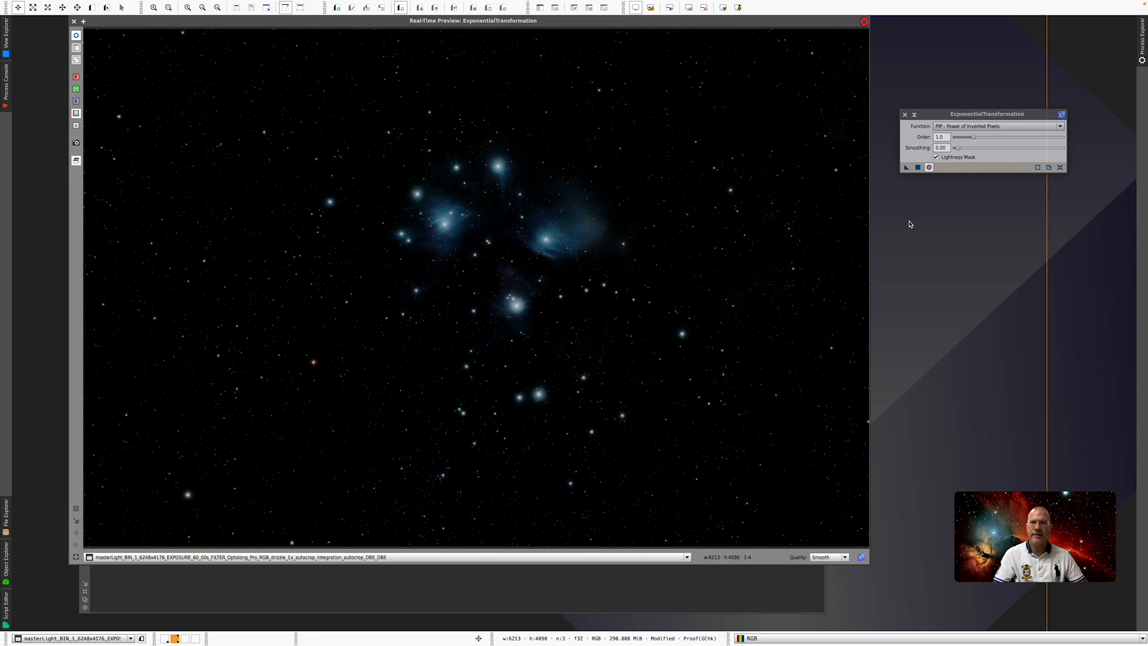
# - Lower the ExponentialTransformation order to 0.3, compare the preview with the original, and apply the transformation to the image
pyautogui.click(929, 168)
pyautogui.click(929, 168)
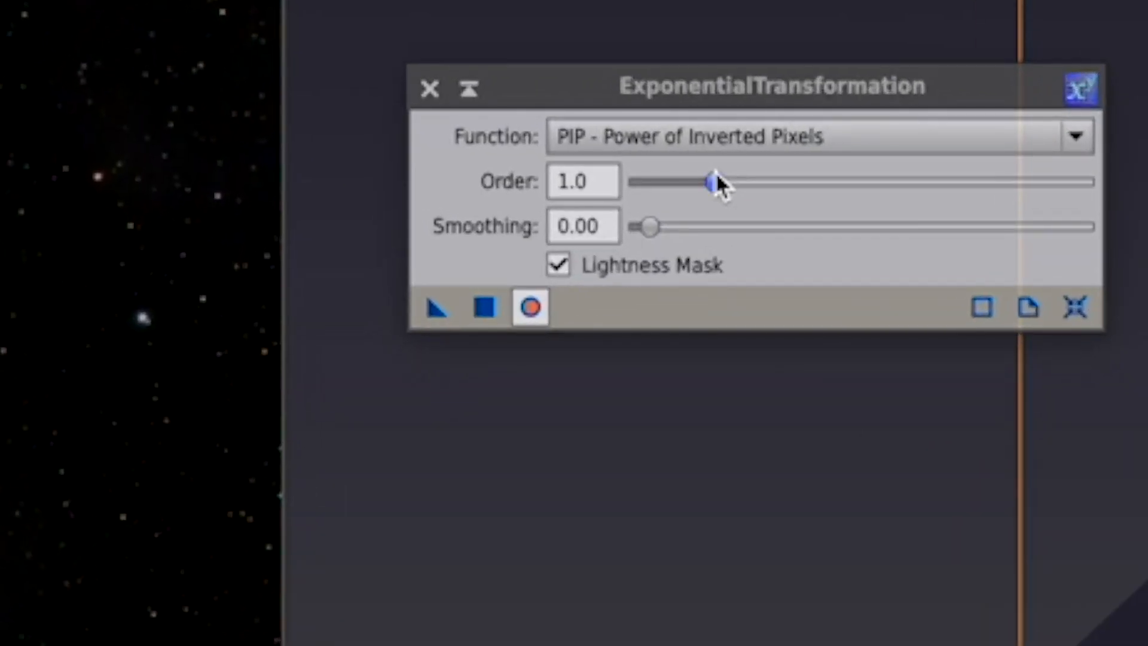
pyautogui.moveTo(718, 182); pyautogui.dragTo(662, 179)
pyautogui.click(530, 307)
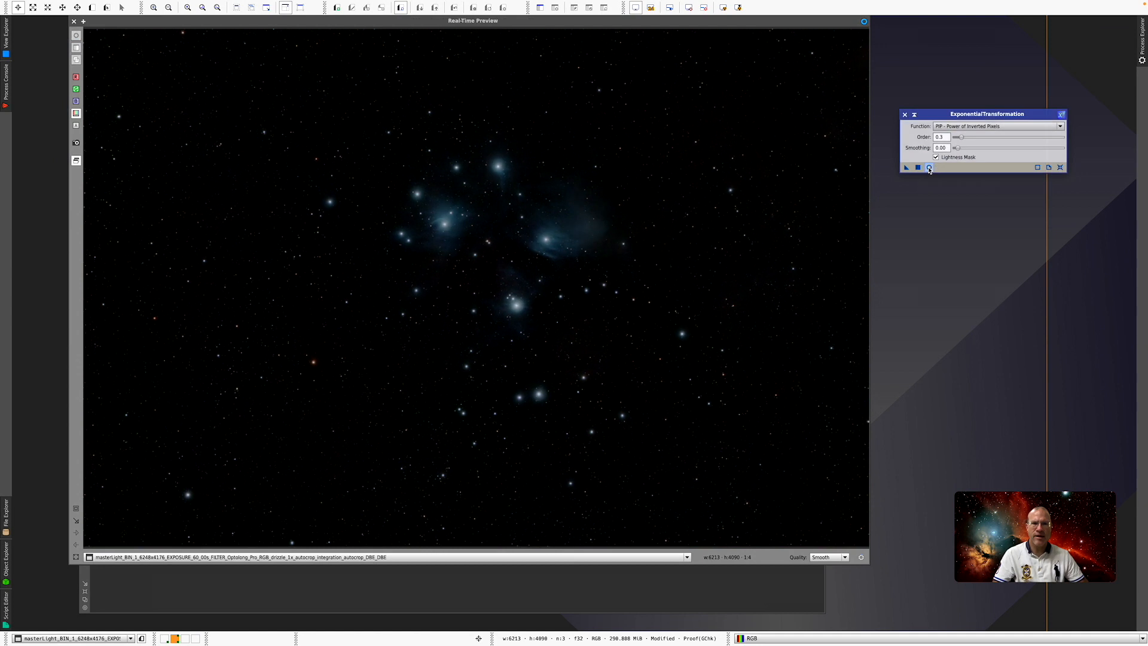
pyautogui.click(929, 168)
pyautogui.click(929, 168)
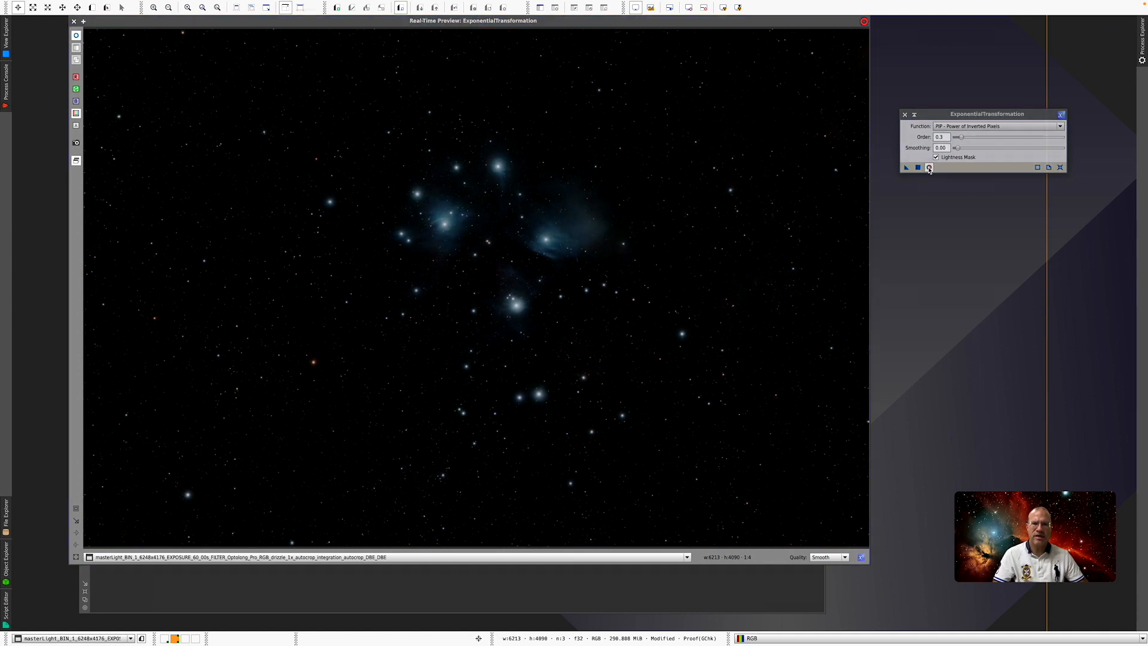
pyautogui.click(918, 168)
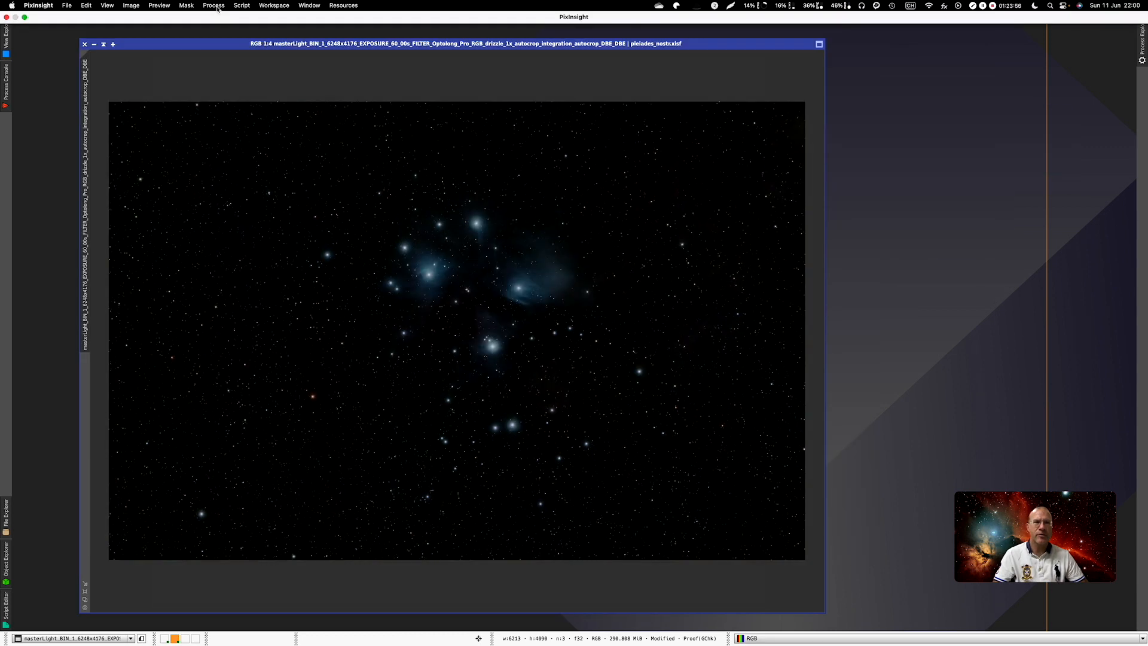
# - Open LocalHistogramEqualization with a real-time preview and place its dialog clear of the preview image
pyautogui.click(215, 6)
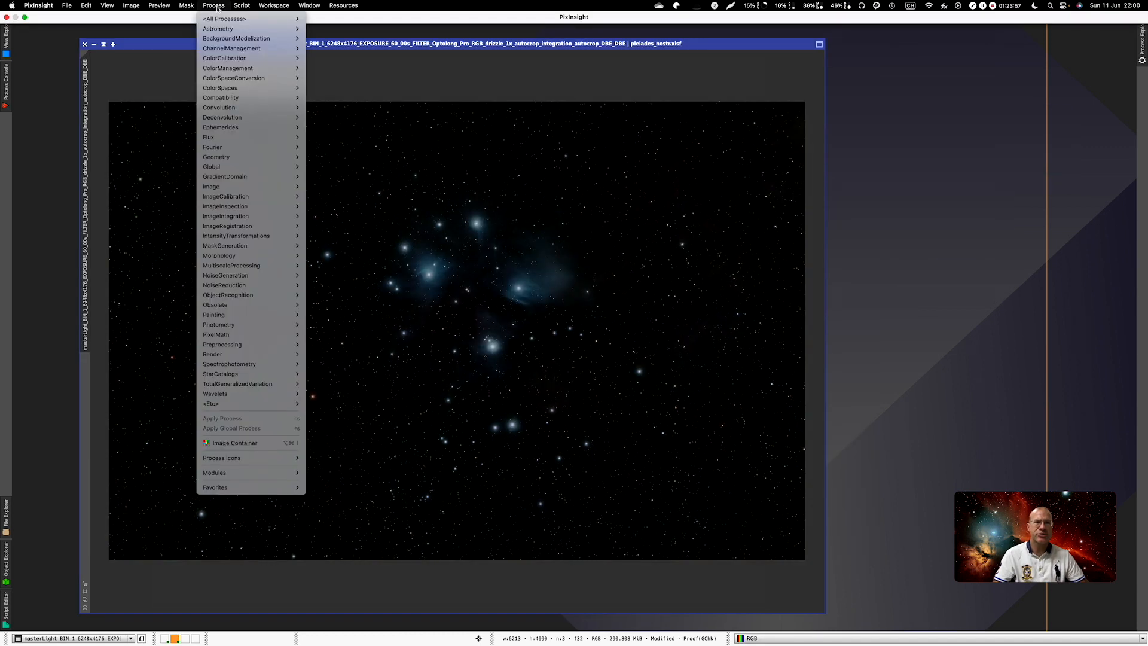
pyautogui.moveTo(240, 19)
pyautogui.scroll(-5, 405, 441)
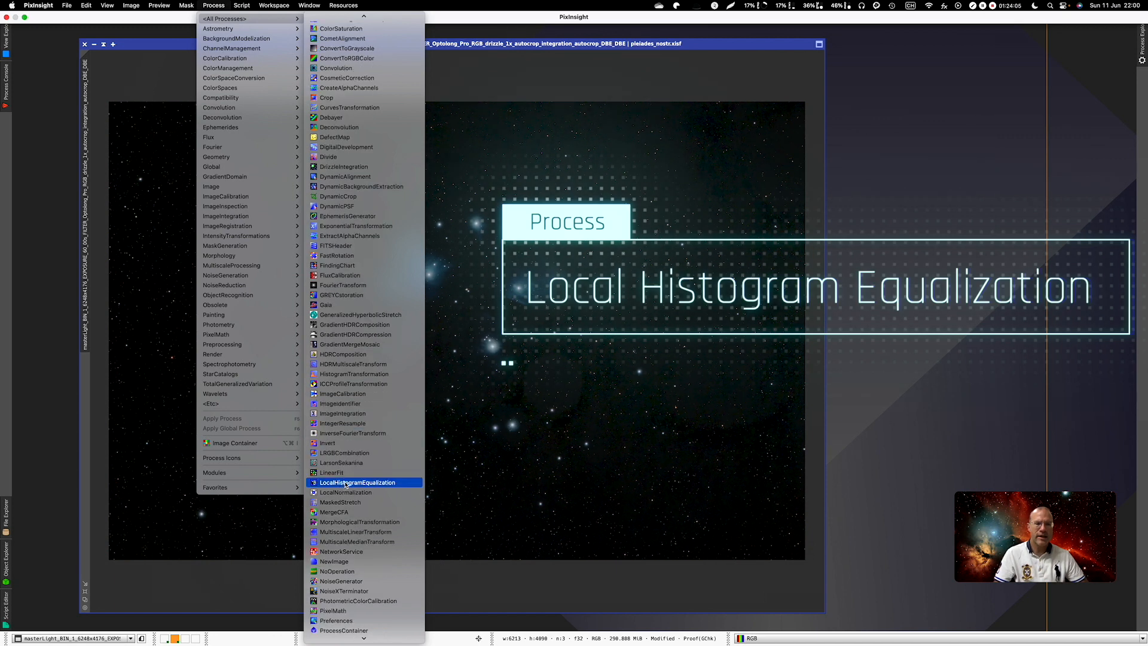
pyautogui.click(345, 482)
pyautogui.click(880, 197)
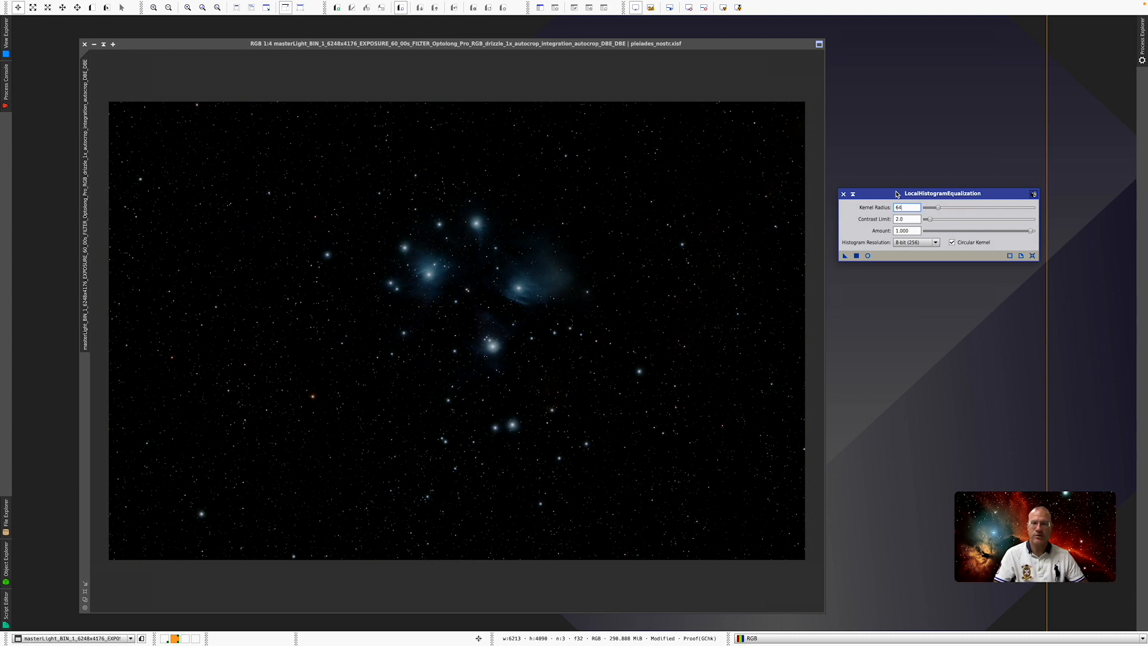
pyautogui.click(869, 258)
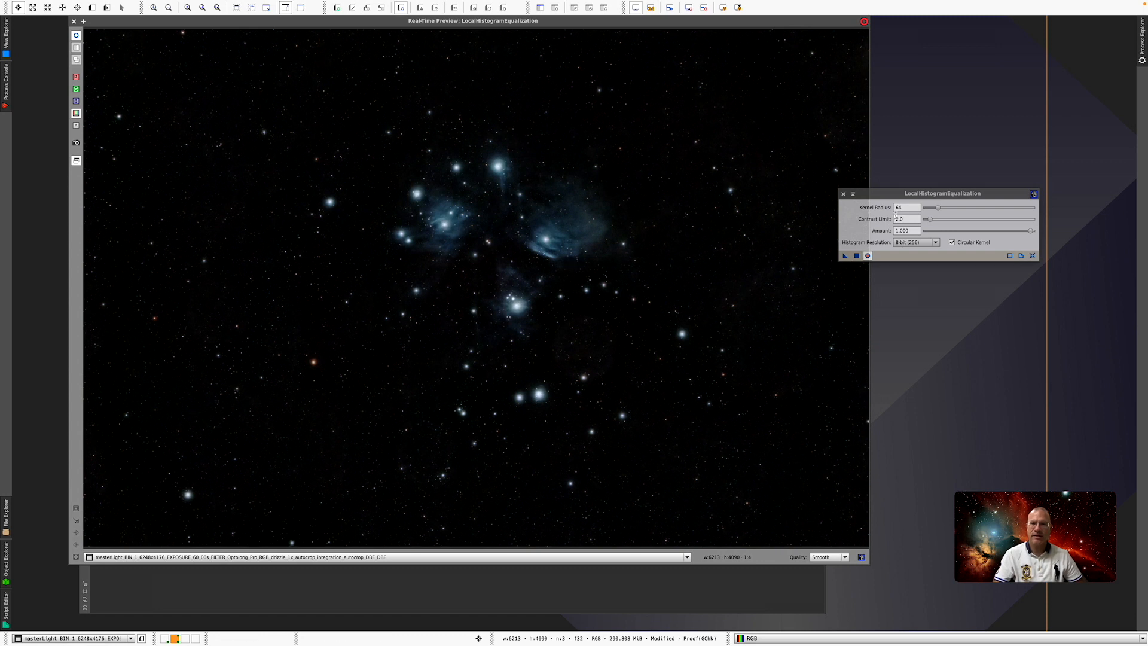
pyautogui.moveTo(880, 193); pyautogui.dragTo(920, 153)
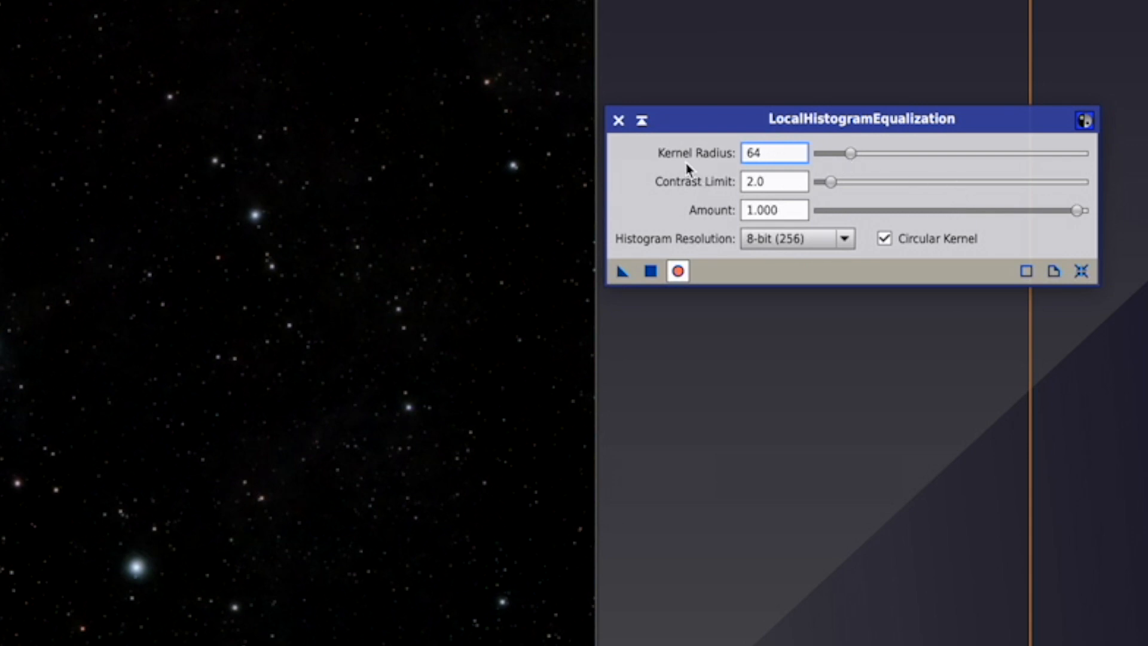
# - Set the LocalHistogramEqualization kernel radius to 150
pyautogui.moveTo(668, 166)
pyautogui.doubleClick(771, 153)
pyautogui.write('150')
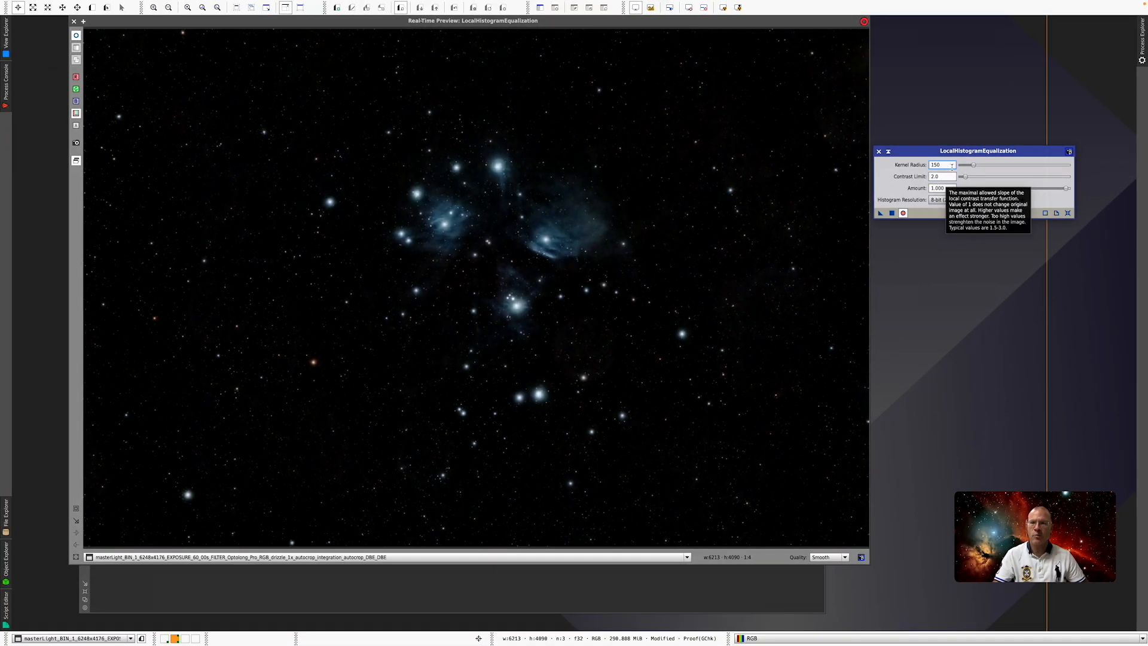
pyautogui.press('Tab')
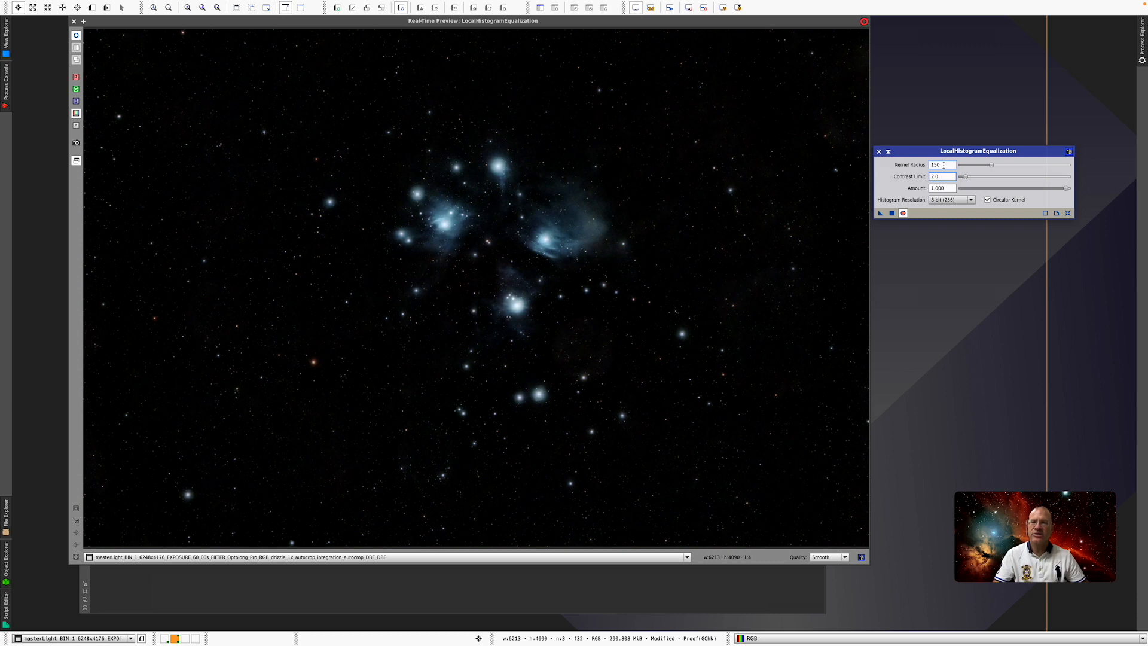
pyautogui.moveTo(990, 166)
pyautogui.mouseDown()
pyautogui.moveTo(1005, 170)
pyautogui.moveTo(991, 168)
pyautogui.mouseUp()
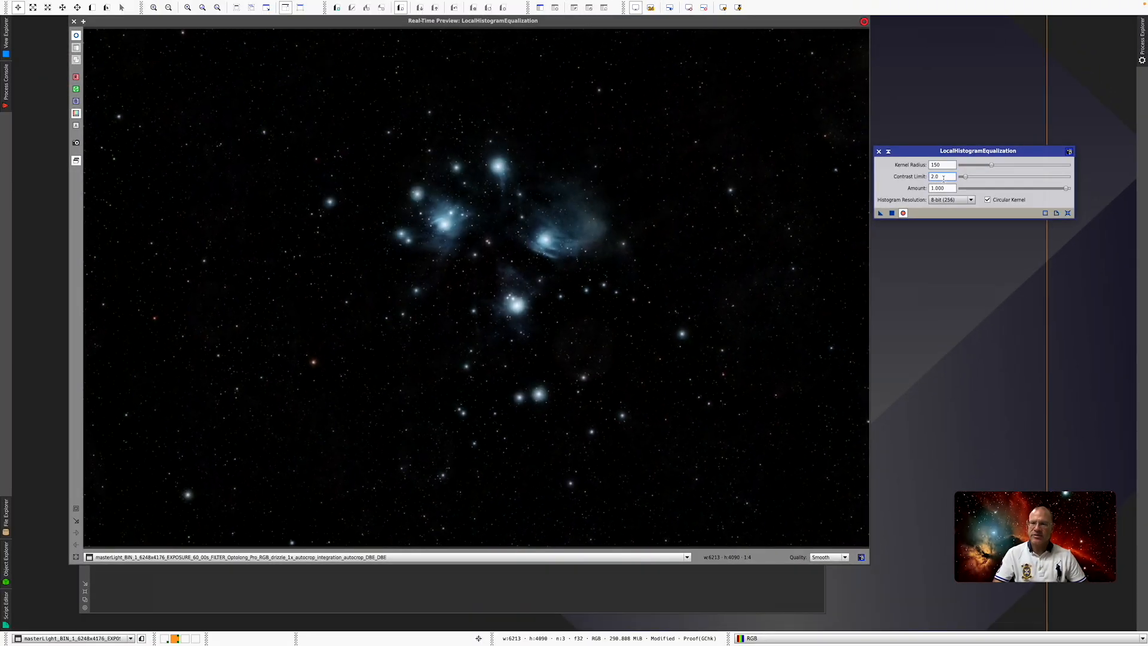
# - Set the contrast limit to 1.3 and compare the equalized preview with the original image
pyautogui.doubleClick(943, 177)
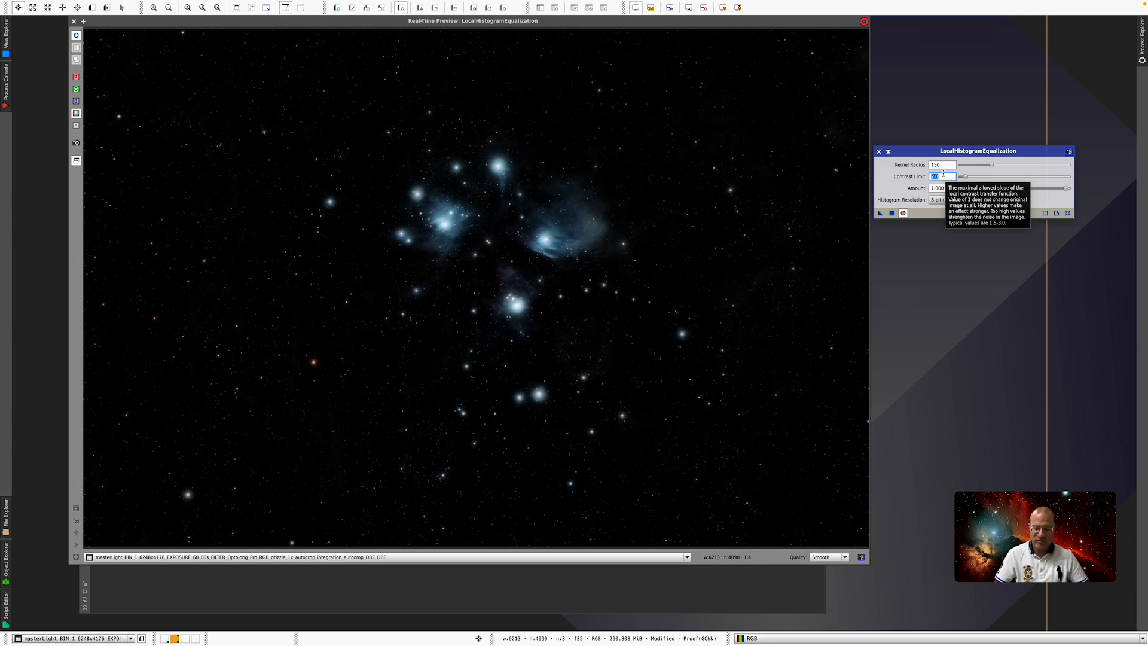
pyautogui.write('1.3')
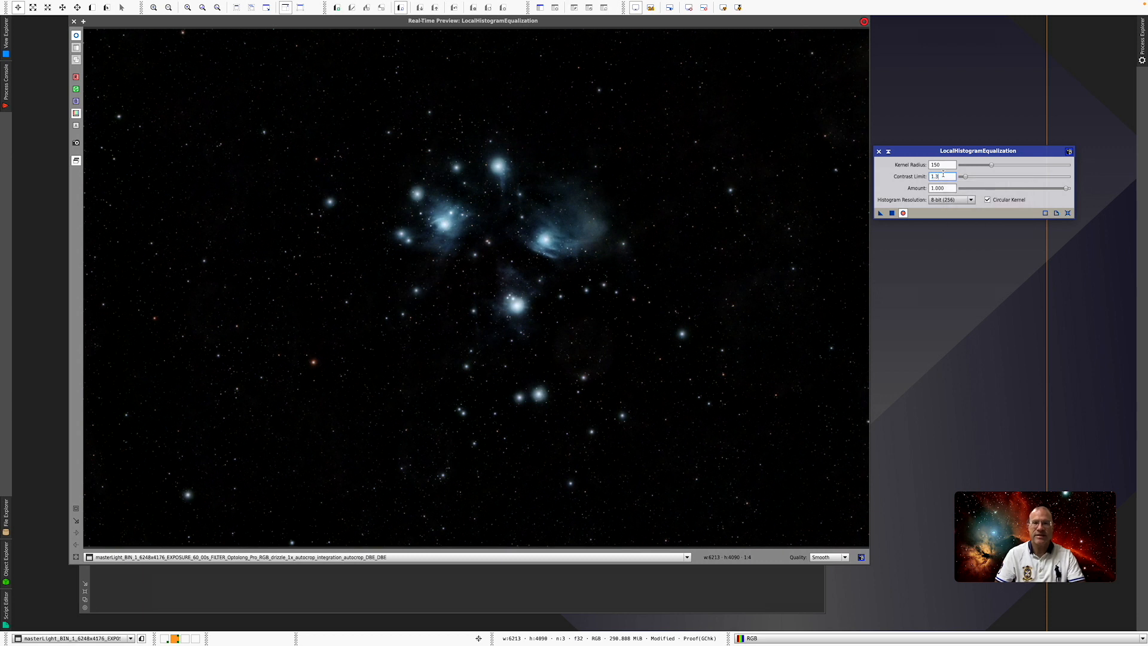
pyautogui.press('Return')
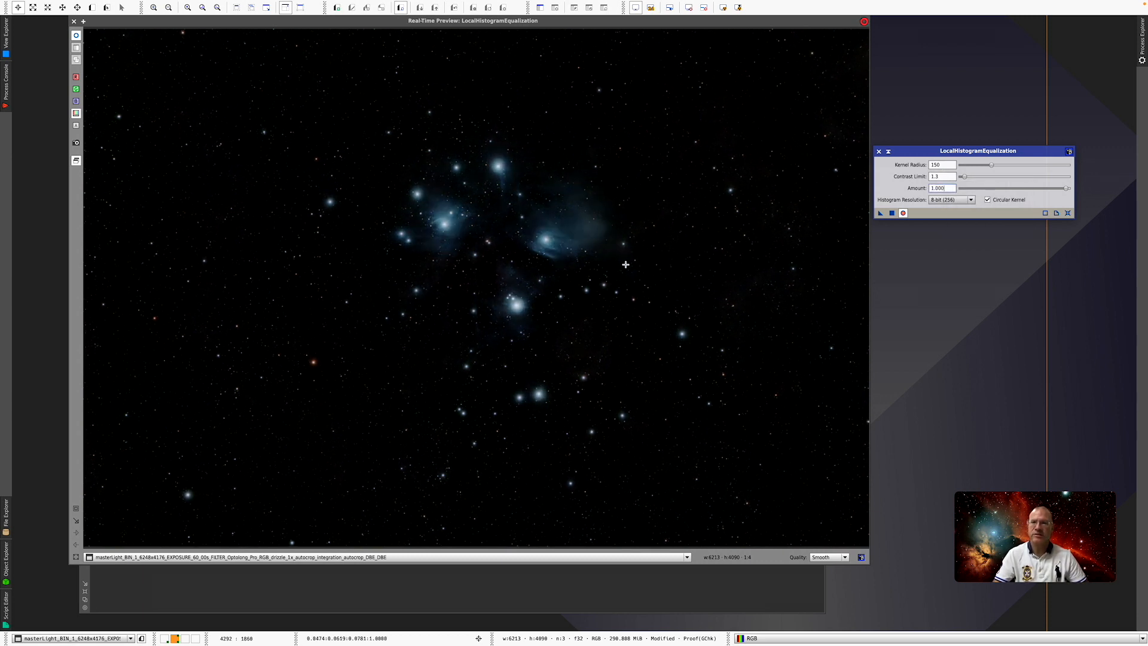
pyautogui.click(904, 214)
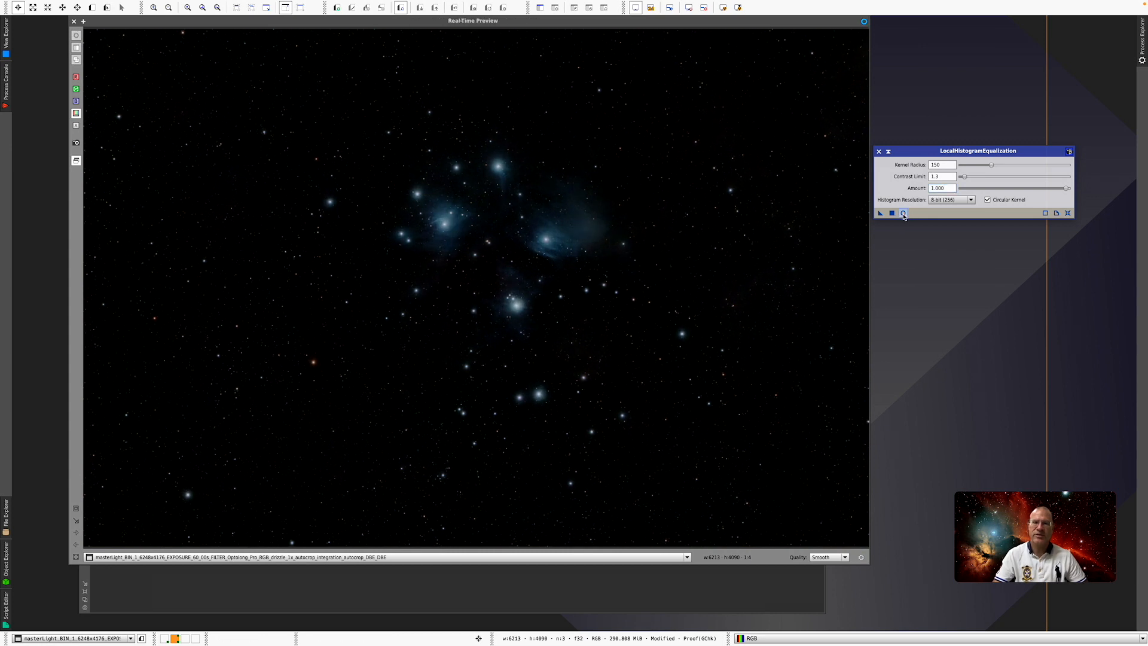
pyautogui.click(904, 213)
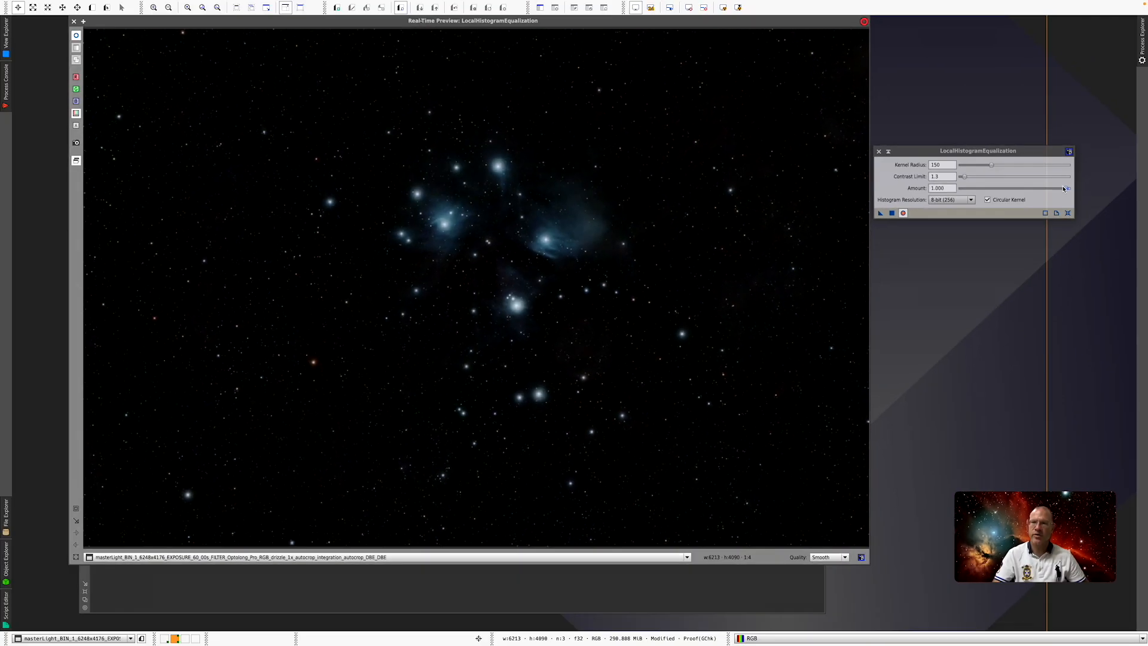
# - Reduce the local equalization amount to 0.580 and compare the preview with the original
pyautogui.click(1071, 262)
pyautogui.moveTo(1064, 188); pyautogui.dragTo(1036, 188)
pyautogui.moveTo(1036, 189); pyautogui.dragTo(1021, 189)
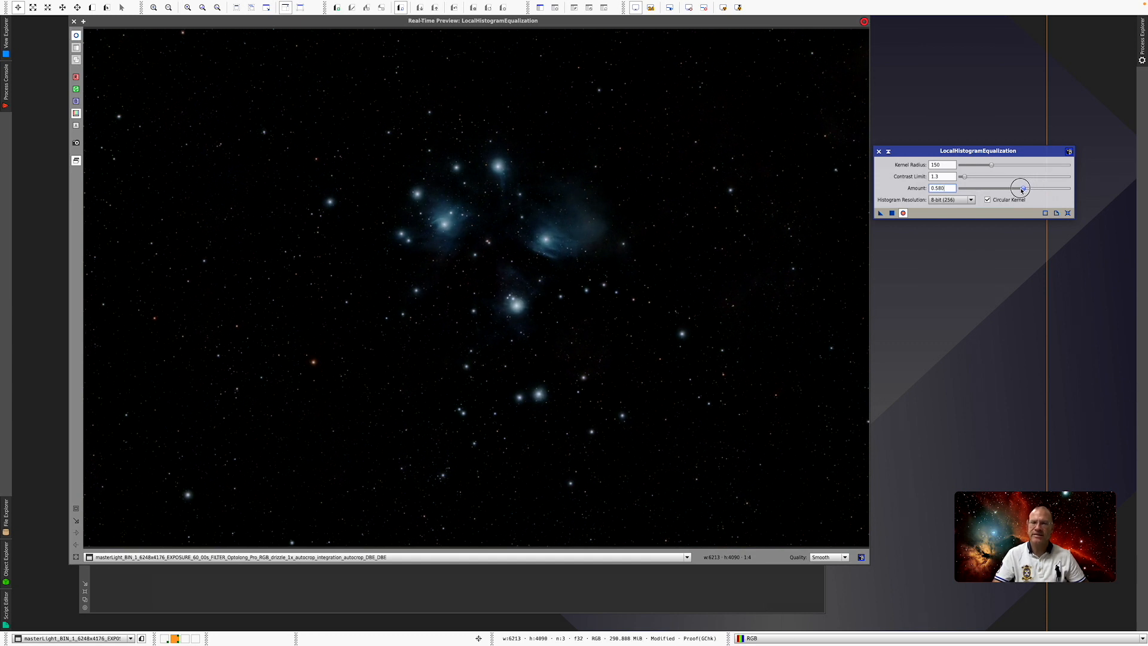
pyautogui.click(904, 215)
pyautogui.click(904, 215)
pyautogui.click(905, 216)
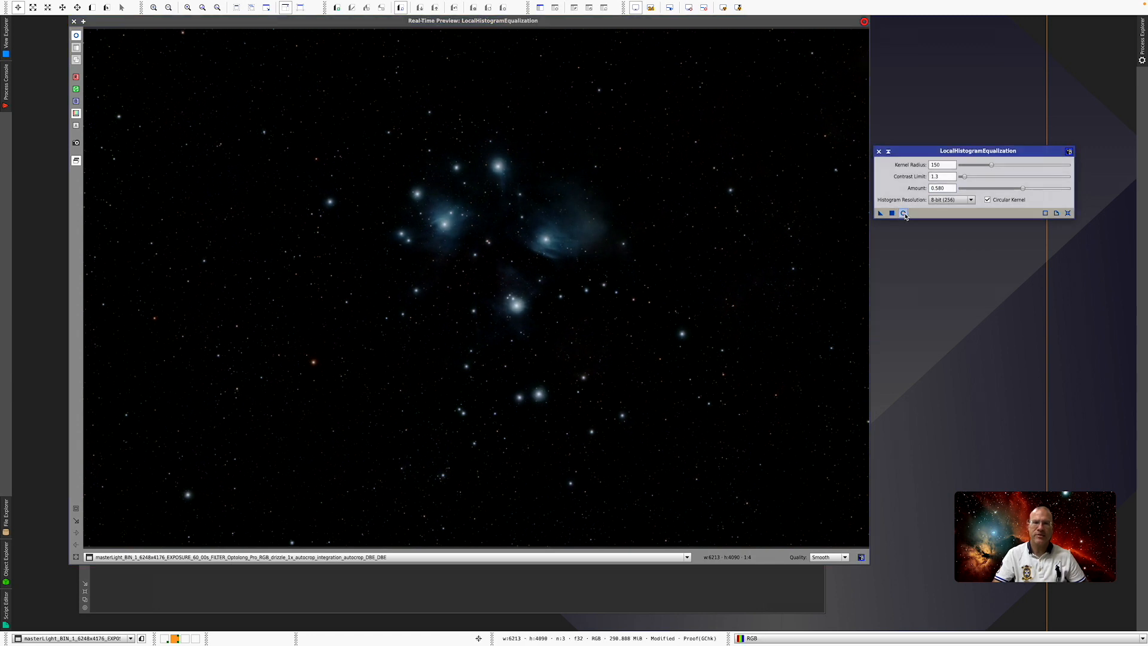
pyautogui.click(905, 216)
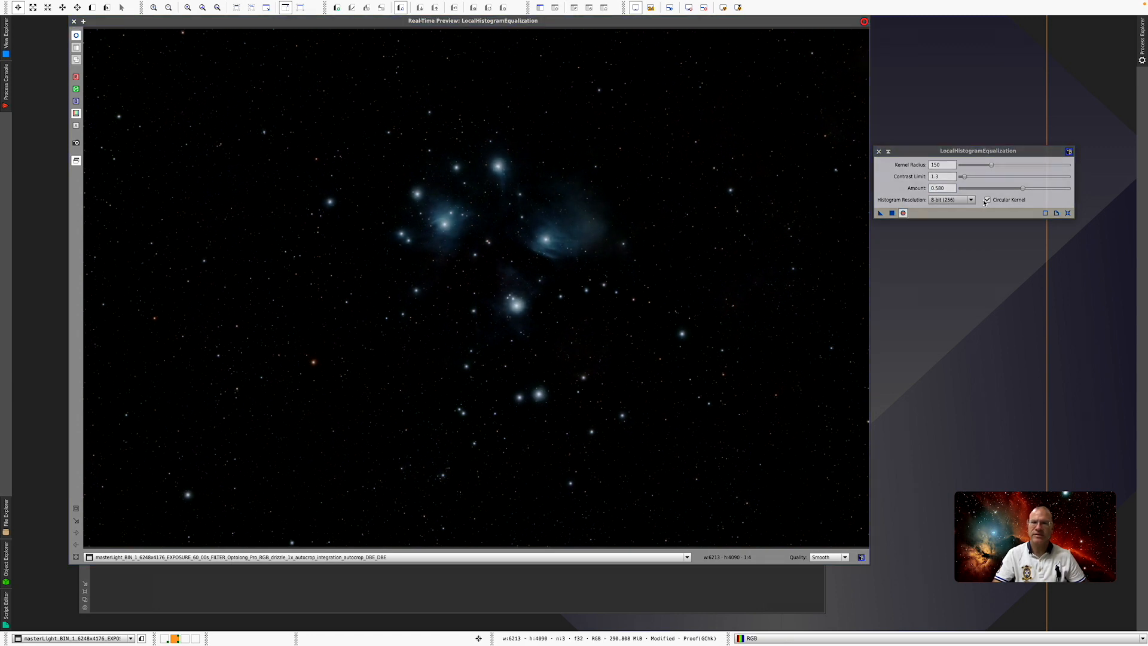
# - Reduce the amount to 0.390, compare before and after, and apply the large-radius LocalHistogramEqualization to the image
pyautogui.moveTo(1020, 192); pyautogui.dragTo(1003, 190)
pyautogui.click(904, 213)
pyautogui.click(904, 213)
pyautogui.click(904, 214)
pyautogui.click(903, 214)
pyautogui.click(892, 214)
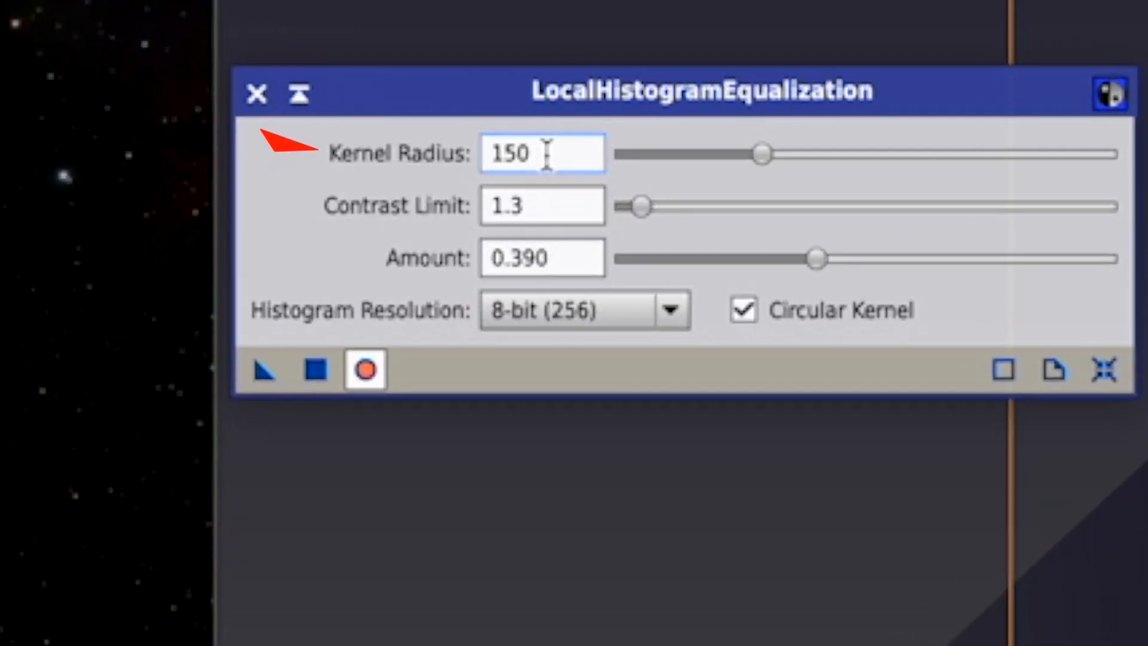
# - Set the kernel radius to 60 for a second equalization pass, keeping the contrast limit, and check it in the preview
pyautogui.click(949, 166)
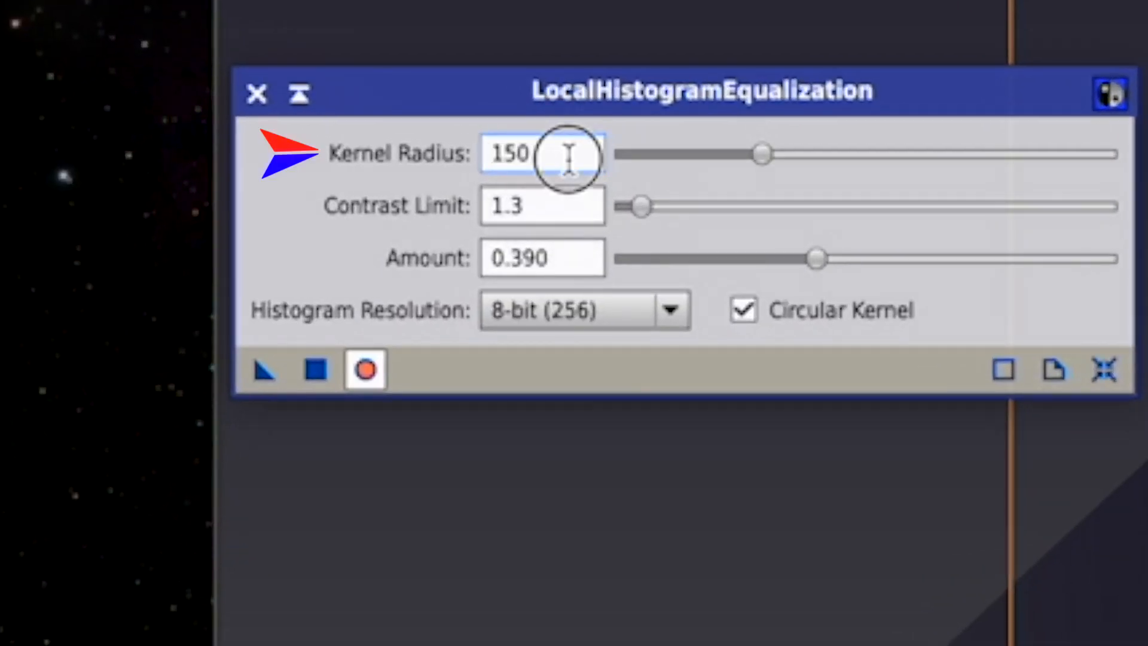
pyautogui.moveTo(568, 159); pyautogui.dragTo(453, 141)
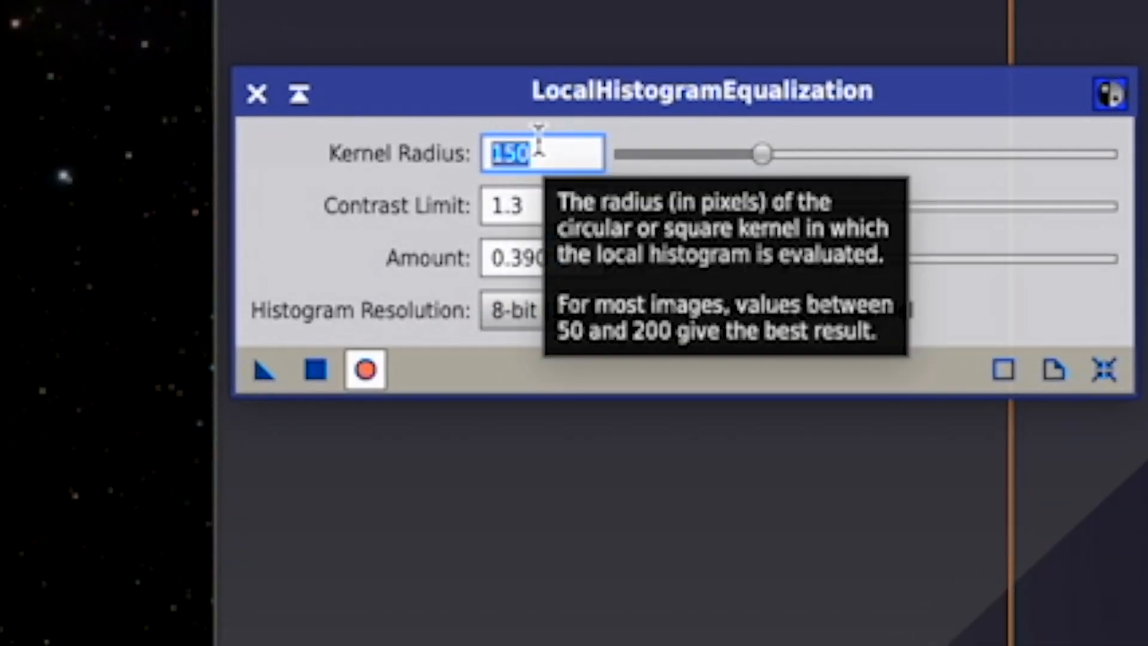
pyautogui.write('60')
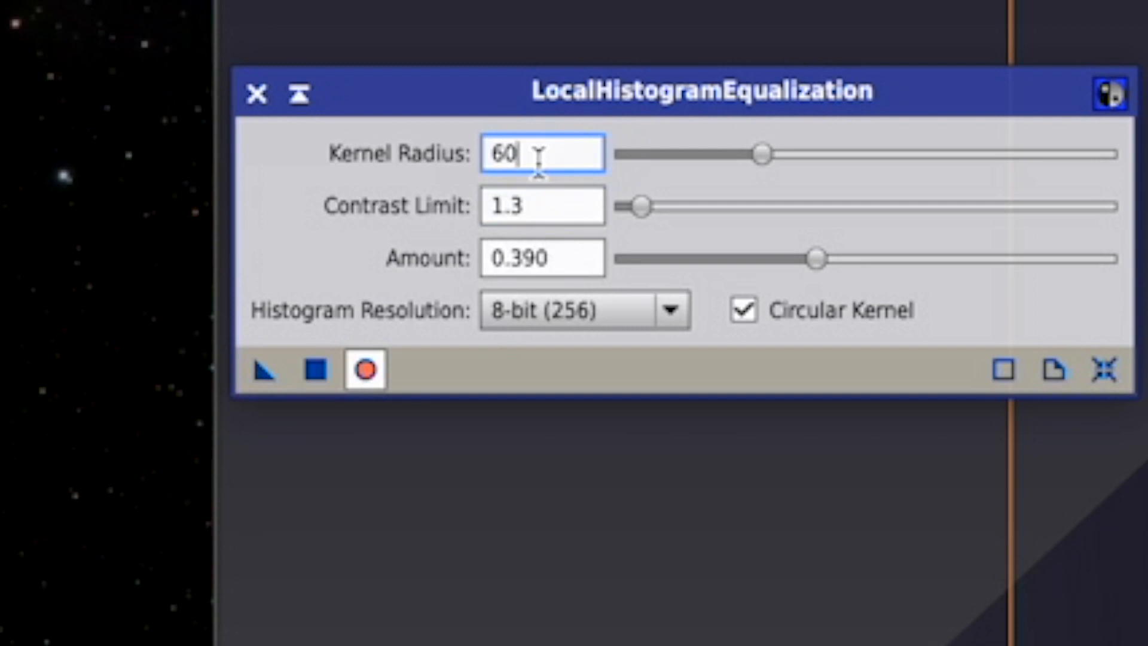
pyautogui.click(536, 201)
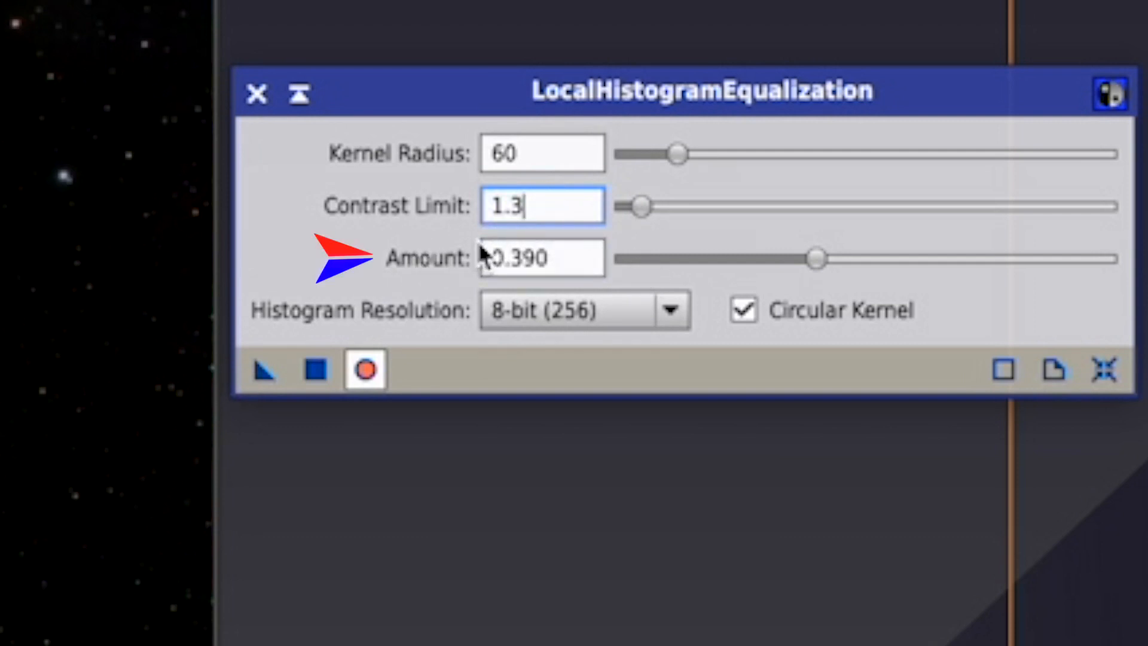
pyautogui.click(365, 369)
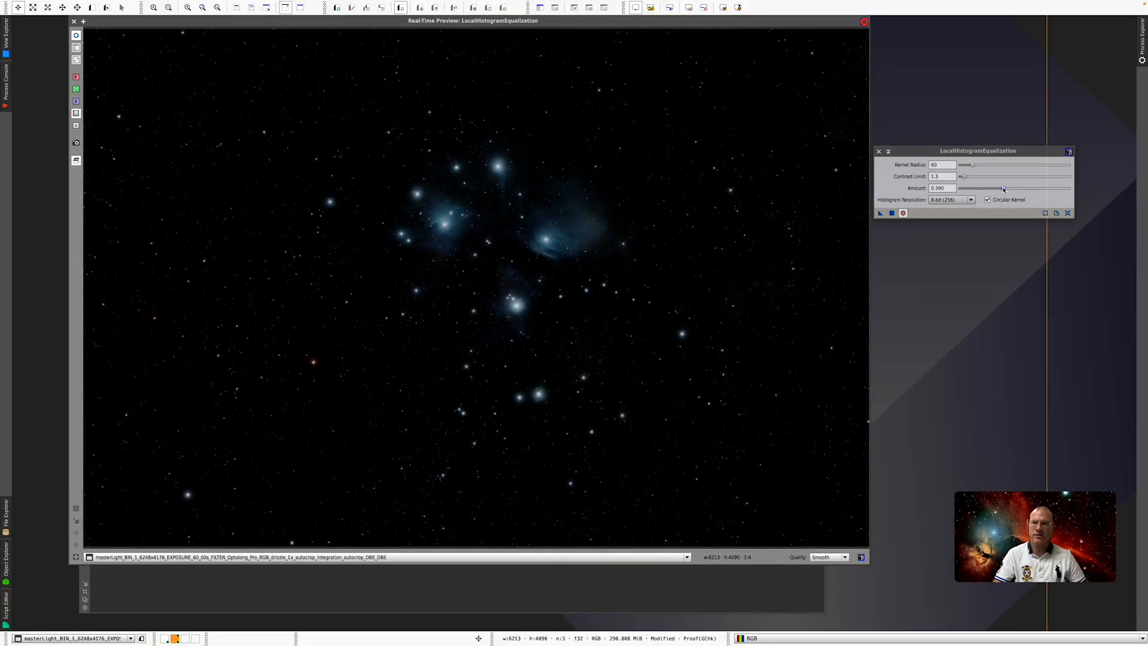
# - Raise the amount to 0.570, apply the second LocalHistogramEqualization pass to the image, and close the process
pyautogui.click(1003, 188)
pyautogui.moveTo(1003, 188); pyautogui.dragTo(1022, 191)
pyautogui.click(895, 213)
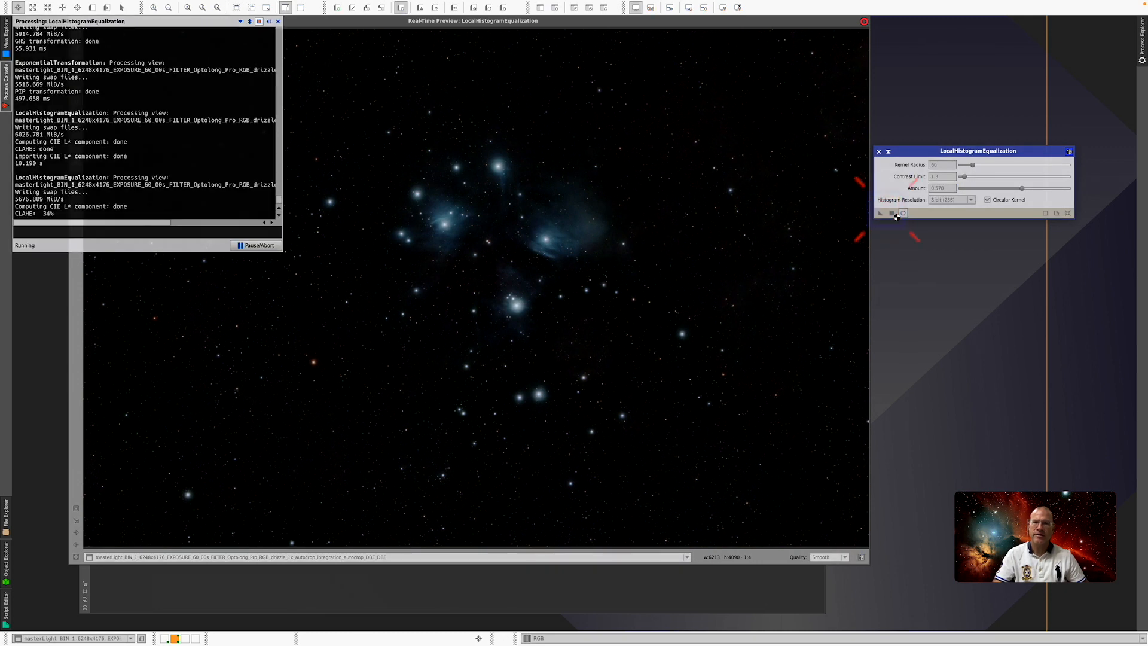
pyautogui.click(879, 151)
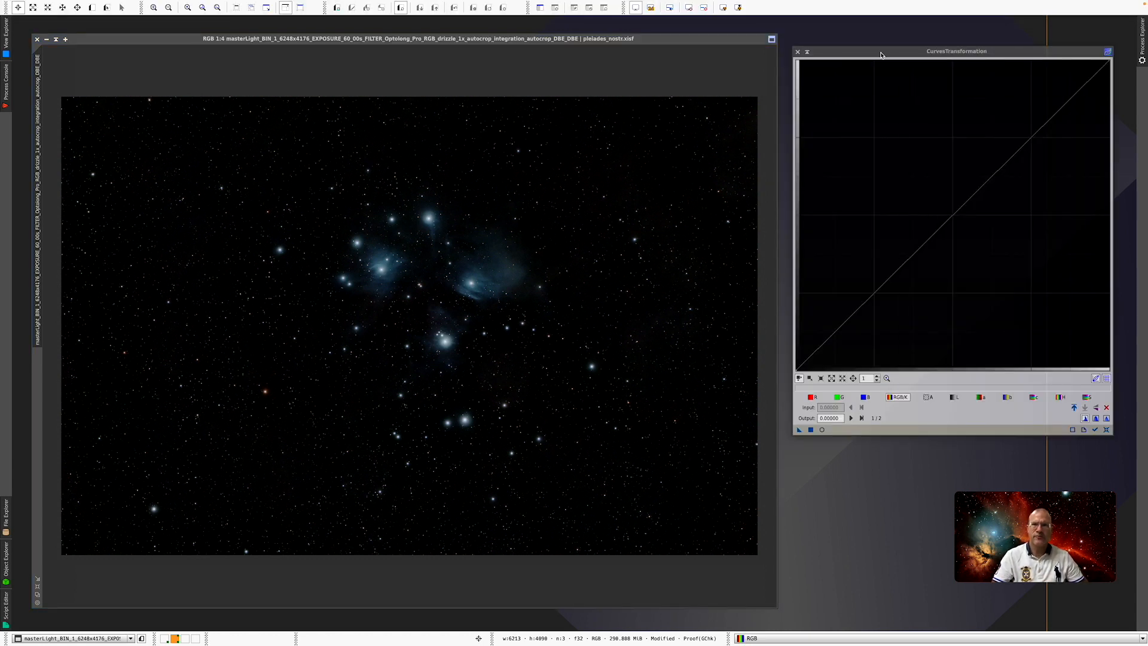
# - Preview CurvesTransformation, anchor the RGB/K curve at about 0.15, pull a darker point slightly below the diagonal, and compare with the original
pyautogui.click(822, 429)
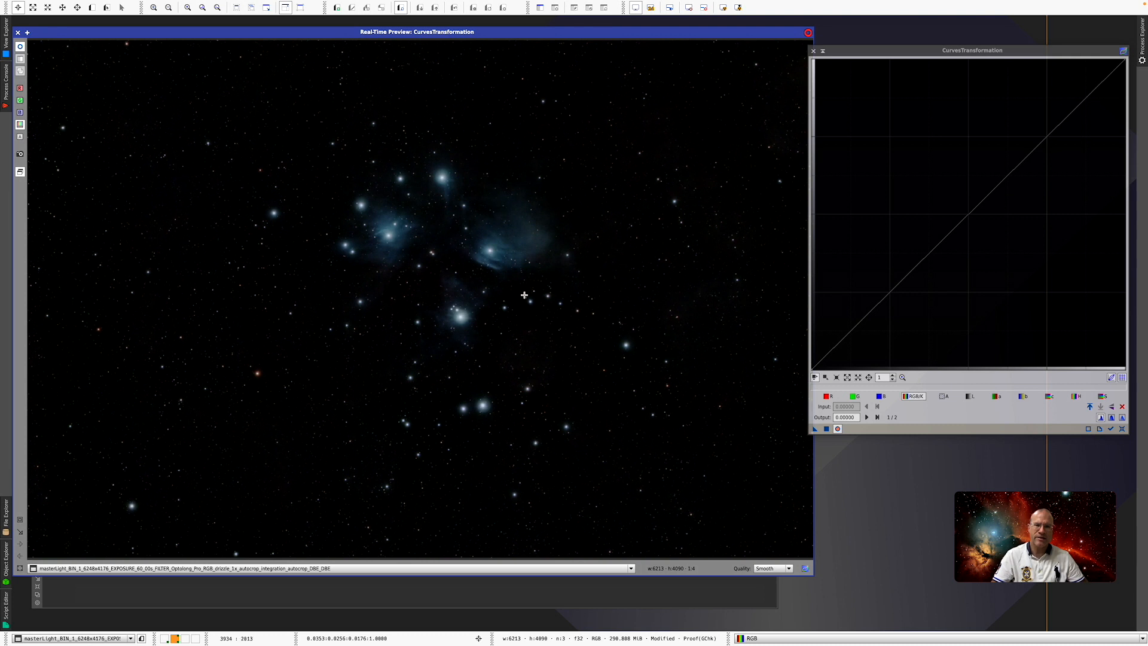
pyautogui.click(533, 343)
pyautogui.moveTo(534, 343); pyautogui.dragTo(531, 339)
pyautogui.moveTo(524, 245); pyautogui.dragTo(520, 243)
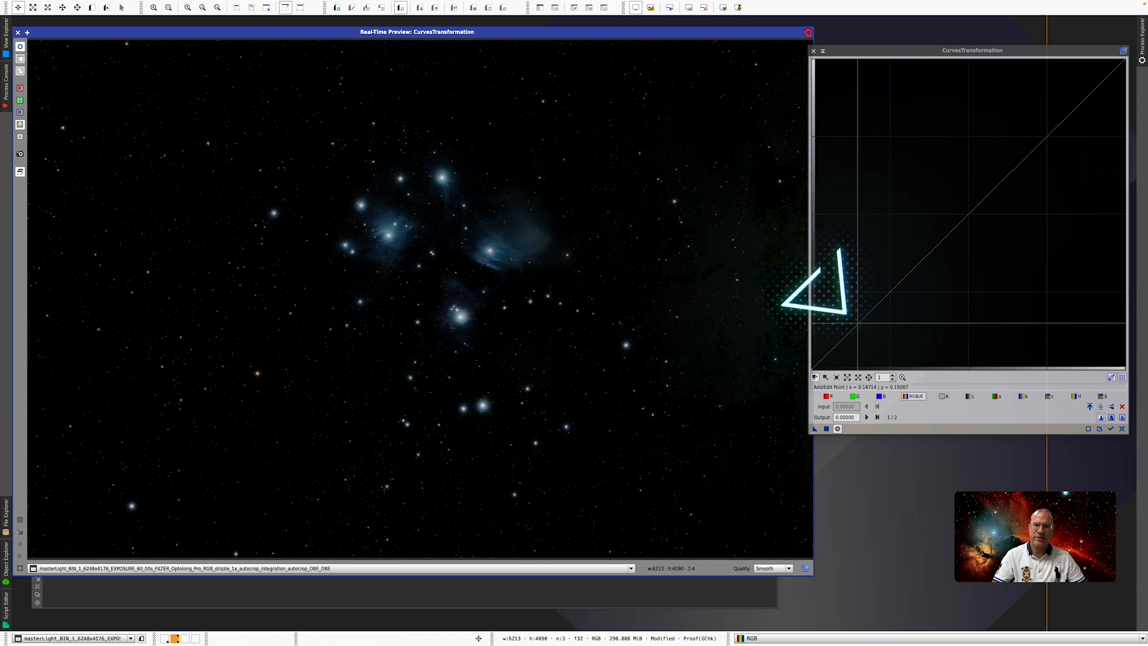
pyautogui.click(857, 323)
pyautogui.click(839, 340)
pyautogui.moveTo(838, 341); pyautogui.dragTo(844, 344)
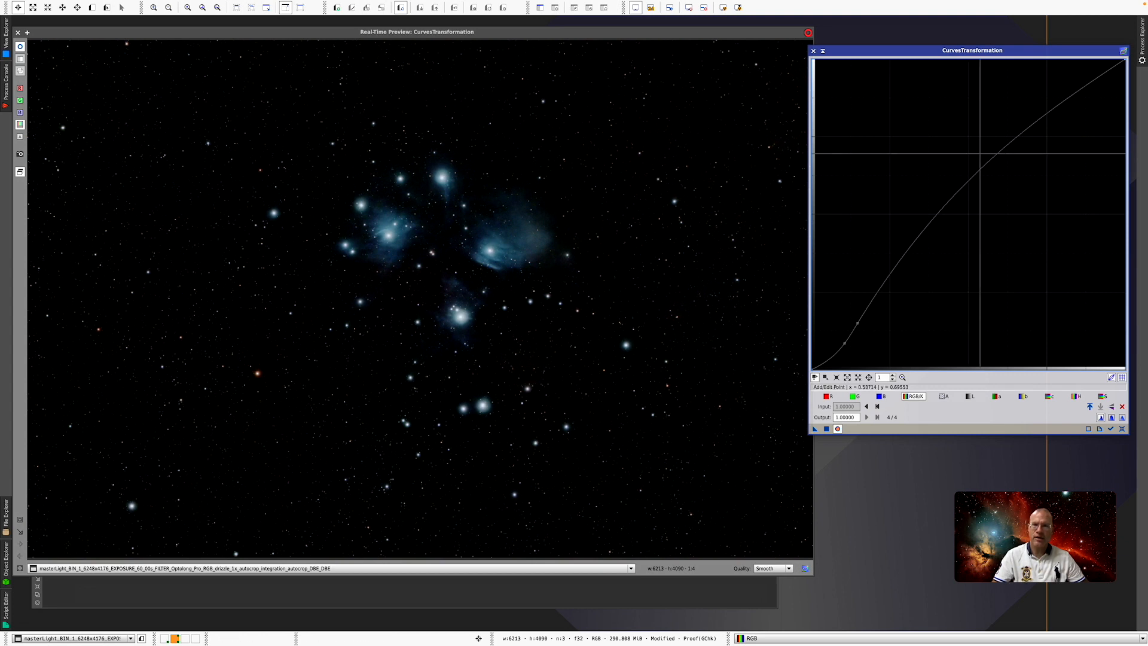
pyautogui.click(840, 429)
pyautogui.click(839, 429)
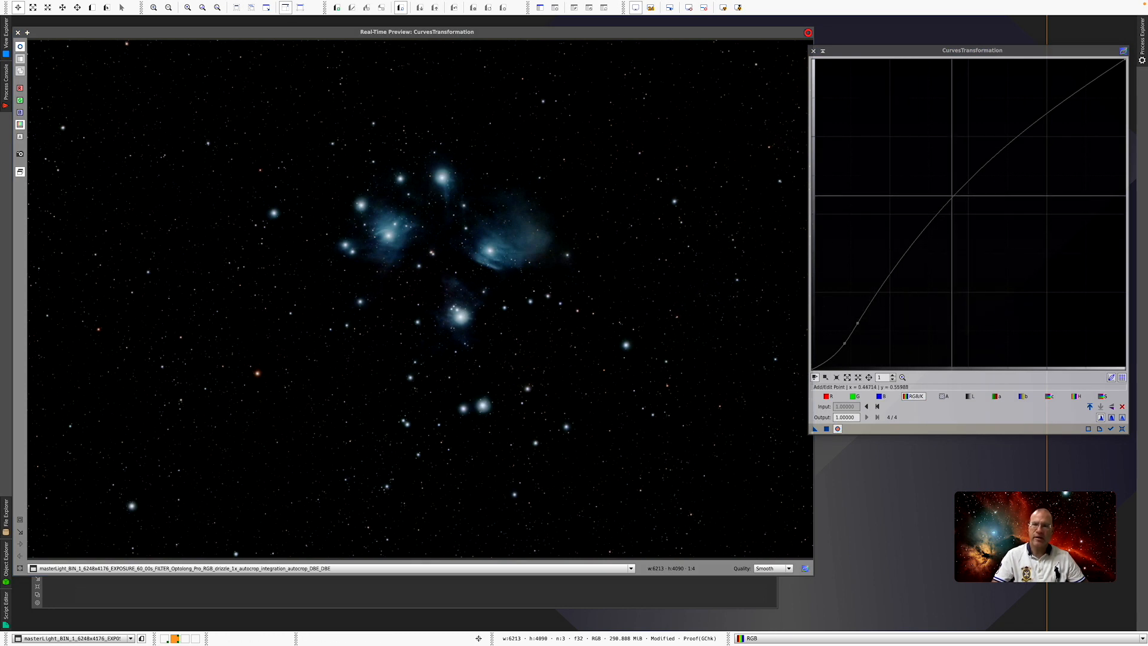
# - Add a midtone curve point at input 0.49286 and output 0.50794, compare the preview, and apply the curves to the image
pyautogui.click(949, 197)
pyautogui.moveTo(949, 197); pyautogui.dragTo(966, 211)
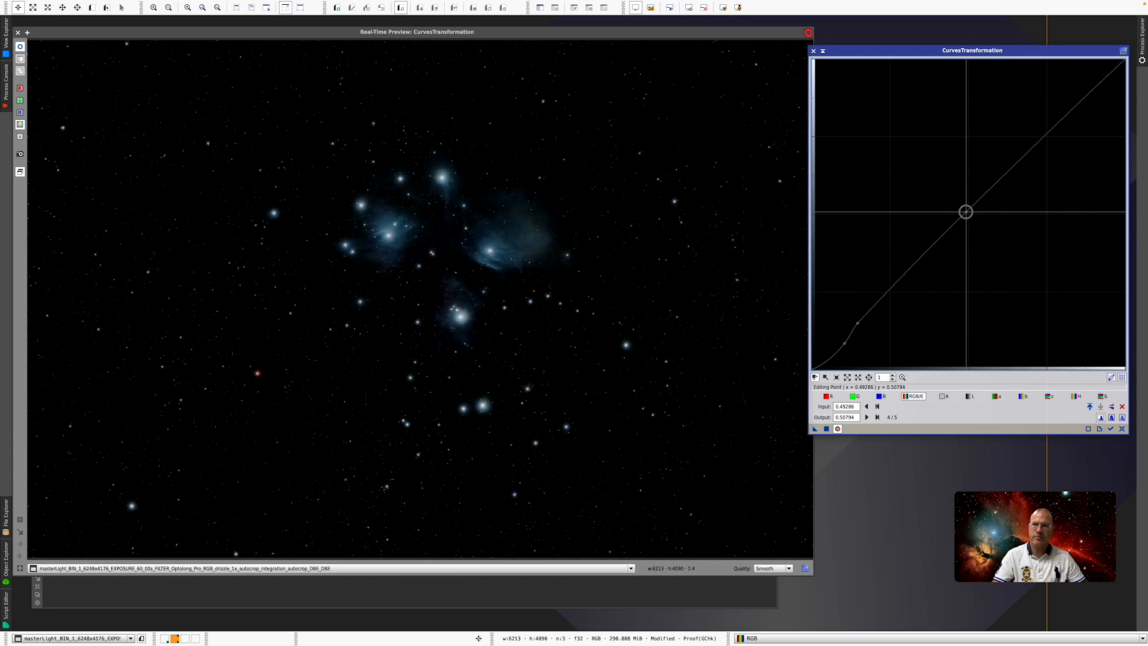
pyautogui.click(838, 429)
pyautogui.click(838, 429)
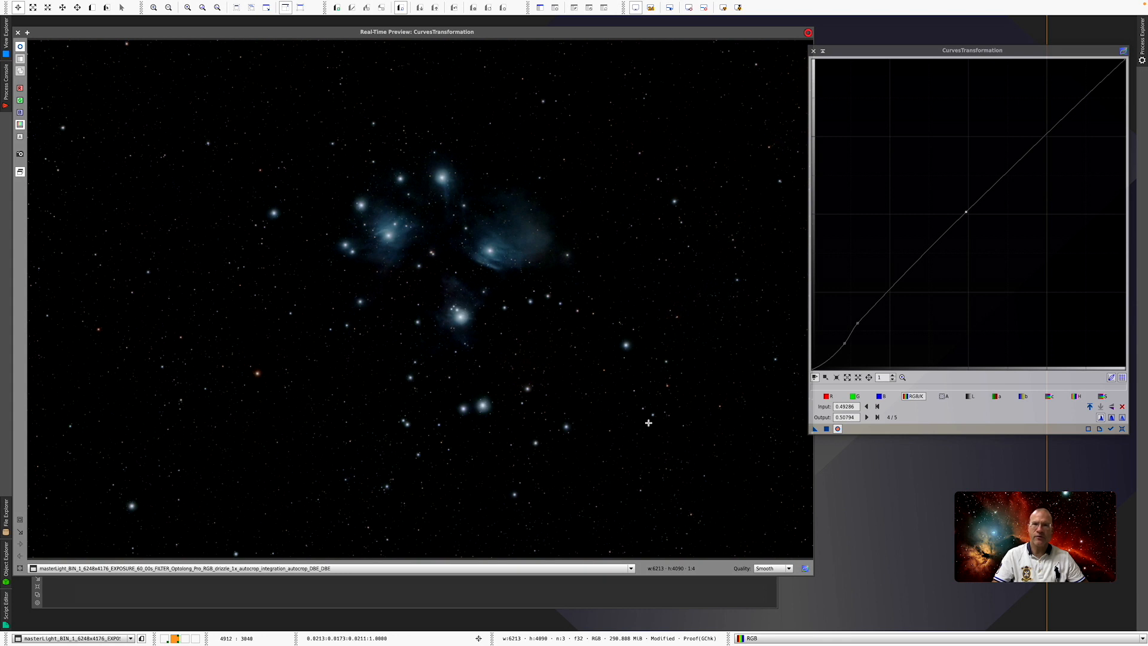
pyautogui.click(826, 429)
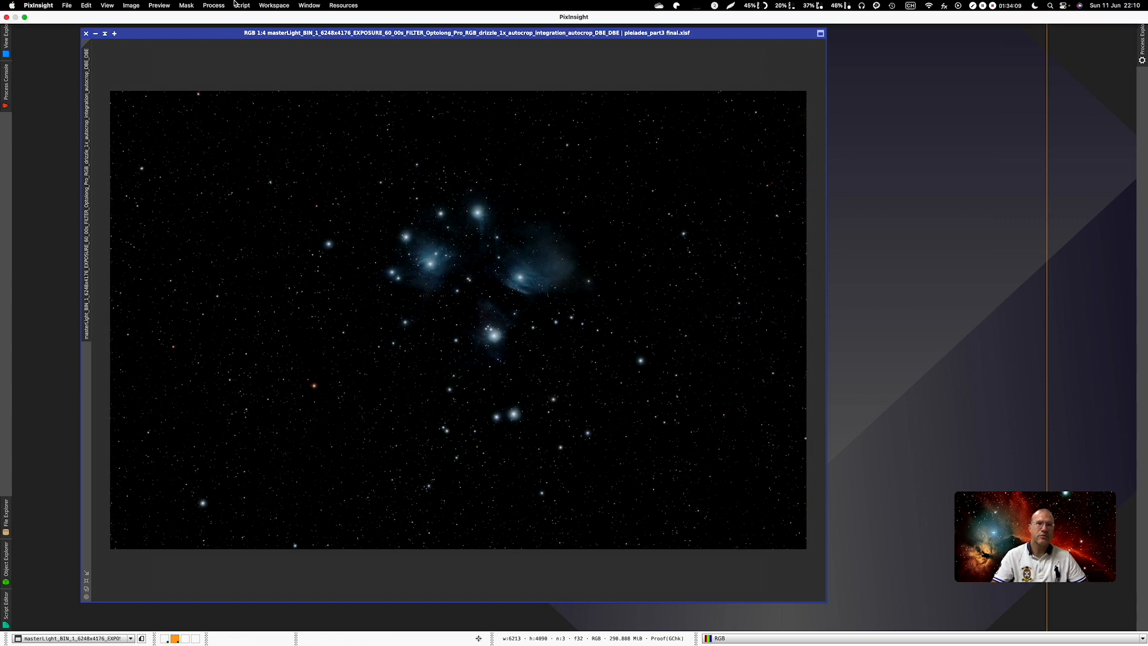
# - Start a DynamicCrop covering the whole Pleiades image and pull in all four edges to a frame of about 4413 × 3174 pixels around the cluster
pyautogui.click(213, 5)
pyautogui.moveTo(216, 21)
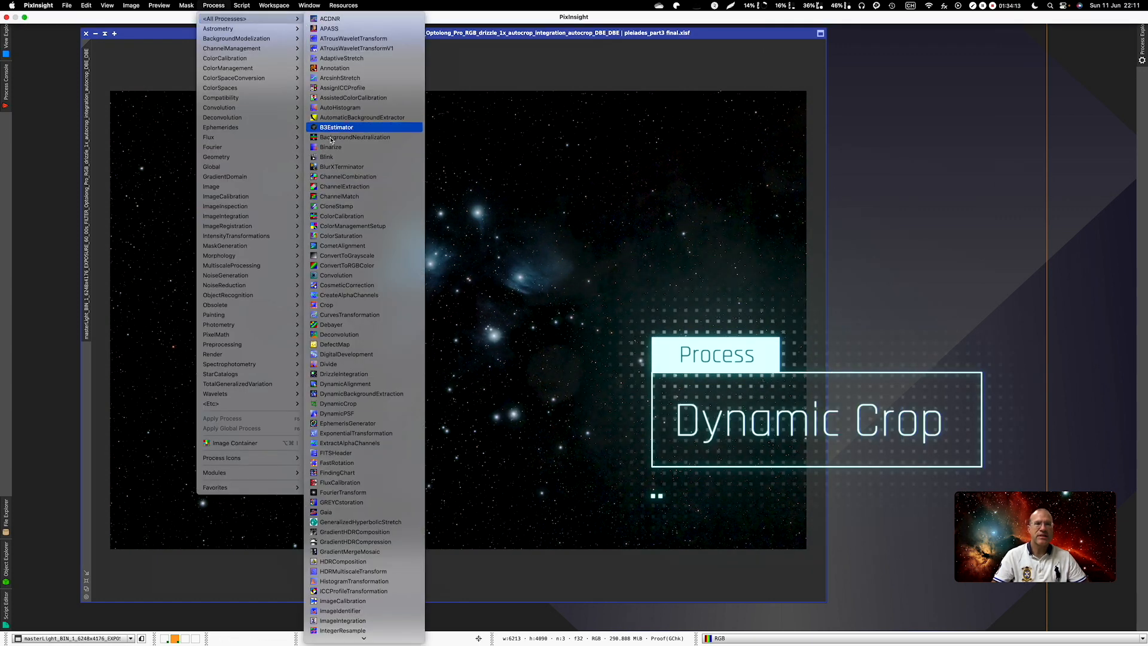
pyautogui.click(338, 403)
pyautogui.moveTo(842, 104); pyautogui.dragTo(900, 93)
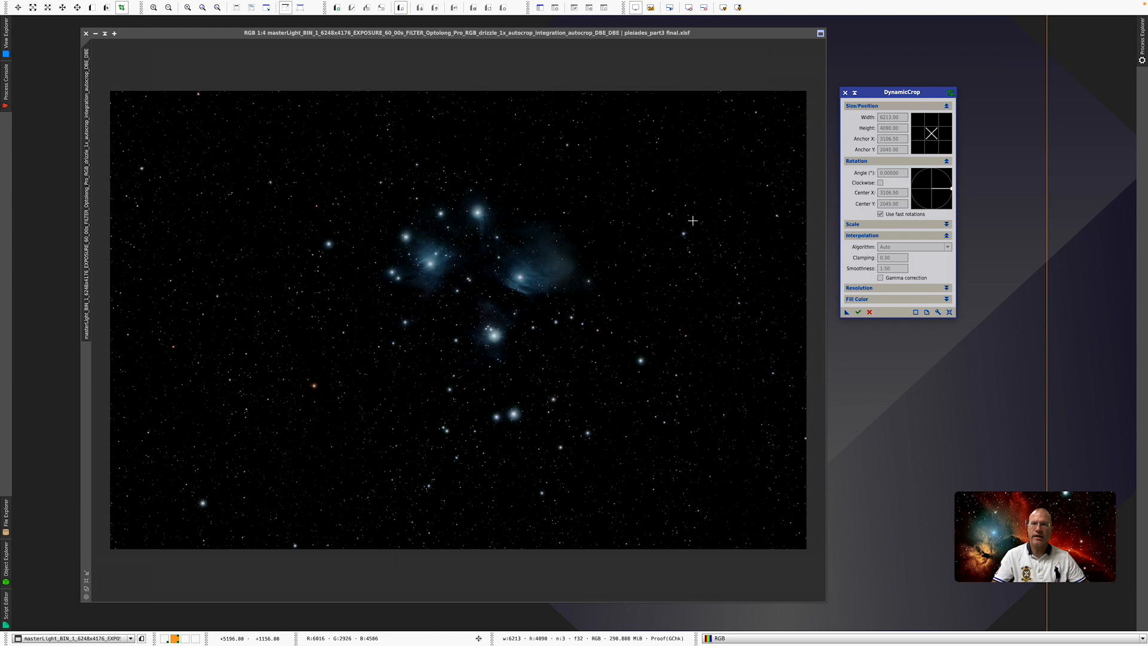
pyautogui.click(950, 312)
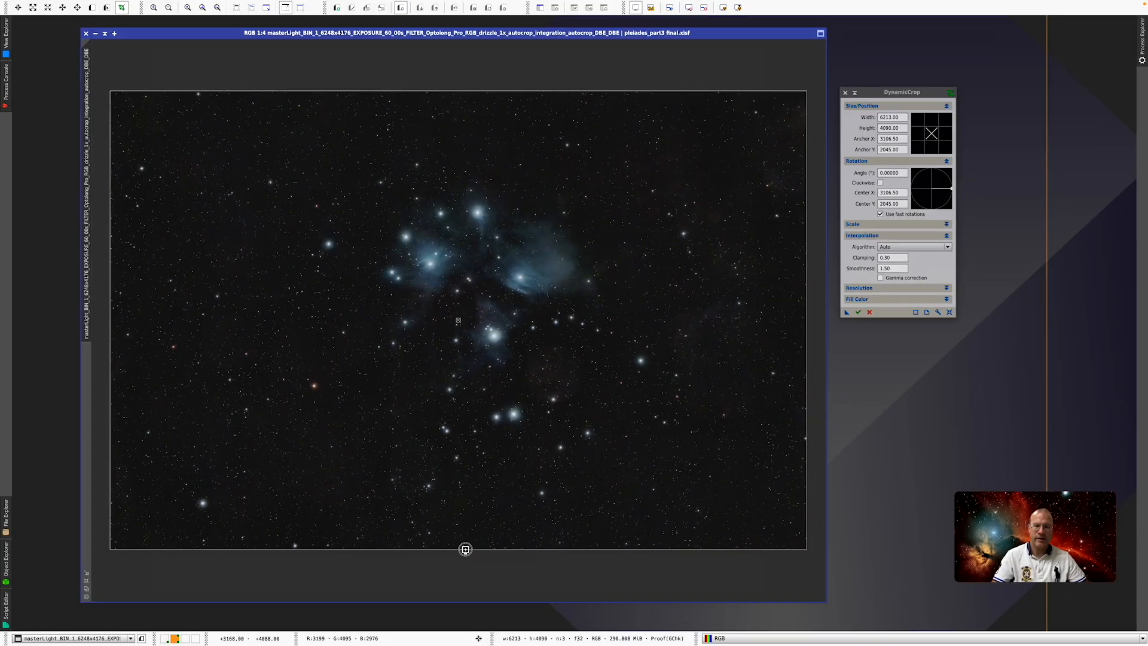
pyautogui.moveTo(465, 549); pyautogui.dragTo(472, 513)
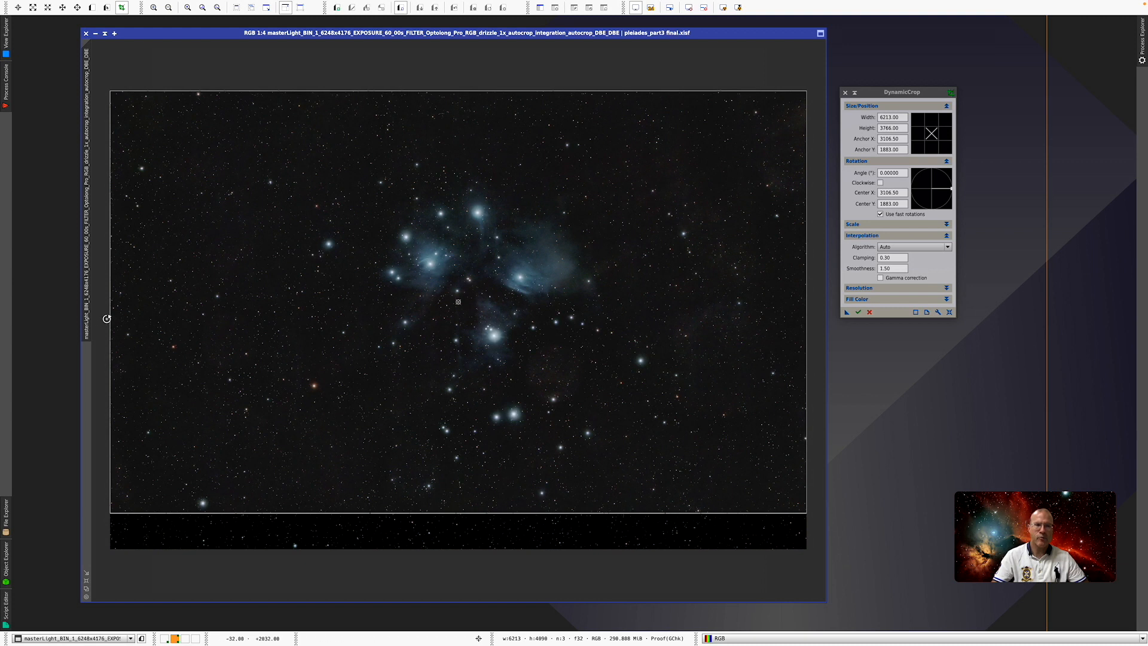
pyautogui.moveTo(107, 316); pyautogui.dragTo(267, 319)
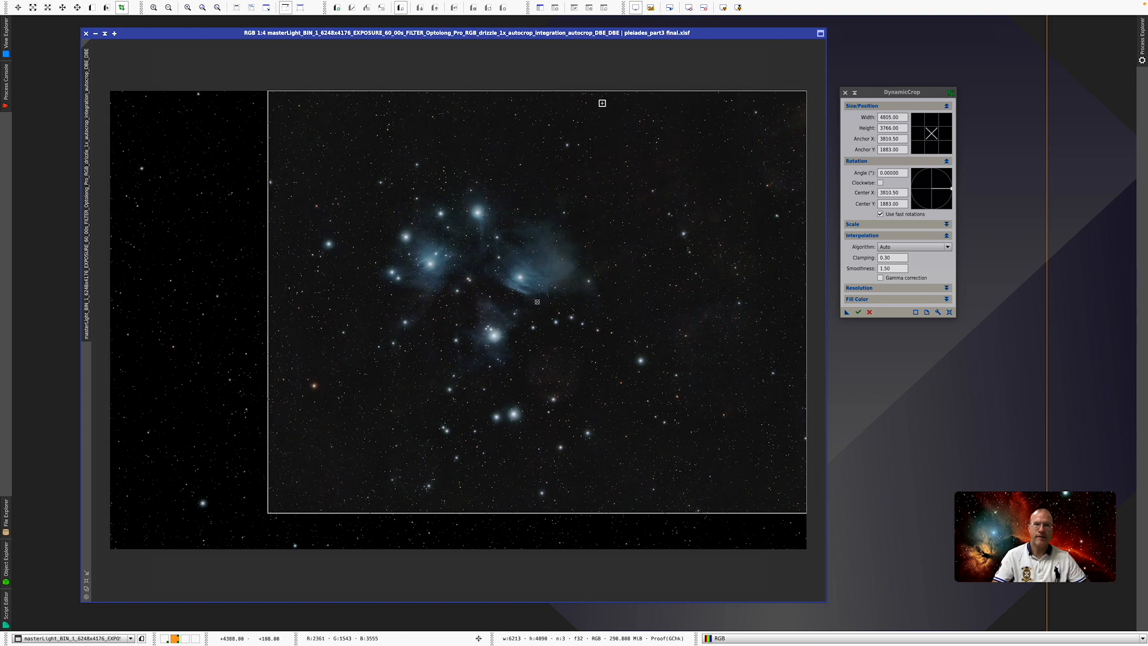
pyautogui.moveTo(595, 92); pyautogui.dragTo(593, 140)
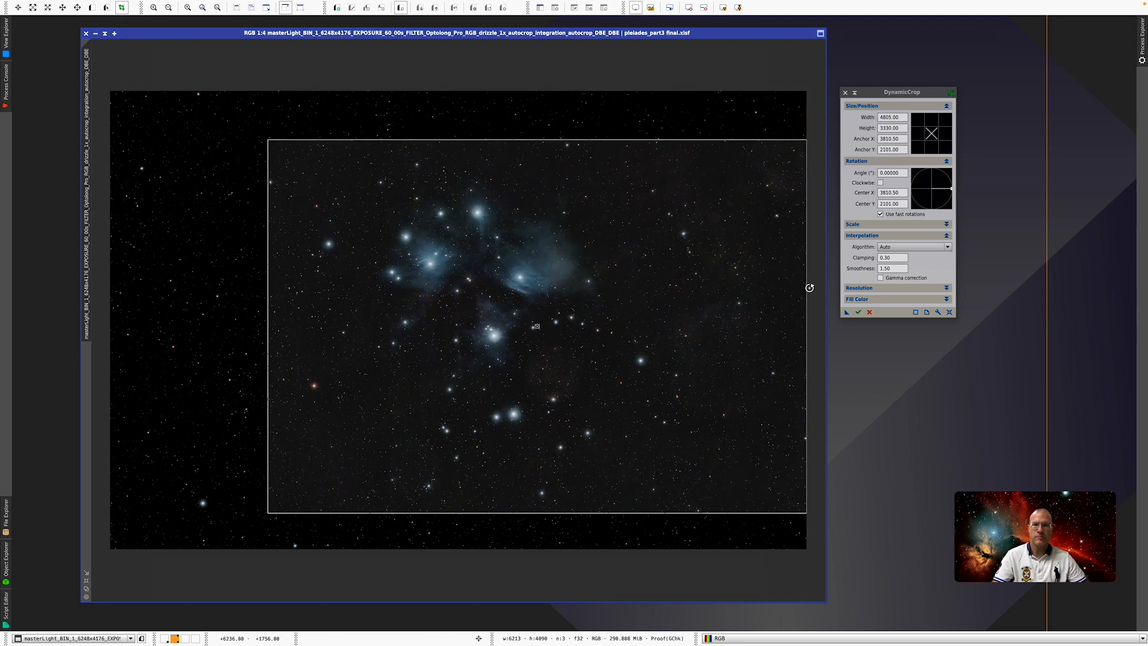
pyautogui.moveTo(806, 288); pyautogui.dragTo(762, 289)
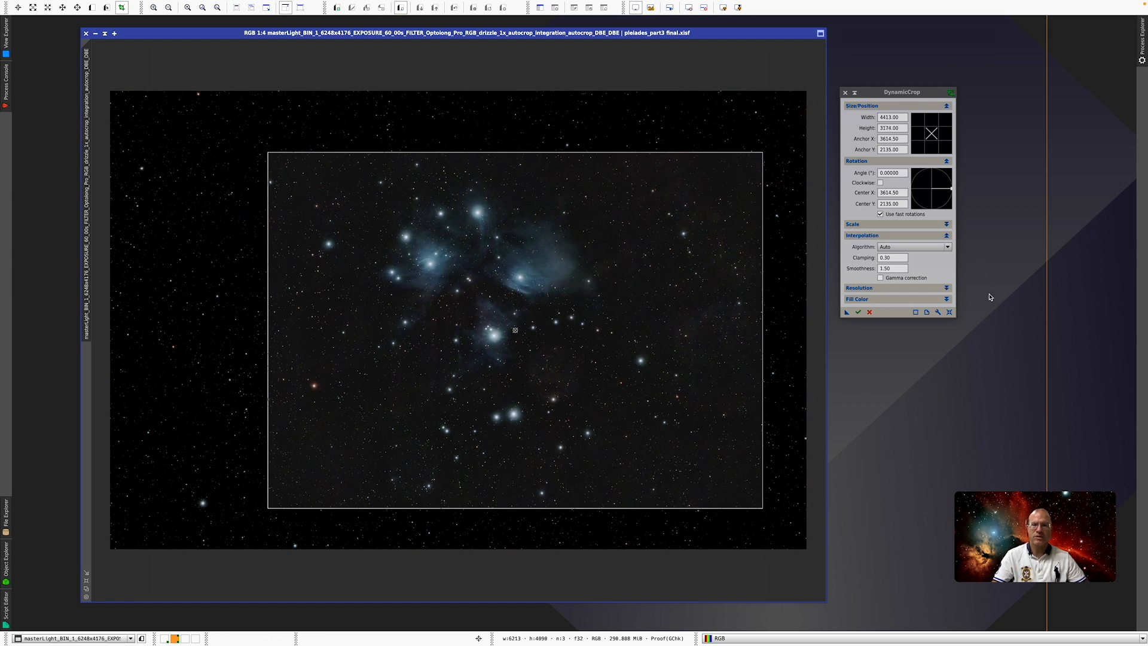
# - Apply the crop, accepting deletion of the astrometric solution, close DynamicCrop, and enlarge the cropped image view
pyautogui.click(858, 312)
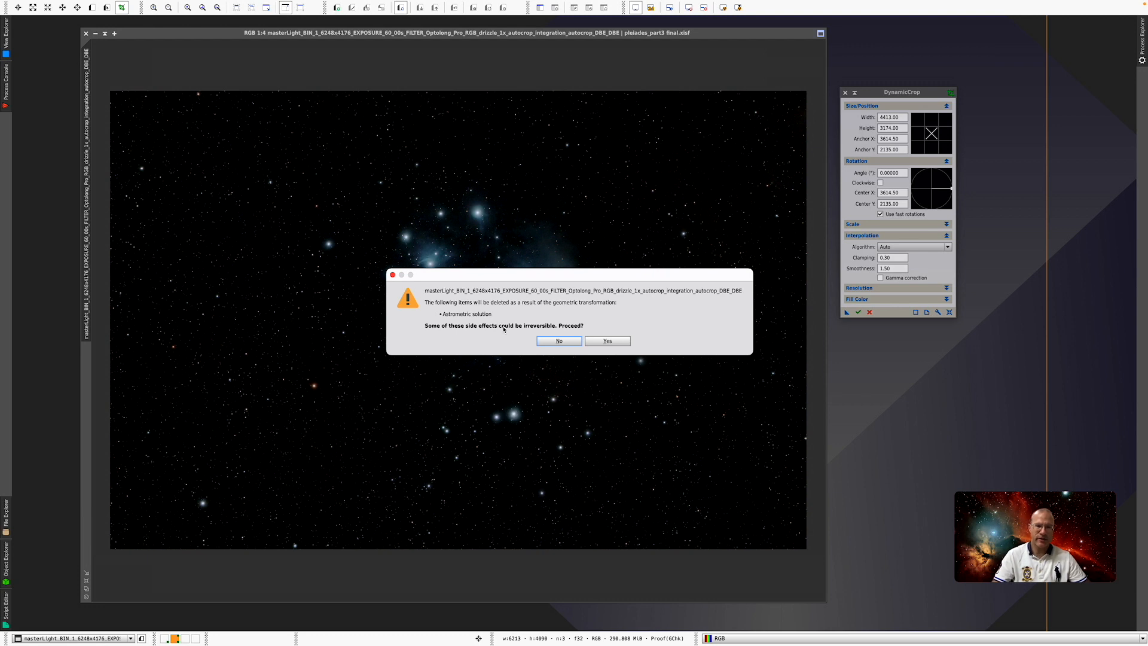
pyautogui.click(601, 343)
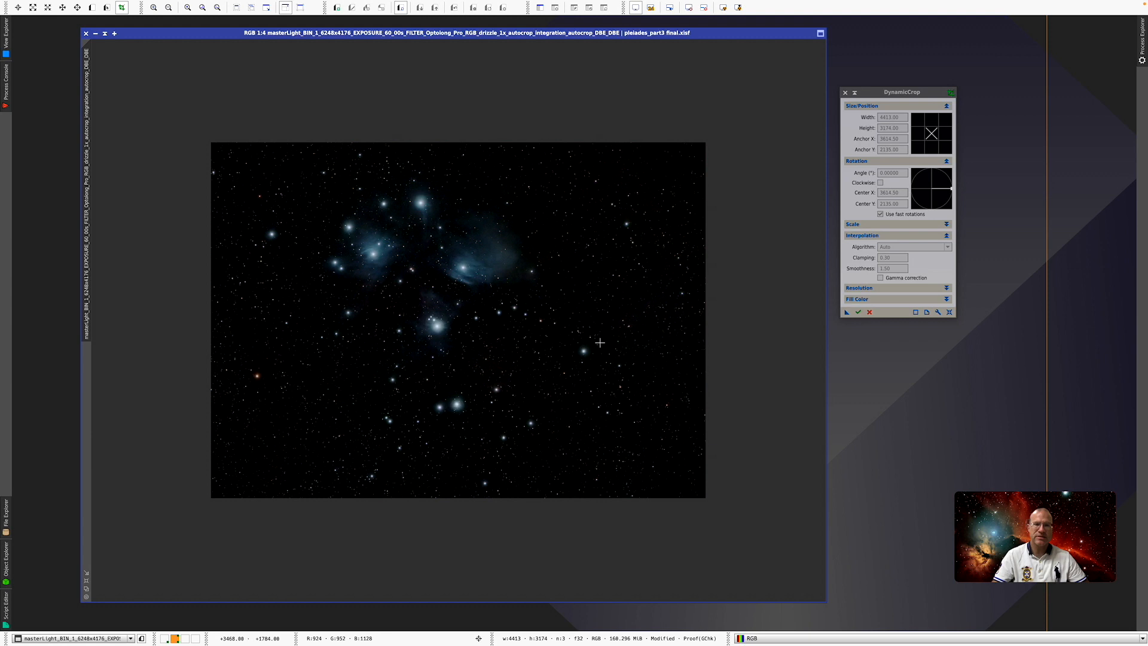
pyautogui.click(845, 92)
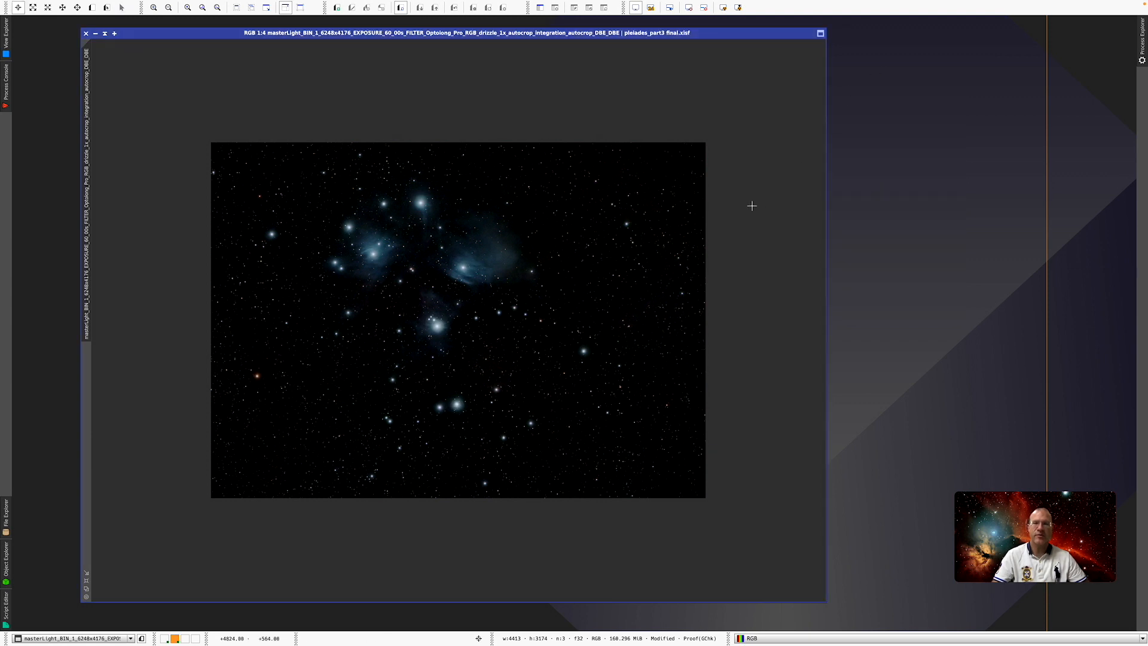
pyautogui.hotkey('ctrl', 'shift', 'z')
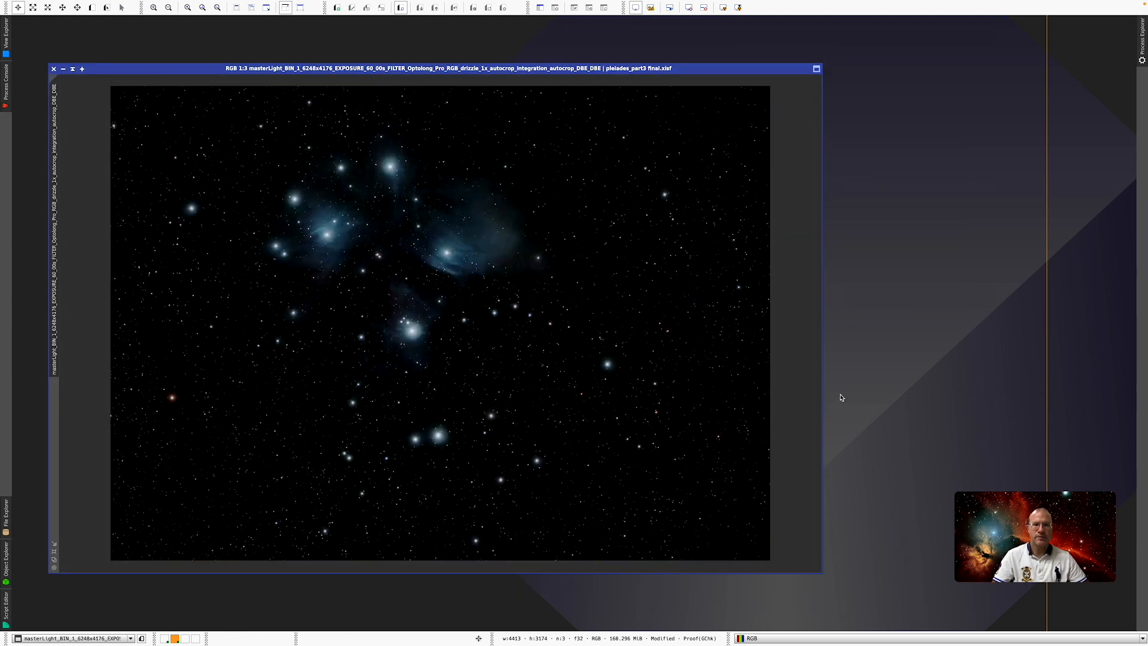